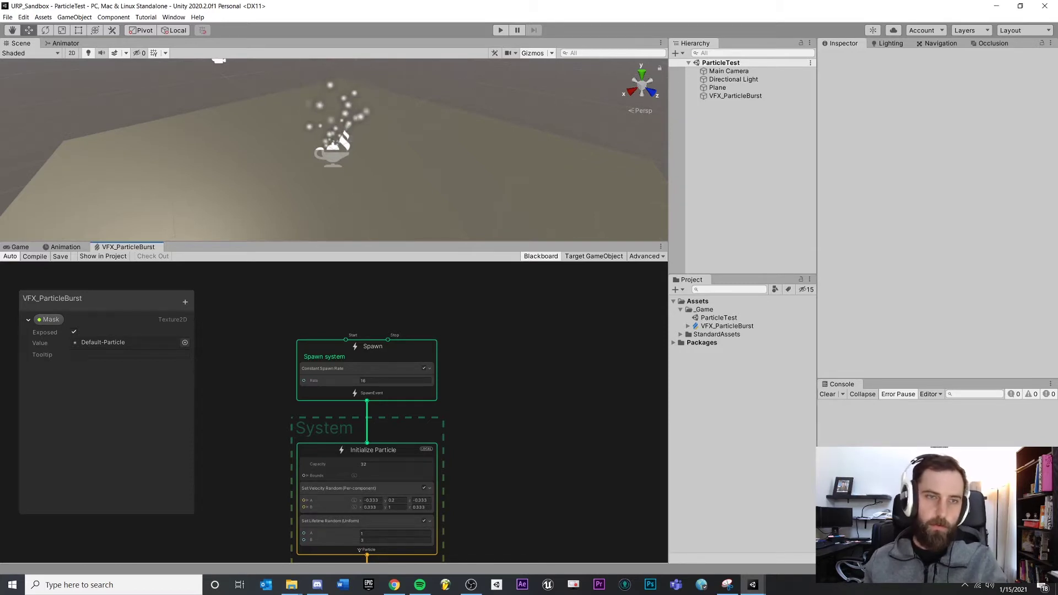
Step: Inspect the Constant Spawn Rate block in the Spawn context
{"action": "scroll", "coordinate": [376, 374], "scroll_direction": "up", "scroll_amount": 2}
{"action": "left_click", "coordinate": [376, 374]}
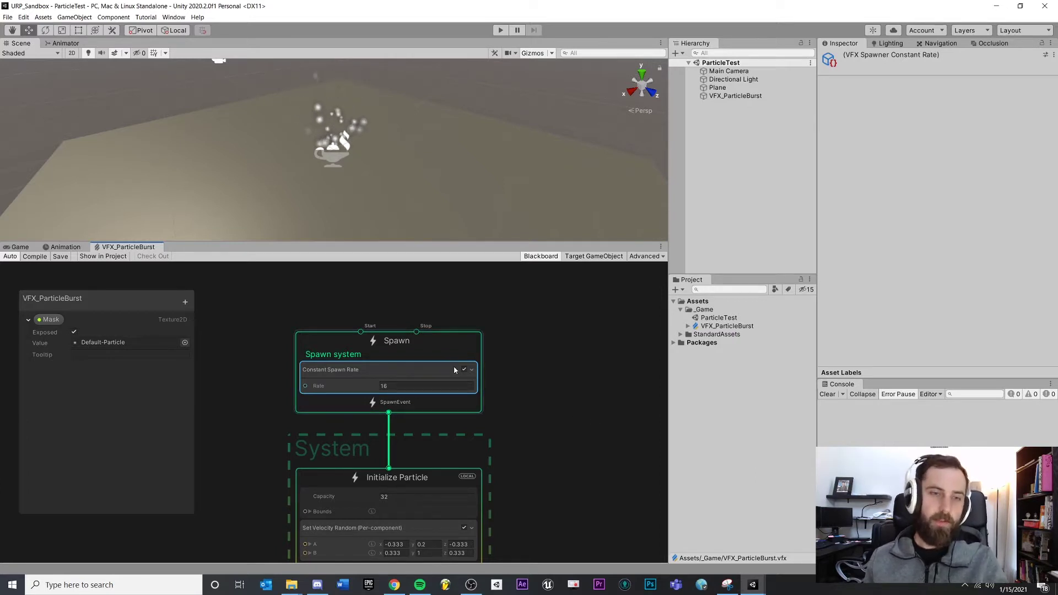
{"action": "left_click", "coordinate": [529, 363]}
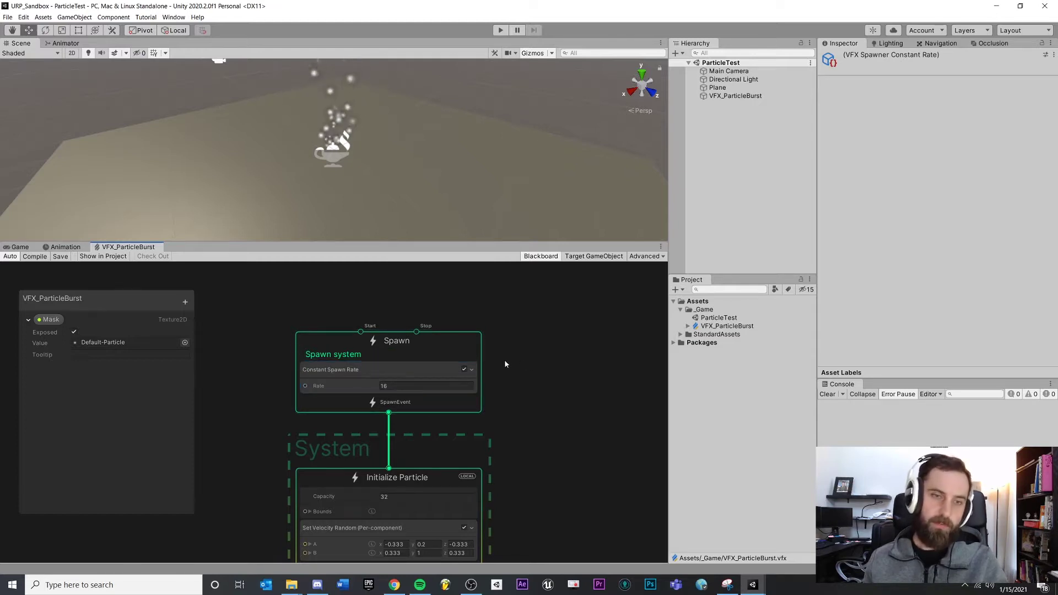
{"action": "left_click", "coordinate": [418, 371]}
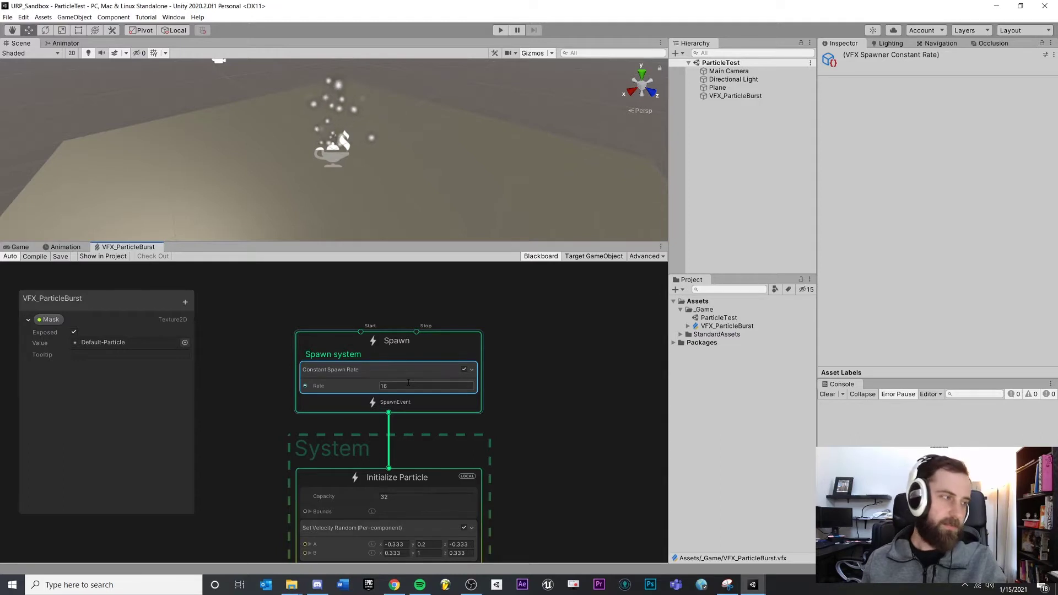
{"action": "left_click", "coordinate": [530, 368]}
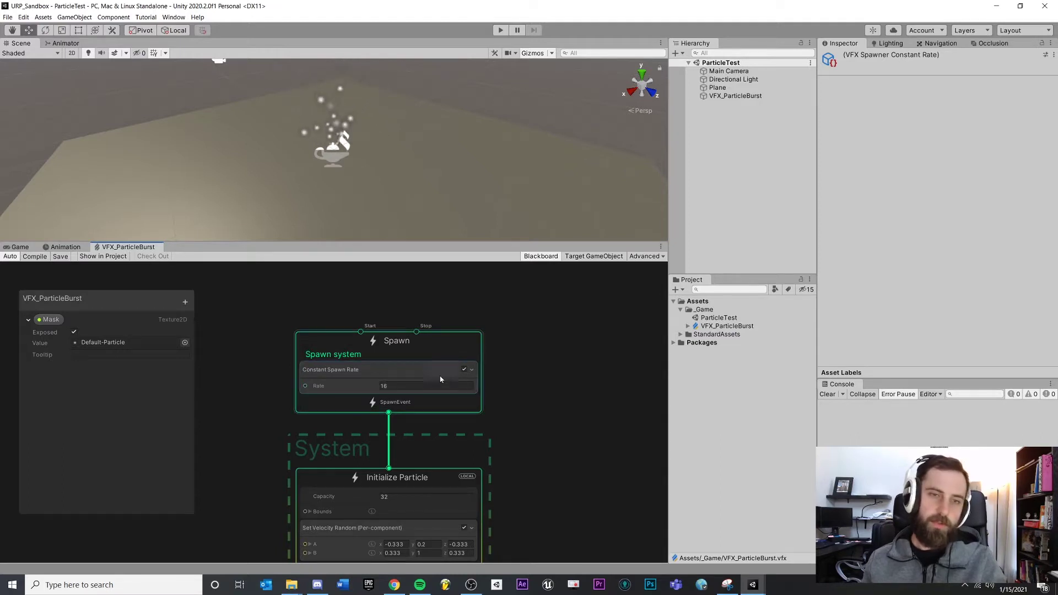
{"action": "left_click", "coordinate": [403, 371]}
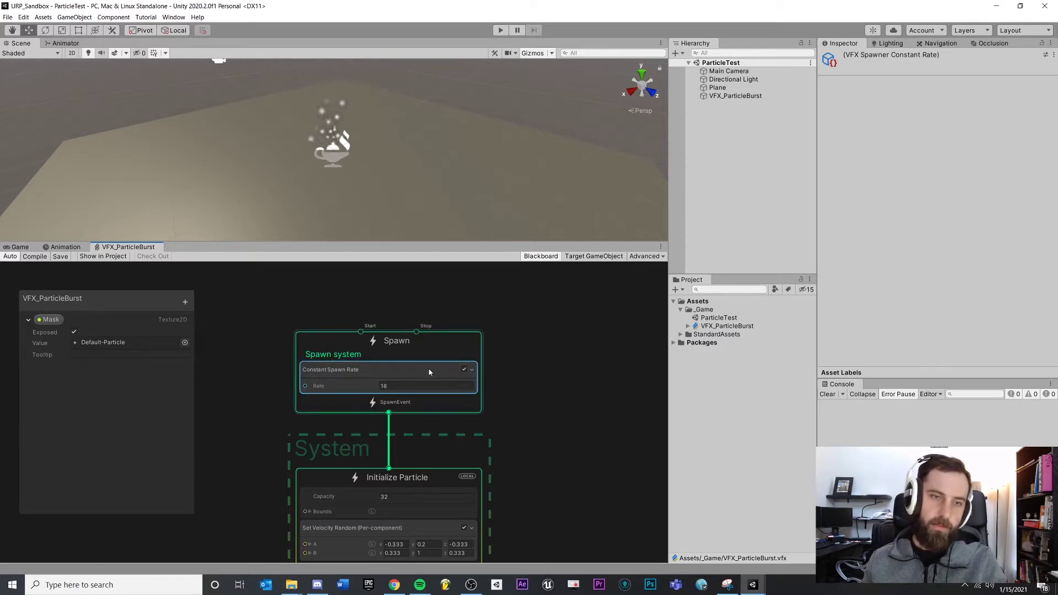
Step: Add a Single Burst block to the Spawn context and delete the Constant Spawn Rate block
{"action": "key", "text": "space"}
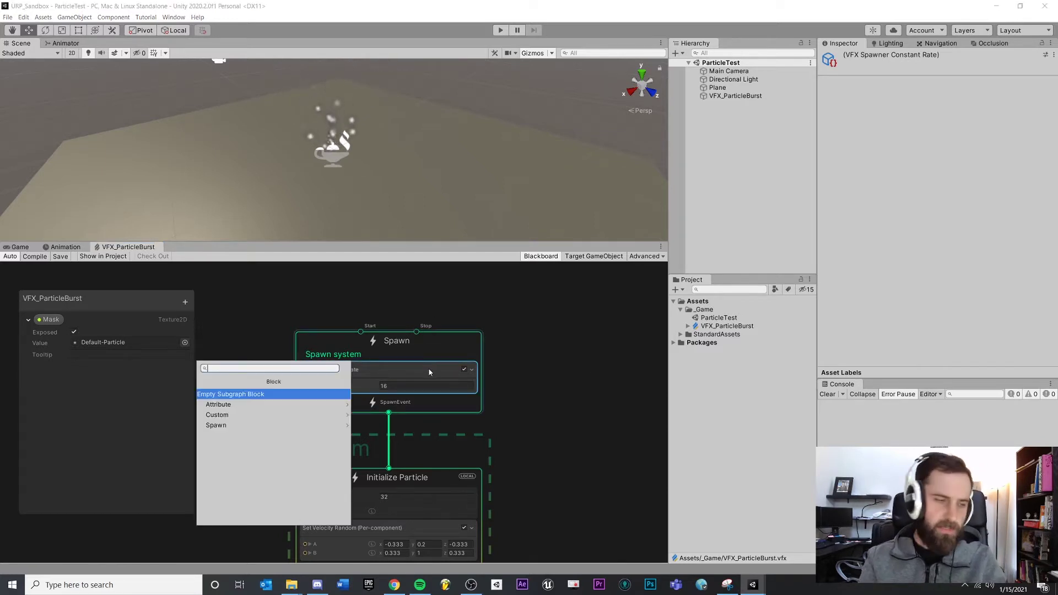
{"action": "type", "text": "Spaw"}
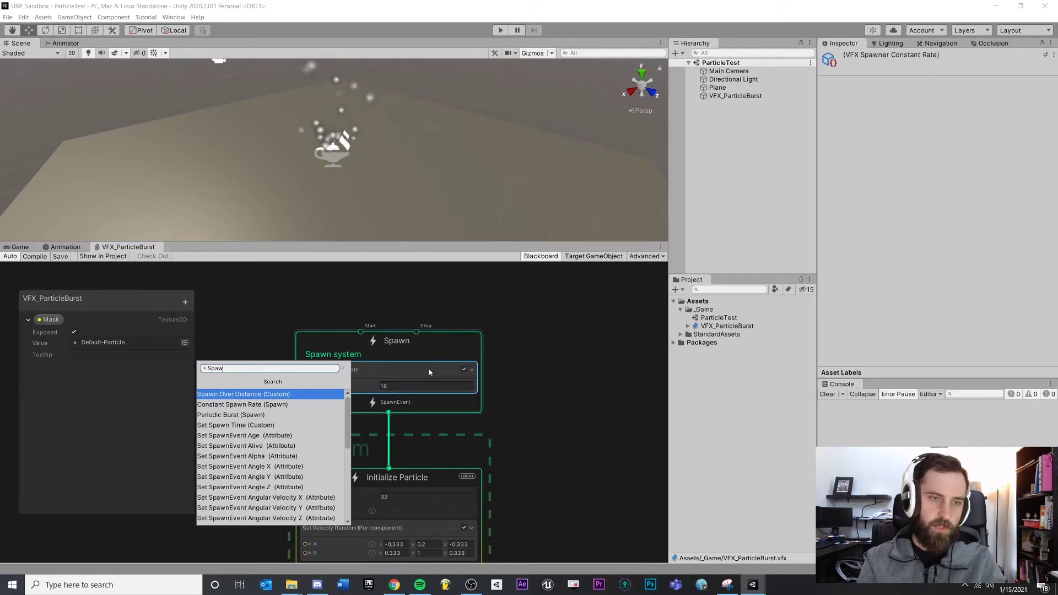
{"action": "type", "text": "a"}
{"action": "key", "text": "BackSpace"}
{"action": "key", "text": "BackSpace"}
{"action": "key", "text": "BackSpace"}
{"action": "type", "text": "Burst"}
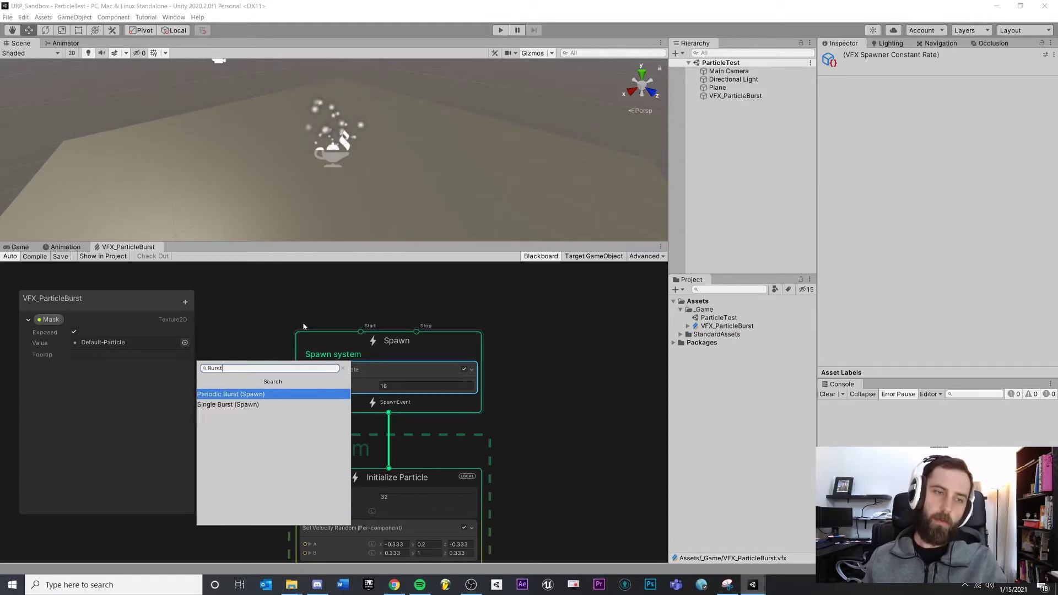
{"action": "left_click", "coordinate": [247, 405]}
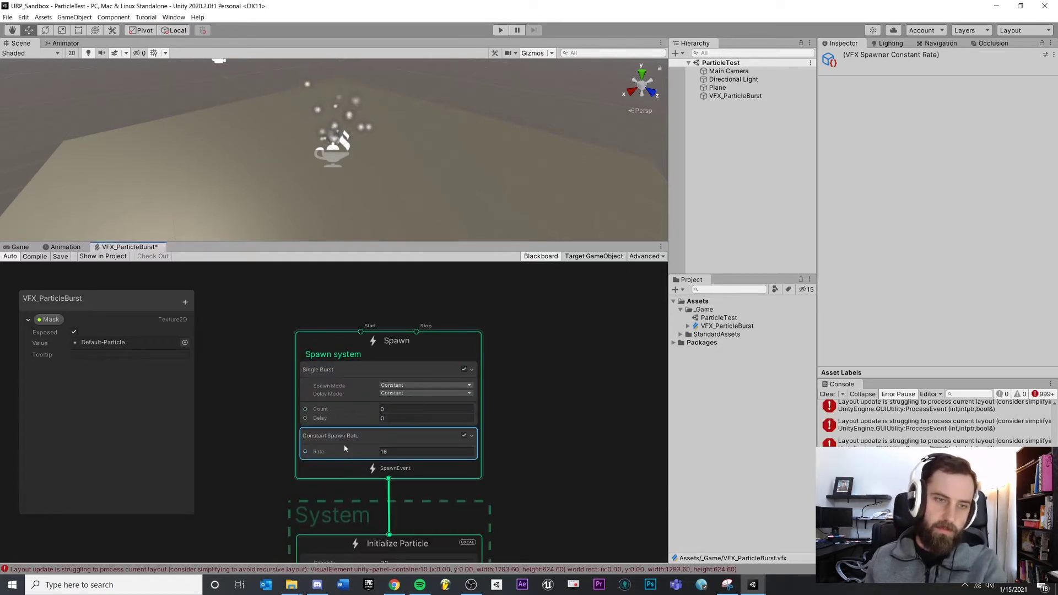
{"action": "key", "text": "Delete"}
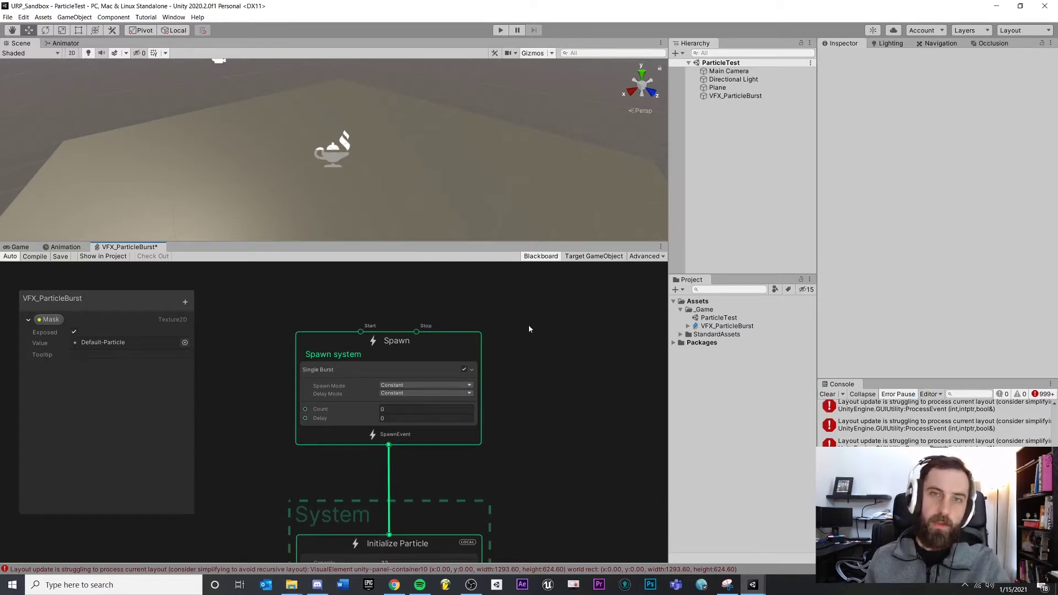
Step: Select the Spawn context so the Inspector shows the VFX Basic Spawner loop settings
{"action": "left_click", "coordinate": [452, 333]}
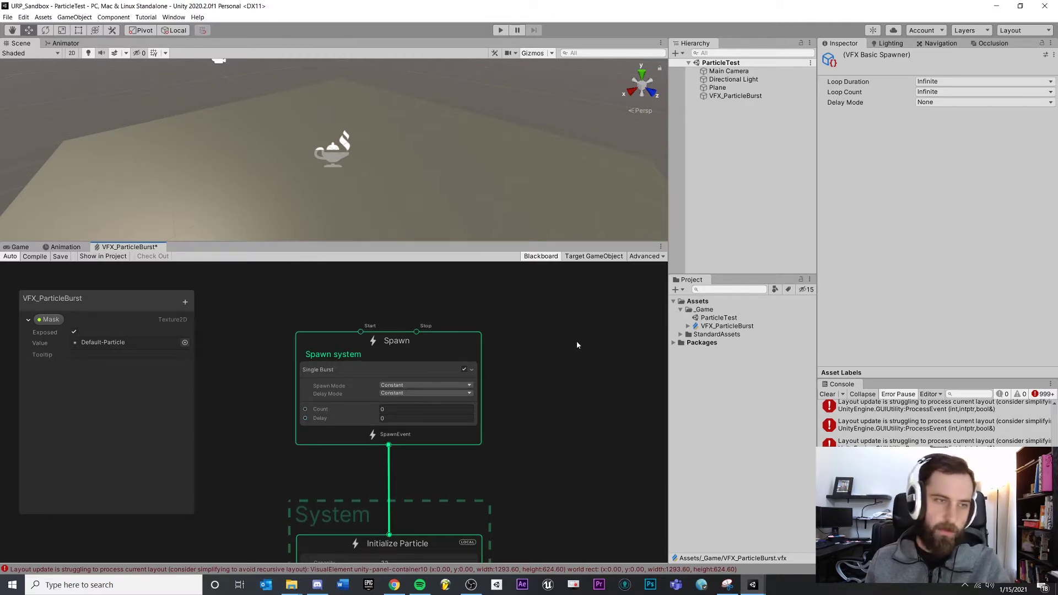
Step: Set the Single Burst block's Count to 100, then select VFX_ParticleBurst in the Hierarchy
{"action": "scroll", "coordinate": [578, 345], "scroll_direction": "up", "scroll_amount": 2}
{"action": "scroll", "coordinate": [540, 379], "scroll_direction": "down", "scroll_amount": 2}
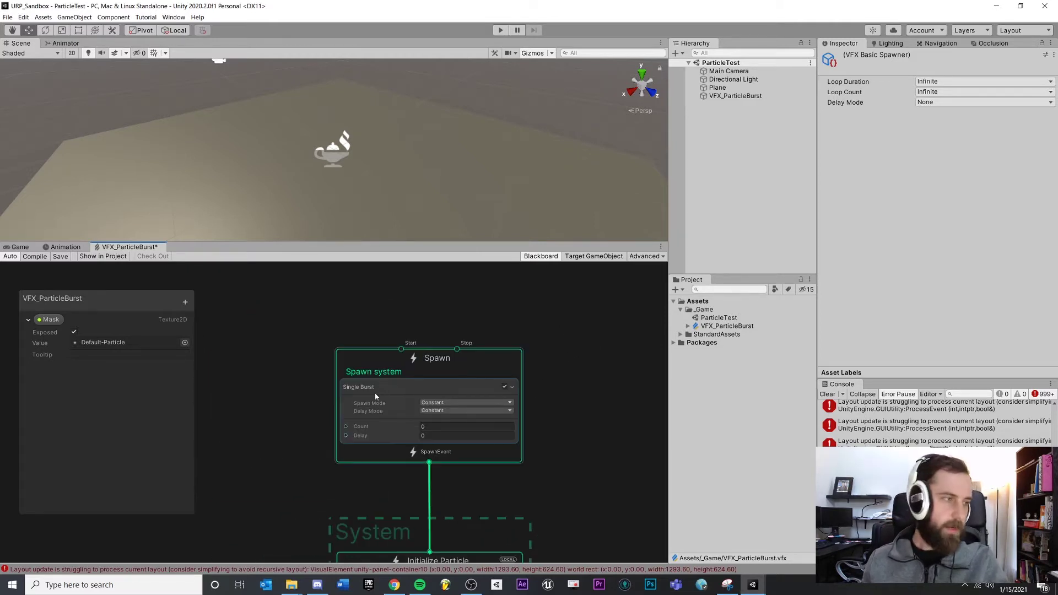
{"action": "left_click", "coordinate": [378, 392]}
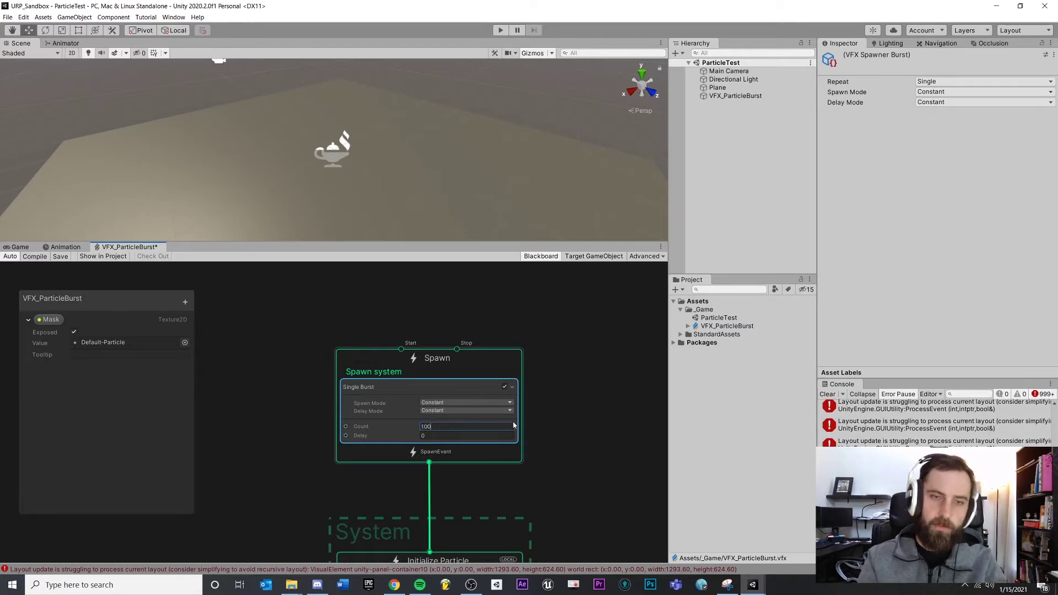
{"action": "left_click", "coordinate": [733, 96]}
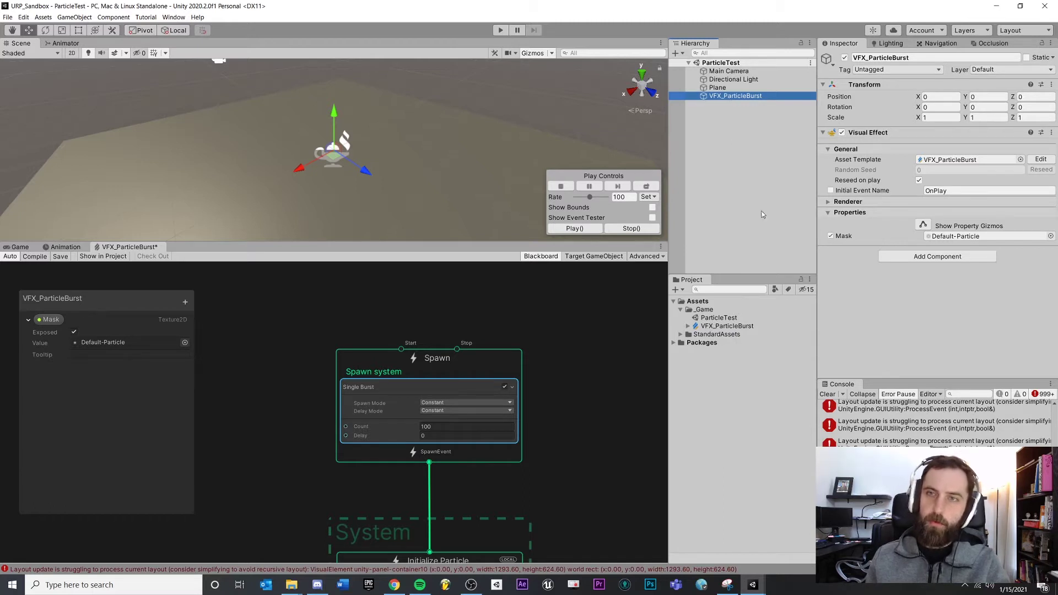
{"action": "left_click", "coordinate": [739, 170]}
{"action": "left_click", "coordinate": [732, 97]}
{"action": "left_click", "coordinate": [576, 229]}
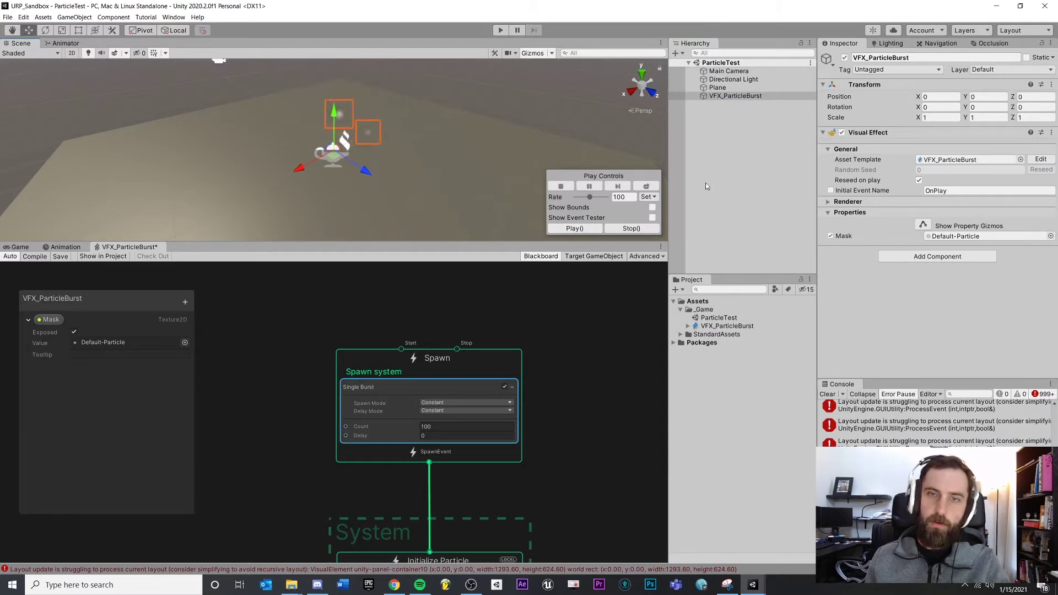
{"action": "left_click", "coordinate": [590, 229]}
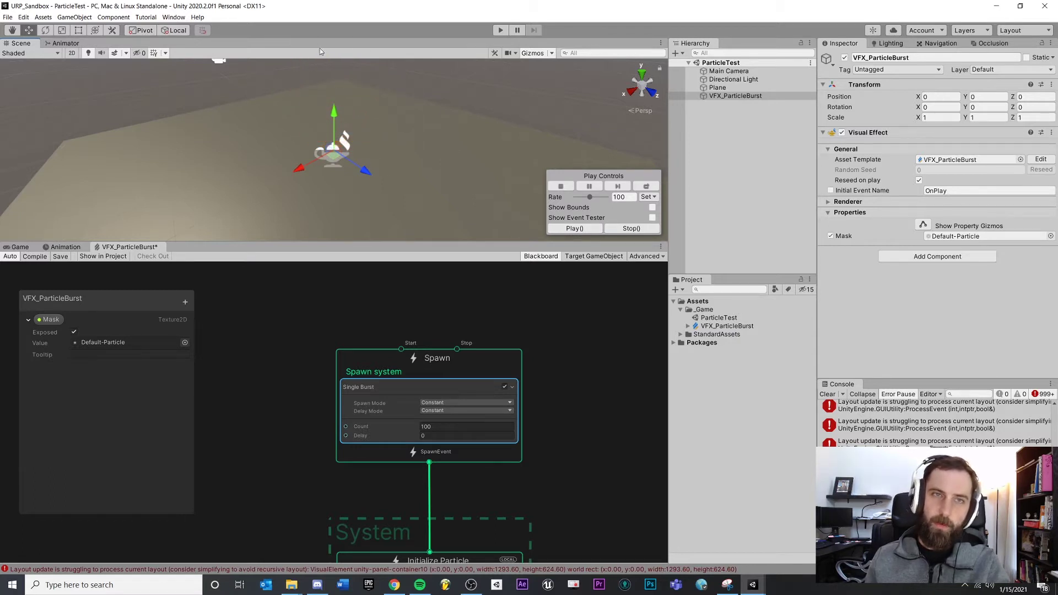
{"action": "left_click", "coordinate": [551, 55]}
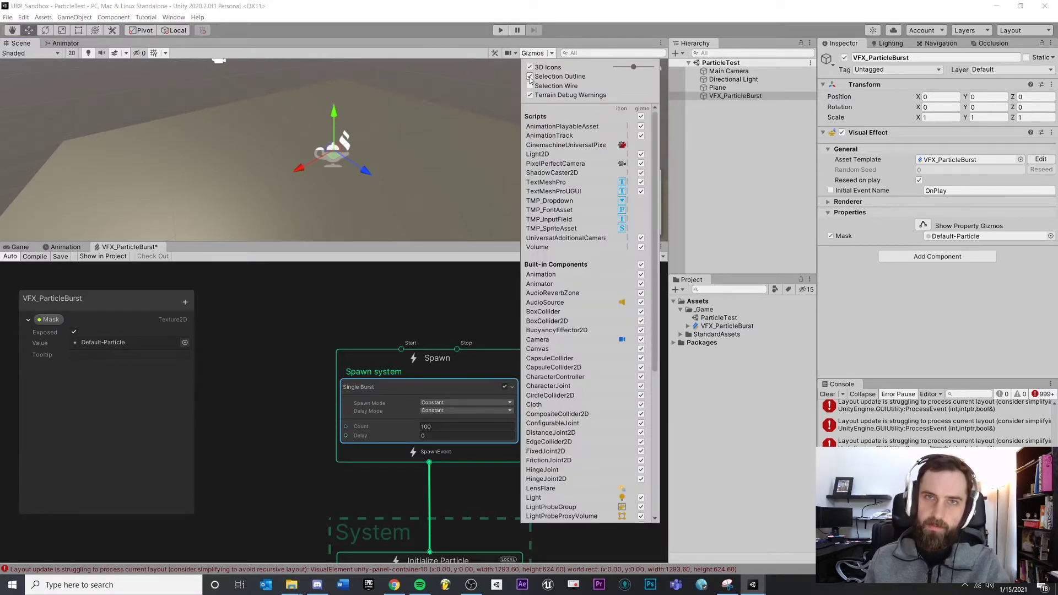
{"action": "left_click", "coordinate": [741, 165]}
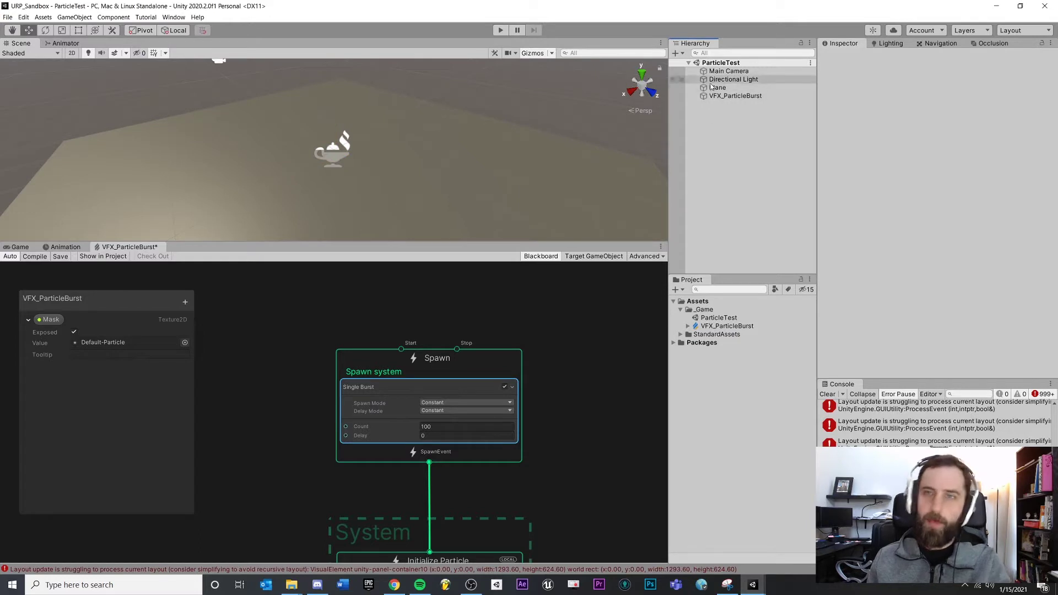
{"action": "left_click", "coordinate": [552, 54]}
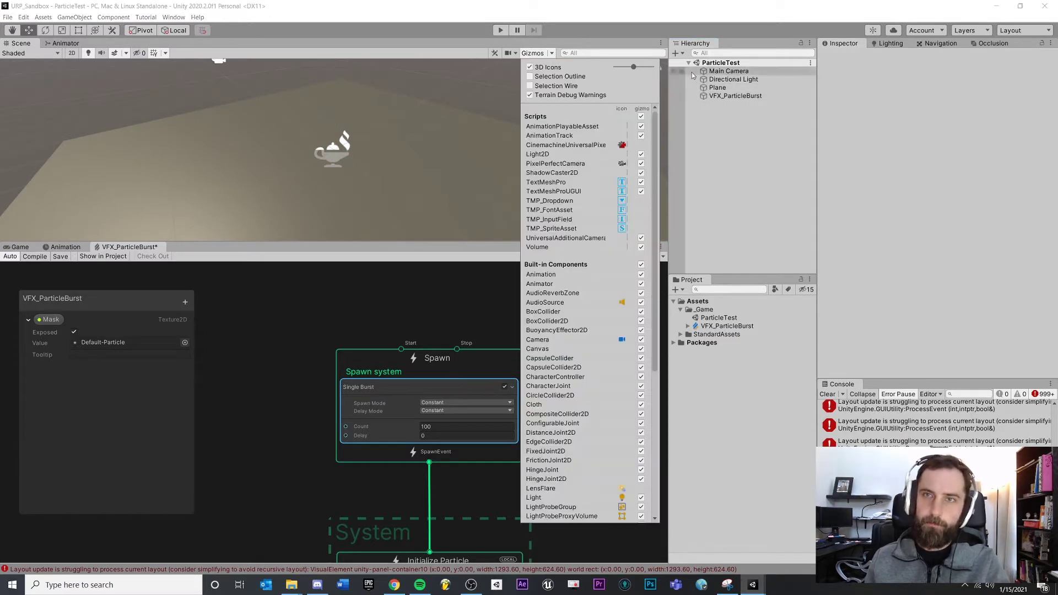
{"action": "left_click", "coordinate": [733, 96]}
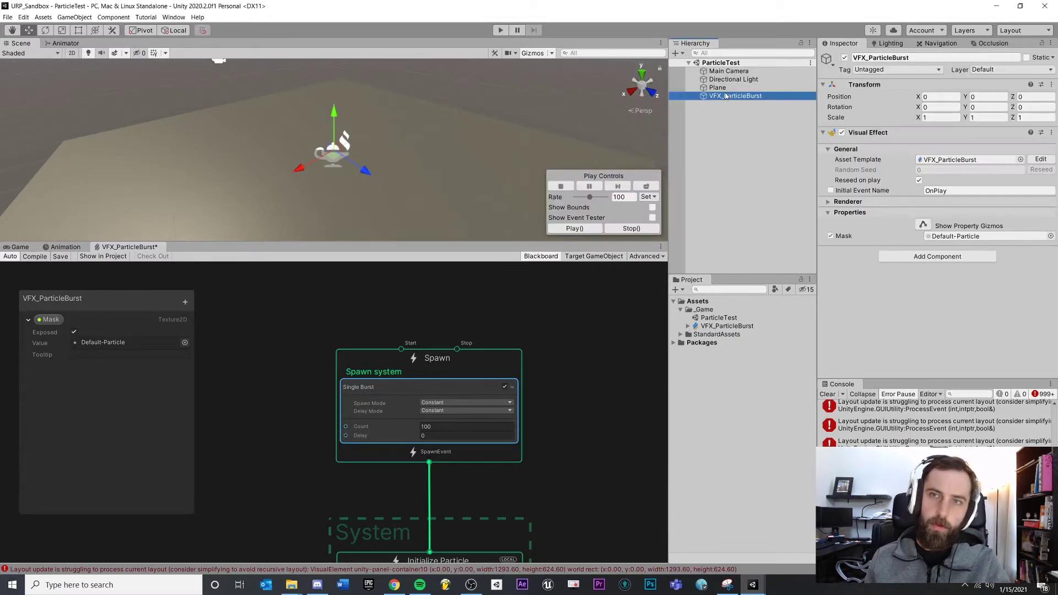
{"action": "left_click", "coordinate": [583, 230]}
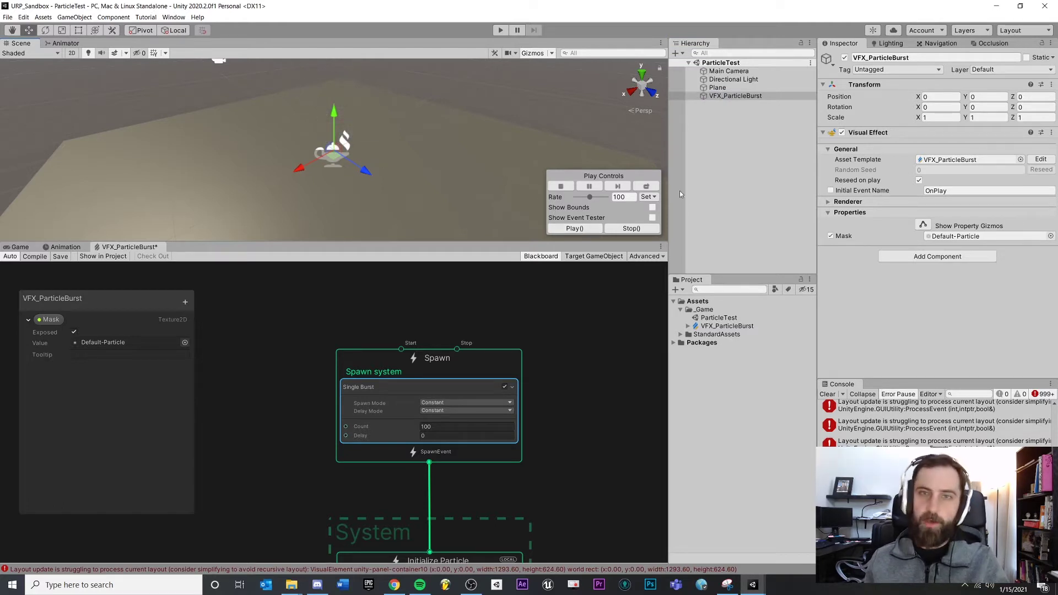
{"action": "left_click", "coordinate": [564, 389]}
{"action": "middle_click_drag", "start_coordinate": [563, 389], "coordinate": [569, 383]}
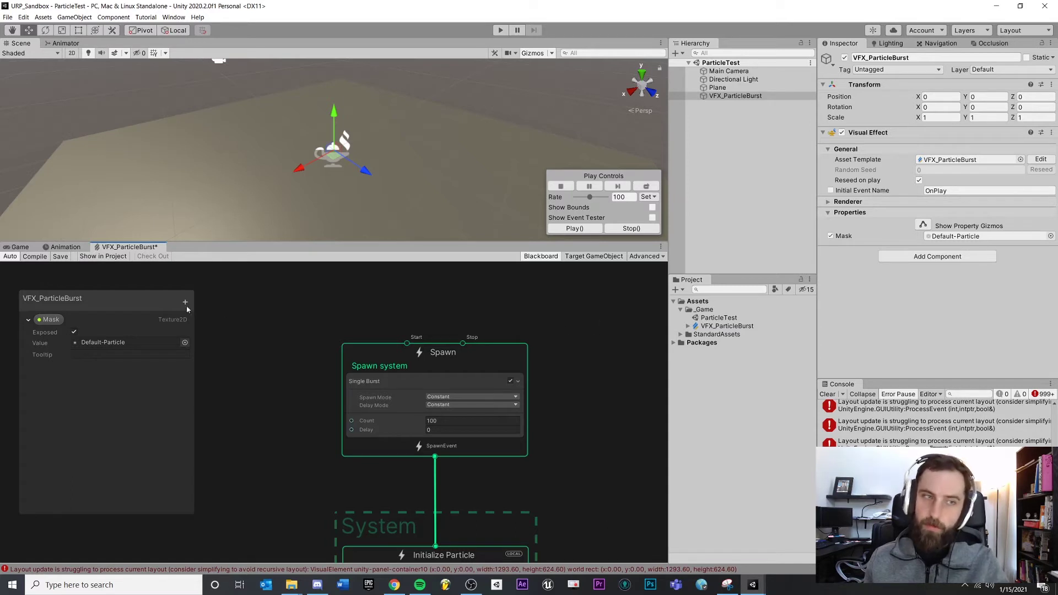
Step: Add a new int property to the Blackboard named ParticleCount
{"action": "left_click", "coordinate": [28, 321]}
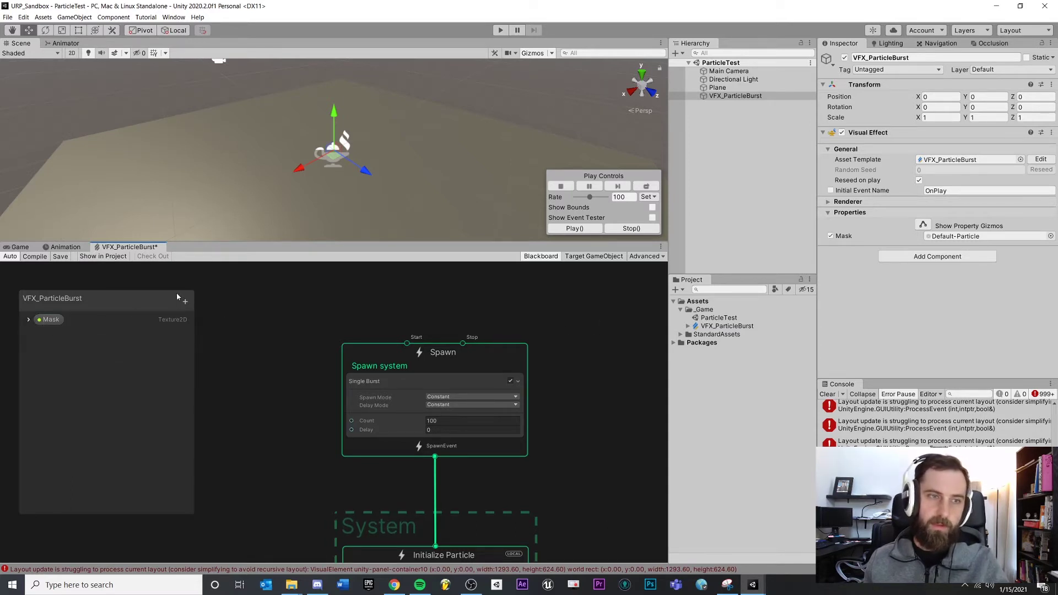
{"action": "left_click", "coordinate": [185, 301]}
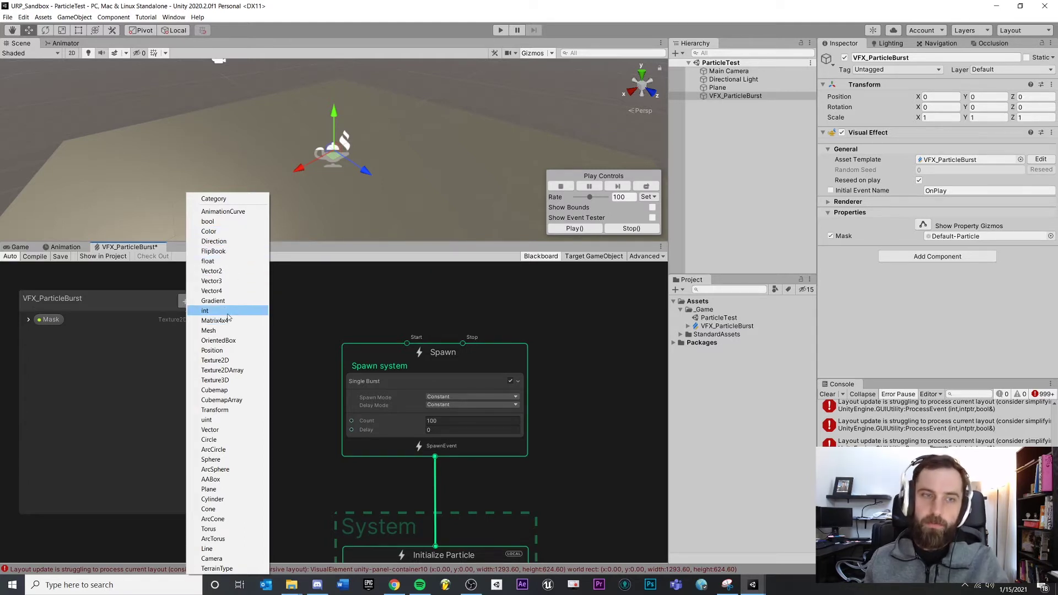
{"action": "left_click", "coordinate": [230, 311]}
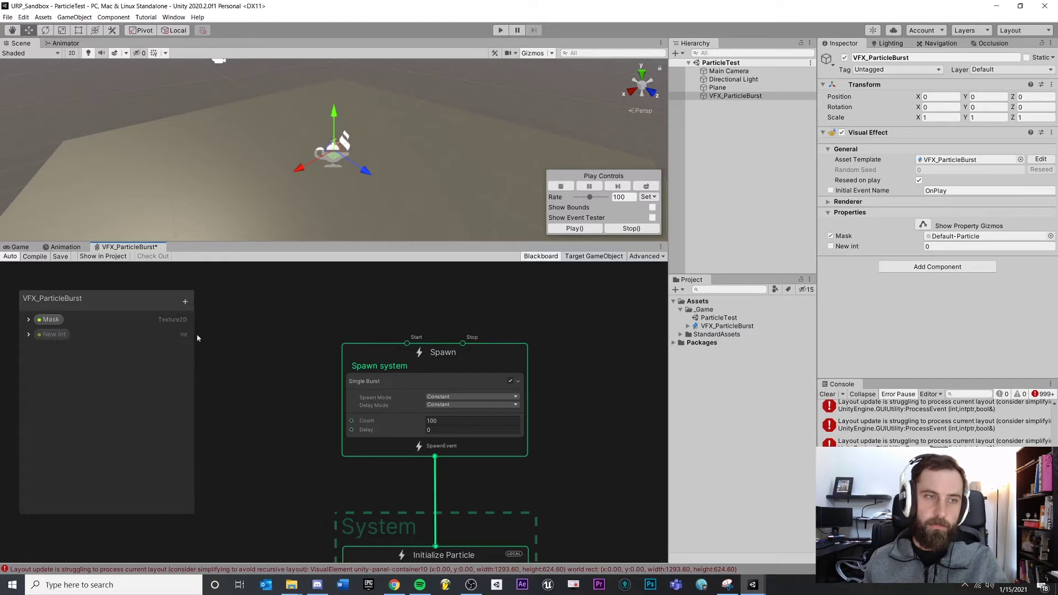
{"action": "left_click", "coordinate": [61, 334]}
{"action": "right_click", "coordinate": [60, 333]}
{"action": "left_click", "coordinate": [54, 333]}
{"action": "right_click", "coordinate": [52, 334]}
{"action": "left_click", "coordinate": [70, 337]}
{"action": "type", "text": "ParticleCount"}
{"action": "key", "text": "Return"}
Step: Set ParticleCount's default to 100, save the graph, and select VFX_ParticleBurst
{"action": "left_click", "coordinate": [29, 335]}
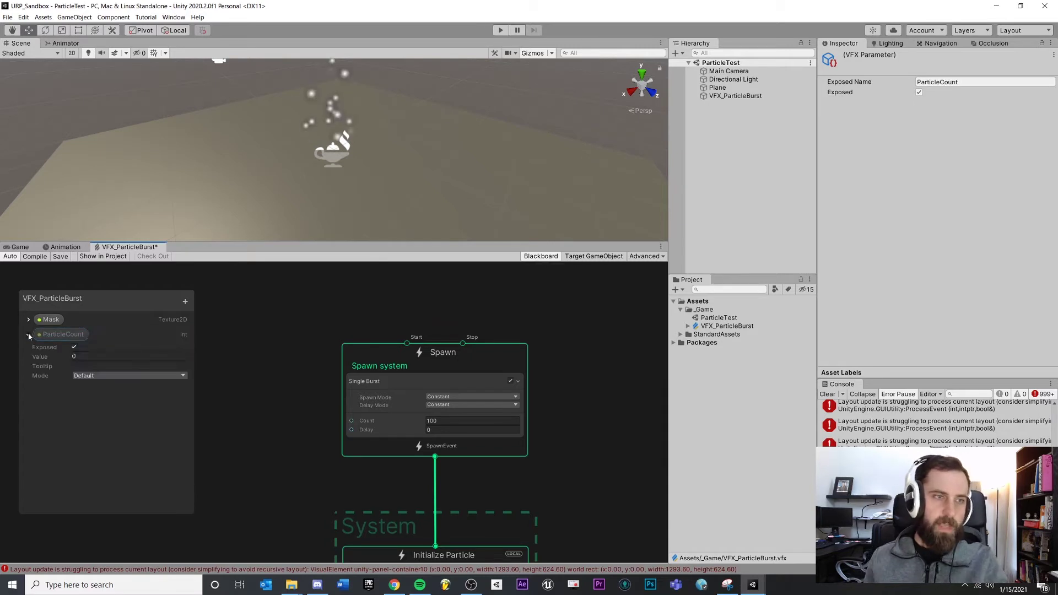
{"action": "left_click", "coordinate": [106, 357]}
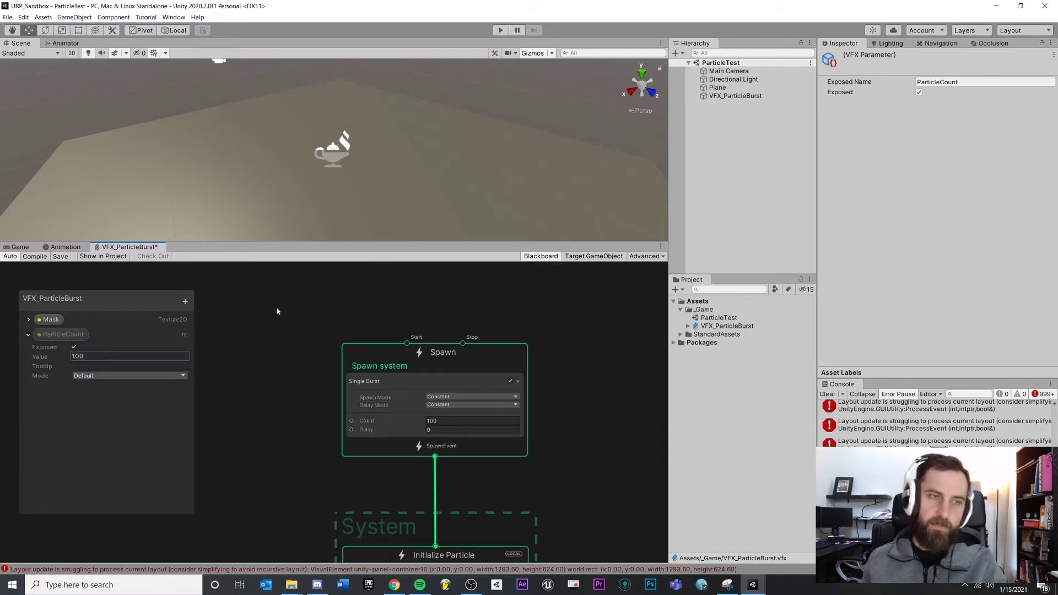
{"action": "left_click", "coordinate": [259, 310]}
{"action": "key", "text": "ctrl+s"}
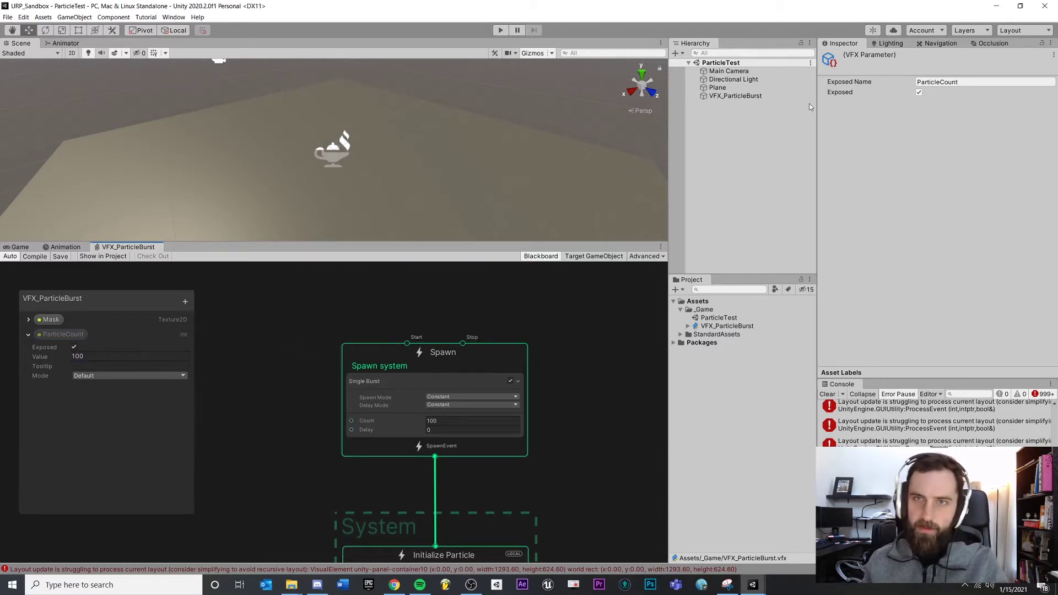
{"action": "left_click", "coordinate": [719, 96]}
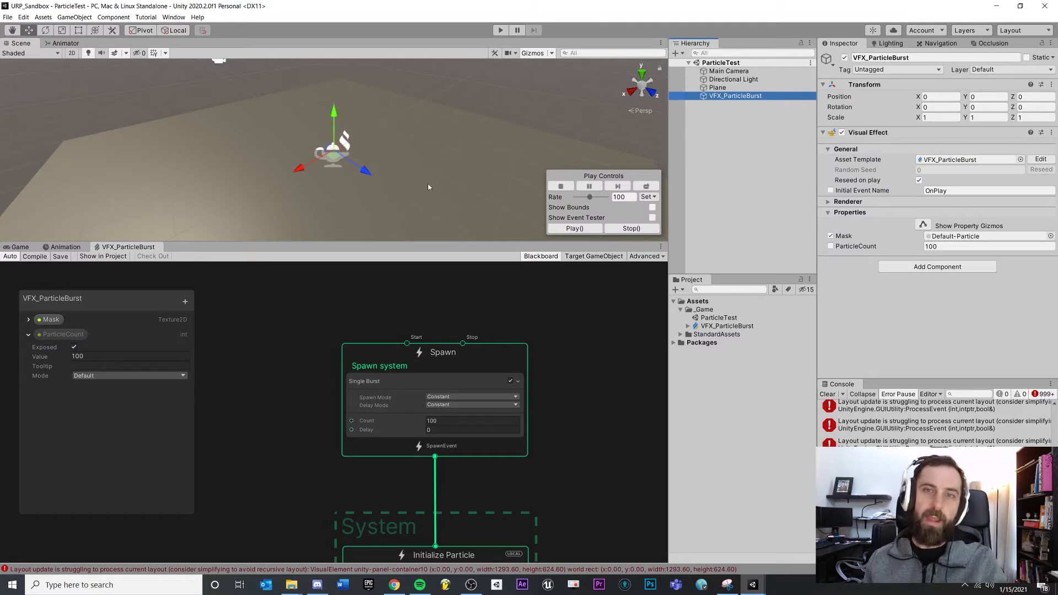
Step: Play the particle burst a few times to preview it
{"action": "left_click", "coordinate": [573, 228]}
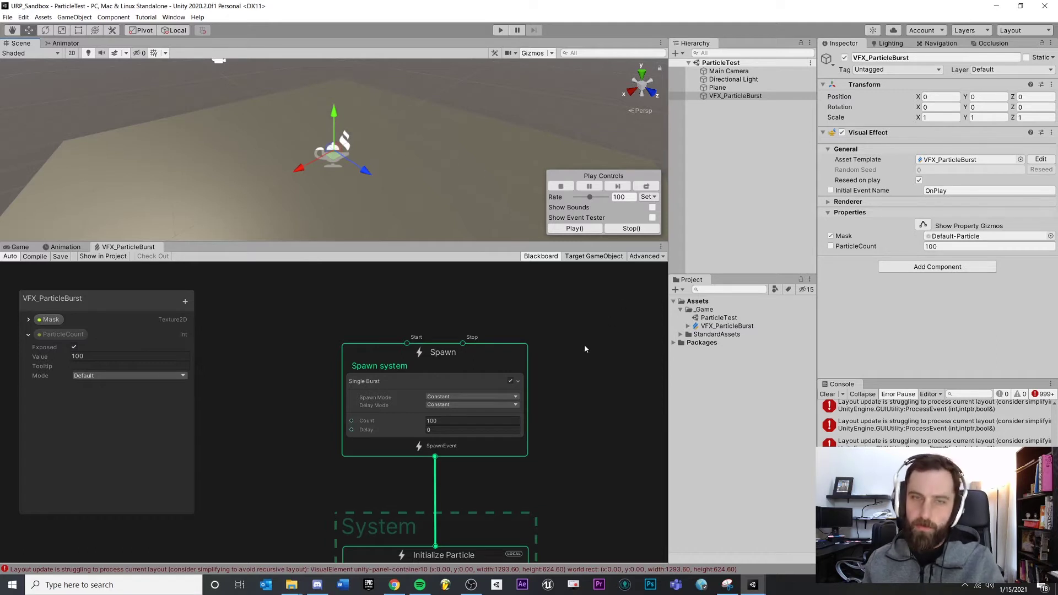
{"action": "scroll", "coordinate": [584, 347], "scroll_direction": "down", "scroll_amount": 3}
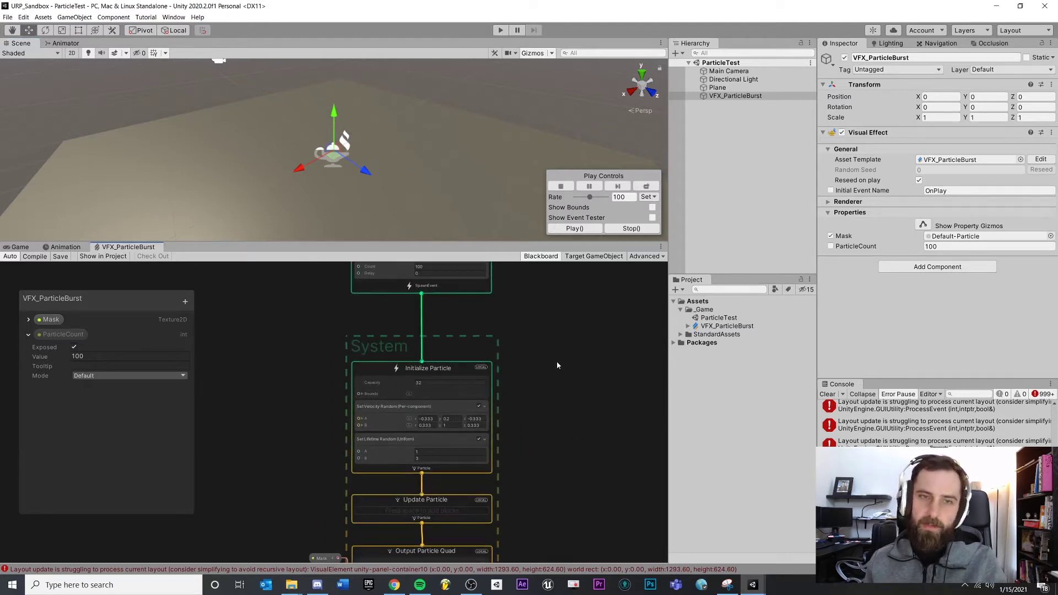
{"action": "scroll", "coordinate": [518, 386], "scroll_direction": "up", "scroll_amount": 3}
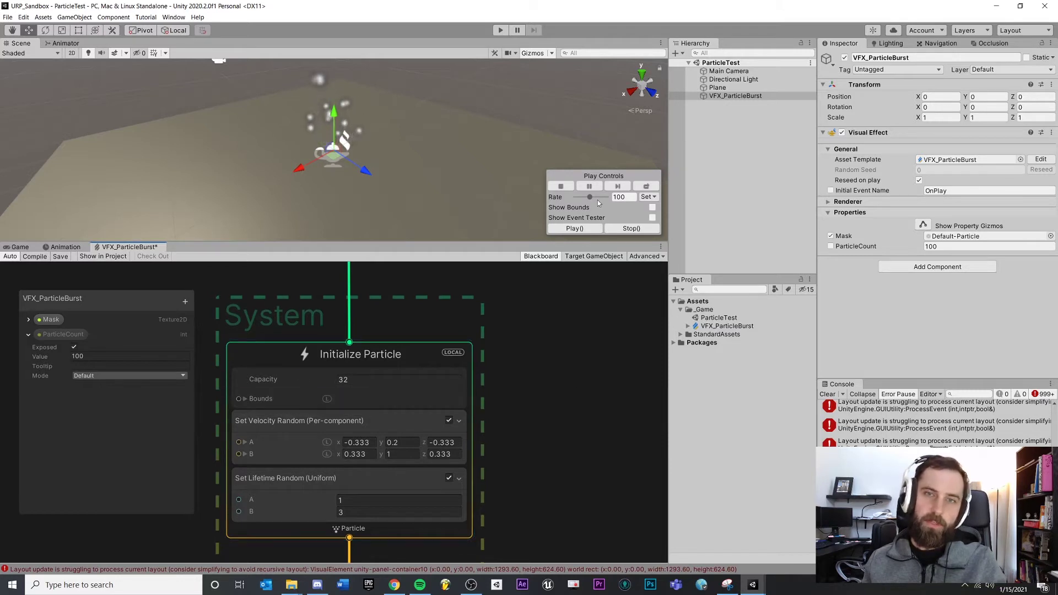
{"action": "left_click", "coordinate": [581, 229]}
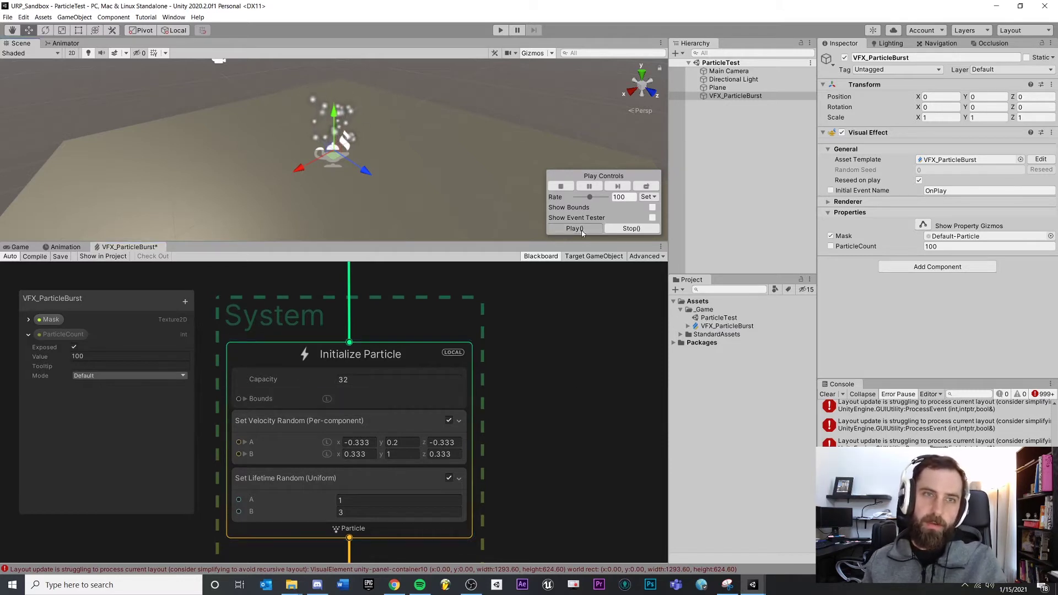
{"action": "left_click", "coordinate": [581, 230]}
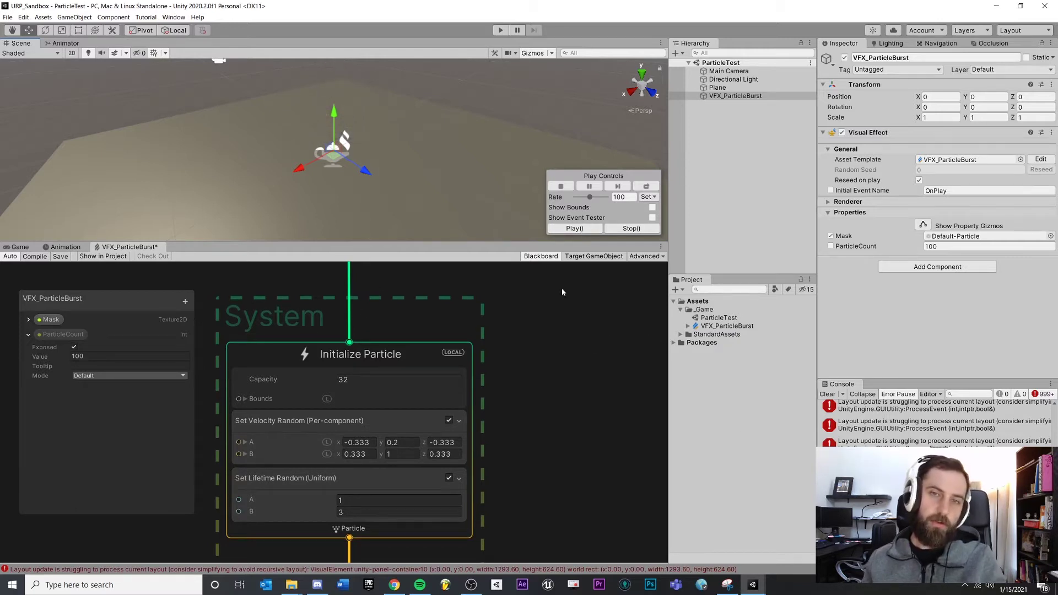
Step: Change the Initialize Particle Capacity from 32 to 200
{"action": "left_click", "coordinate": [369, 379]}
{"action": "double_click", "coordinate": [371, 378]}
{"action": "type", "text": "1"}
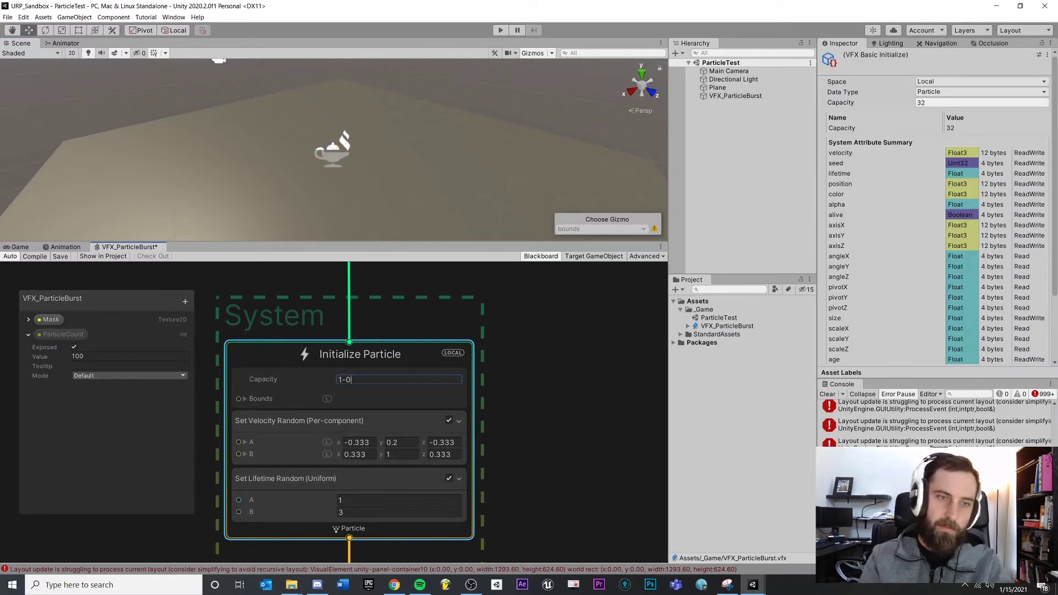
{"action": "type", "text": "00"}
{"action": "key", "text": "Return"}
{"action": "double_click", "coordinate": [378, 380]}
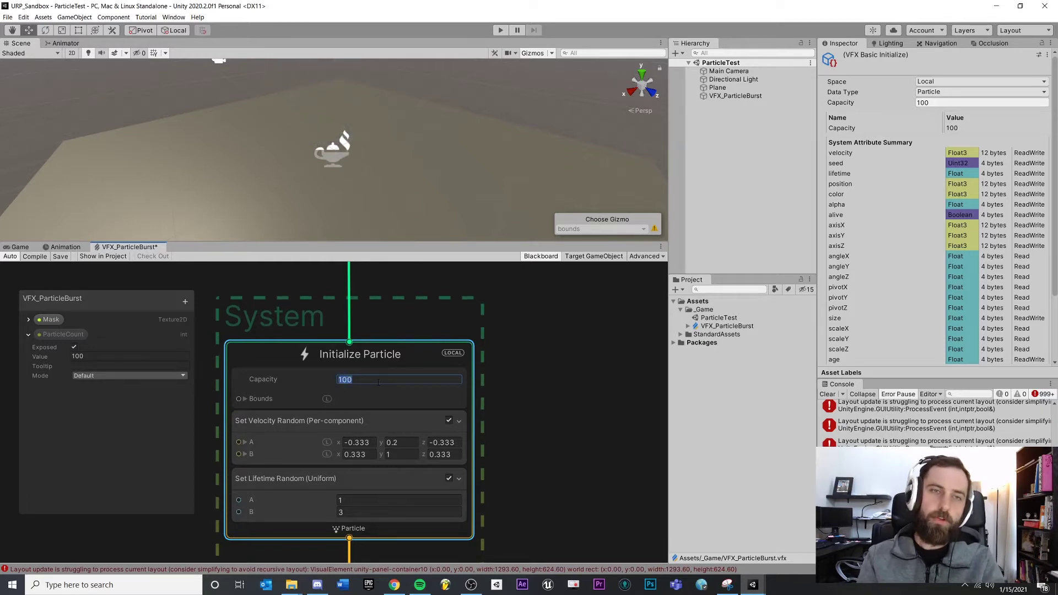
{"action": "type", "text": "200"}
{"action": "key", "text": "Return"}
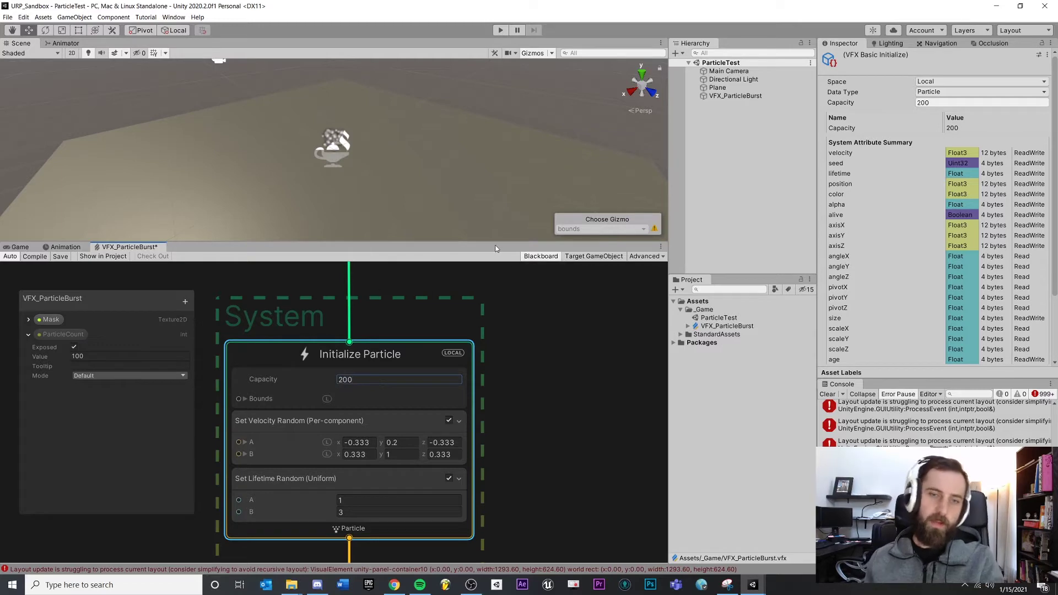
Step: Override ParticleCount to 50 on the VFX_ParticleBurst object
{"action": "left_click", "coordinate": [519, 206]}
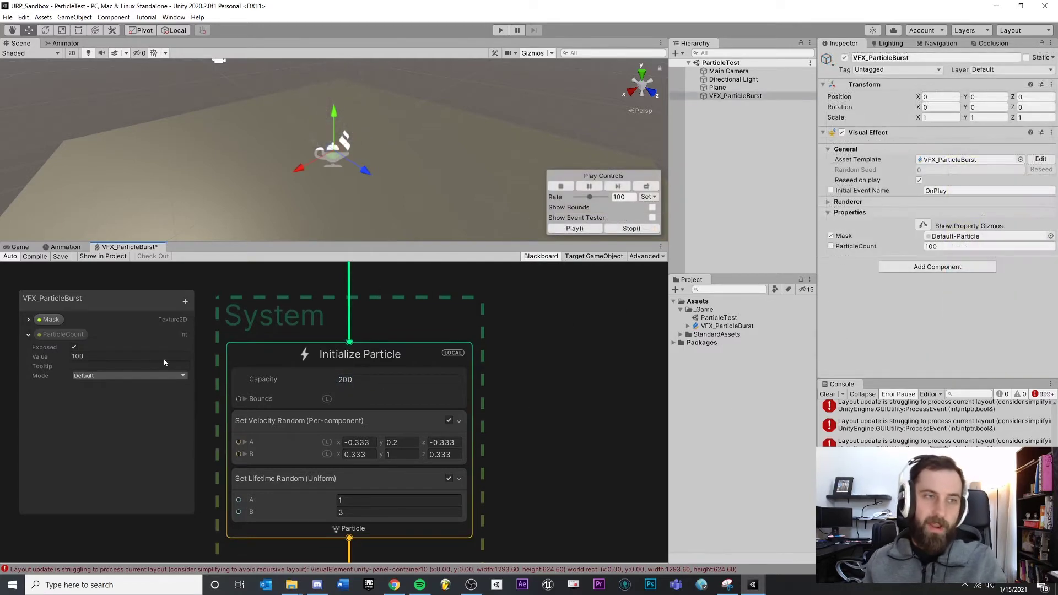
{"action": "middle_click_drag", "start_coordinate": [508, 355], "coordinate": [567, 479]}
{"action": "scroll", "coordinate": [270, 360], "scroll_direction": "down", "scroll_amount": 2}
{"action": "scroll", "coordinate": [358, 380], "scroll_direction": "up", "scroll_amount": 3}
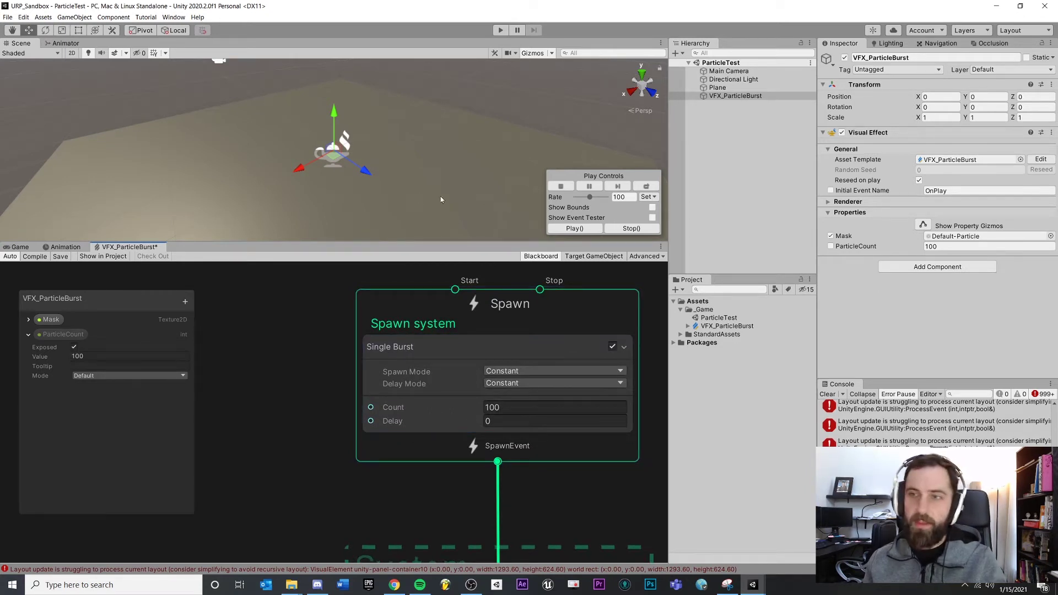
{"action": "left_click", "coordinate": [946, 245]}
{"action": "type", "text": "50"}
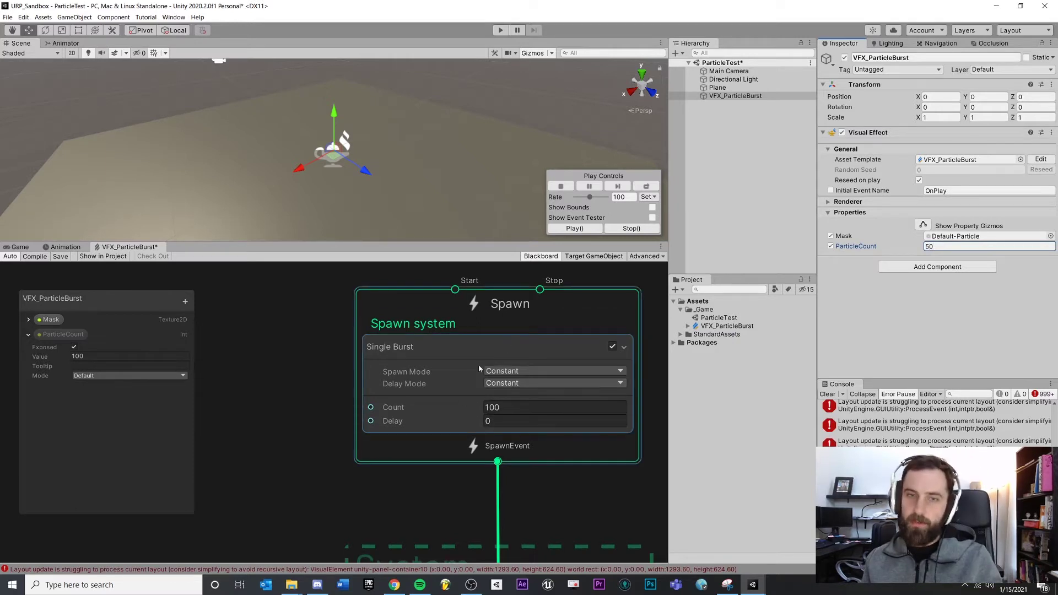
Step: Connect a ParticleCount node to the Spawn burst Count, save, and replay the burst
{"action": "left_click", "coordinate": [68, 335]}
{"action": "left_click_drag", "start_coordinate": [68, 335], "coordinate": [371, 408]}
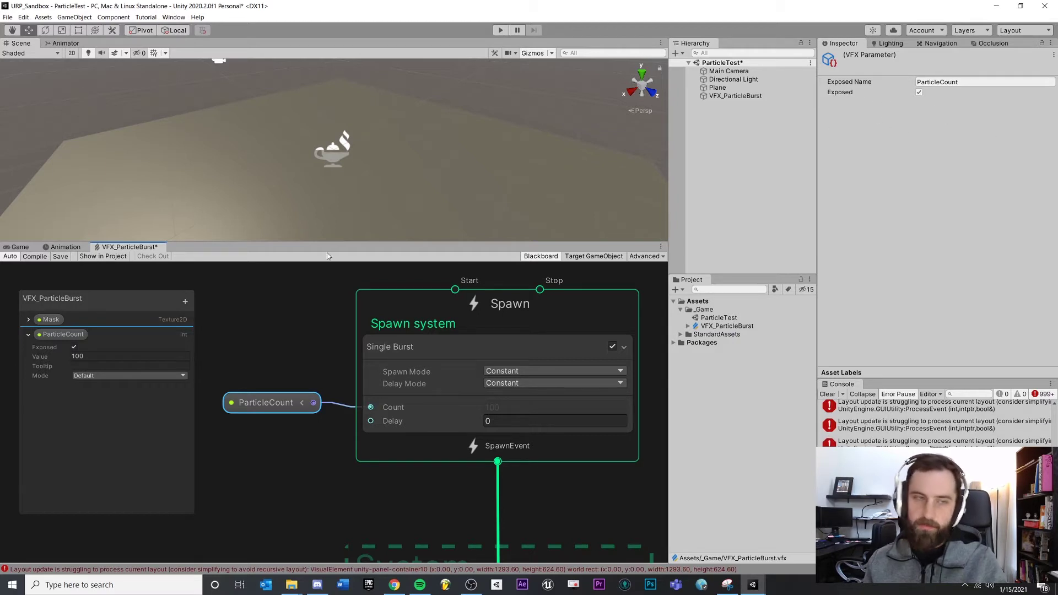
{"action": "left_click", "coordinate": [61, 256]}
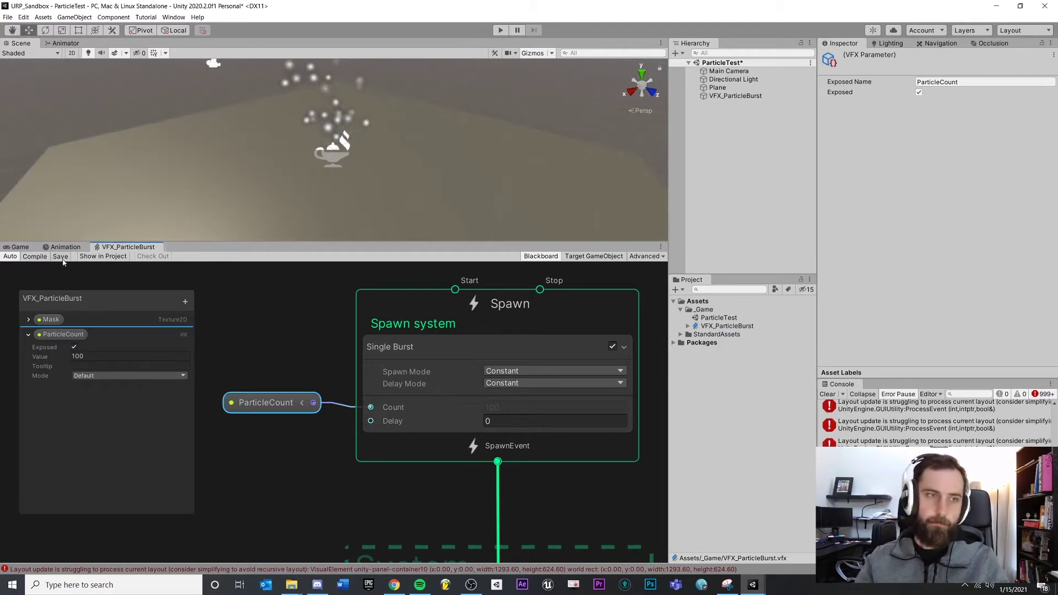
{"action": "left_click", "coordinate": [725, 98]}
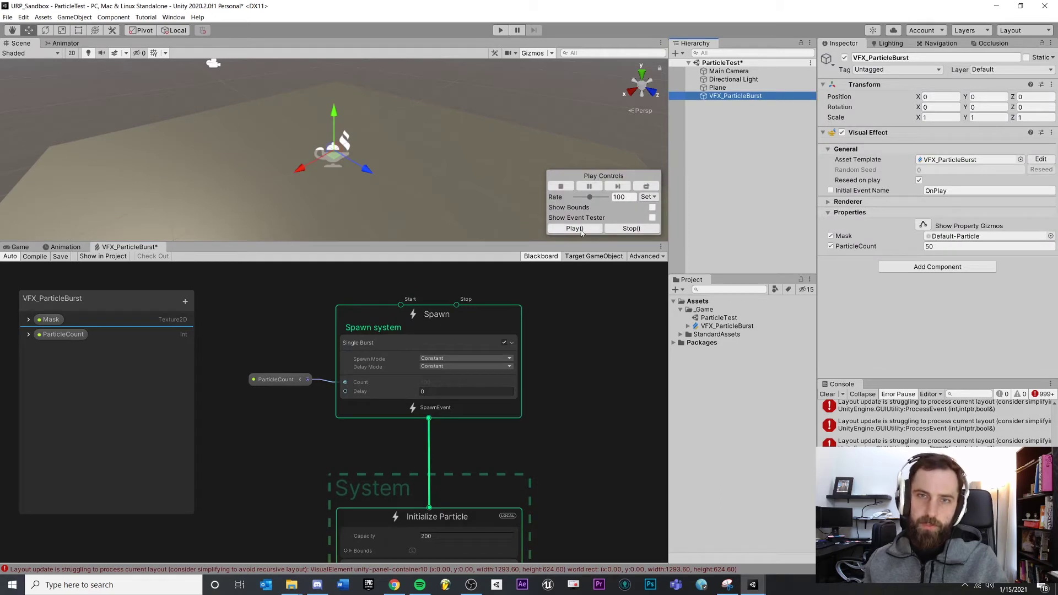
{"action": "left_click", "coordinate": [582, 232]}
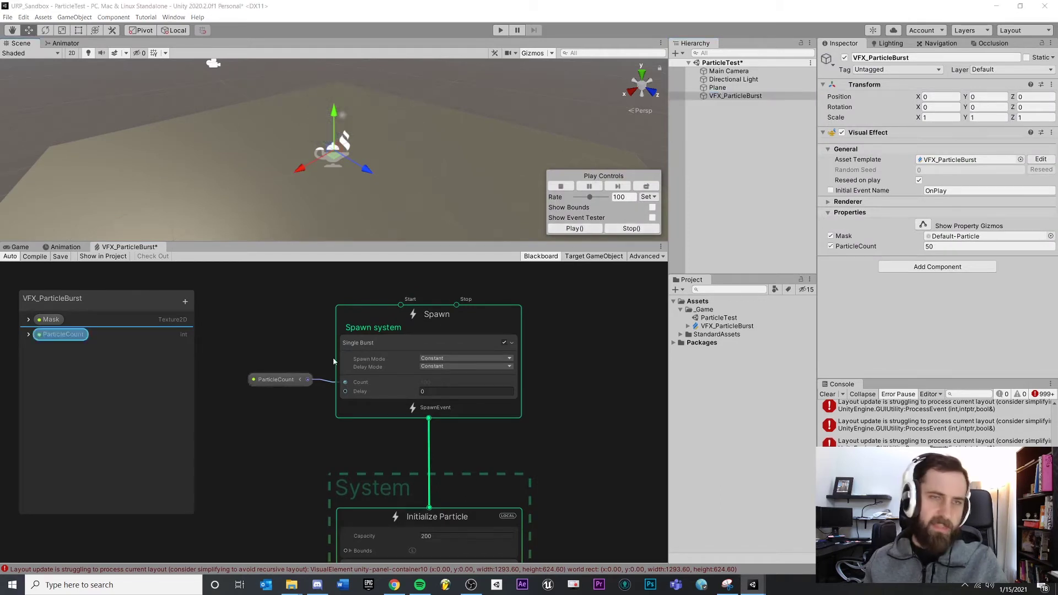
{"action": "left_click", "coordinate": [693, 172]}
{"action": "left_click", "coordinate": [736, 96]}
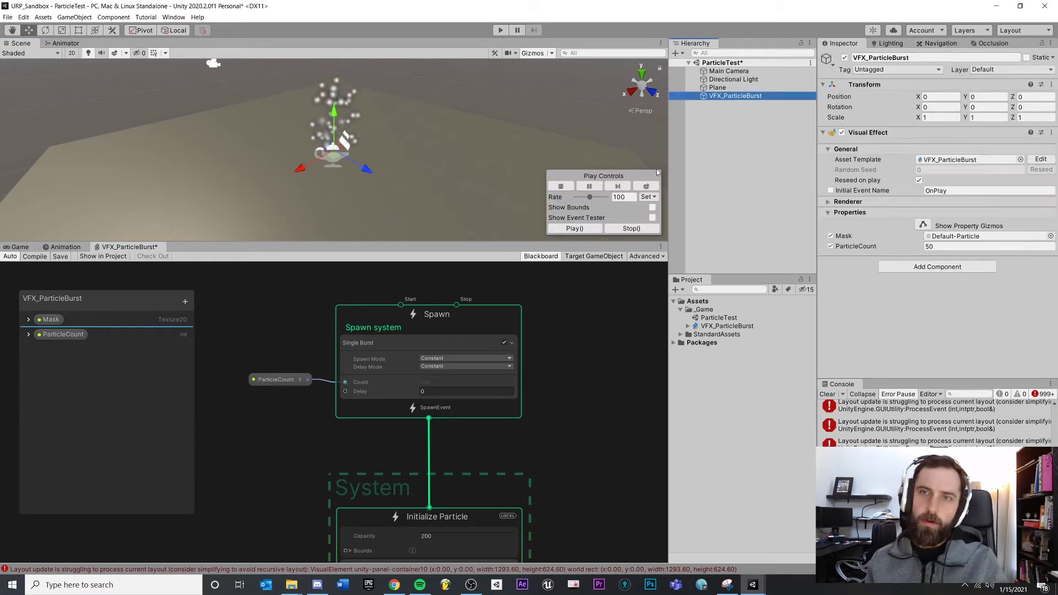
{"action": "left_click", "coordinate": [589, 228]}
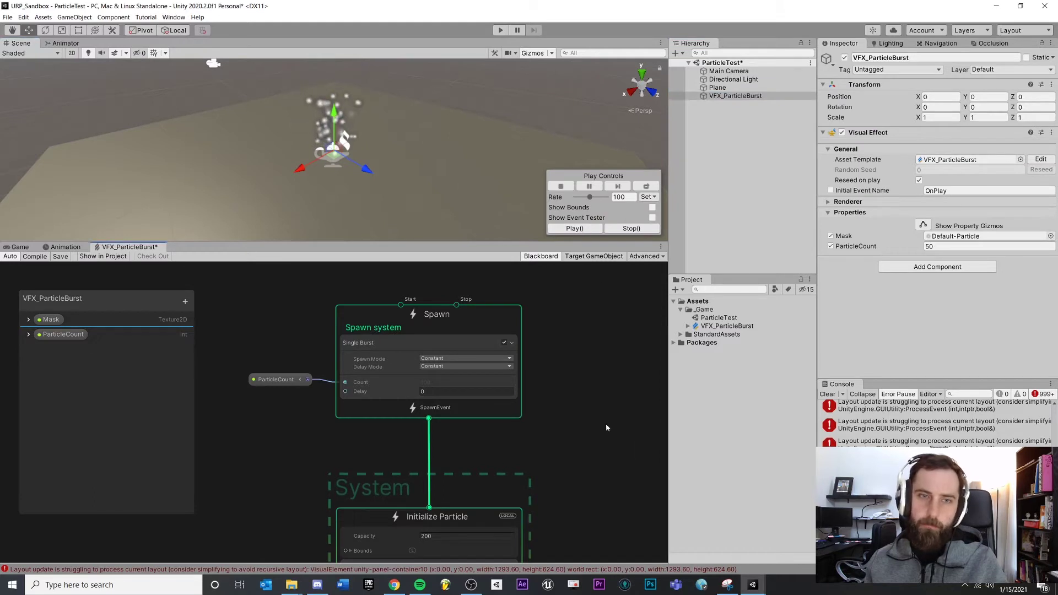
{"action": "scroll", "coordinate": [606, 428], "scroll_direction": "down", "scroll_amount": 5}
{"action": "scroll", "coordinate": [531, 375], "scroll_direction": "up", "scroll_amount": 1}
{"action": "middle_click_drag", "start_coordinate": [530, 375], "coordinate": [528, 409]}
{"action": "middle_click_drag", "start_coordinate": [593, 459], "coordinate": [498, 418]}
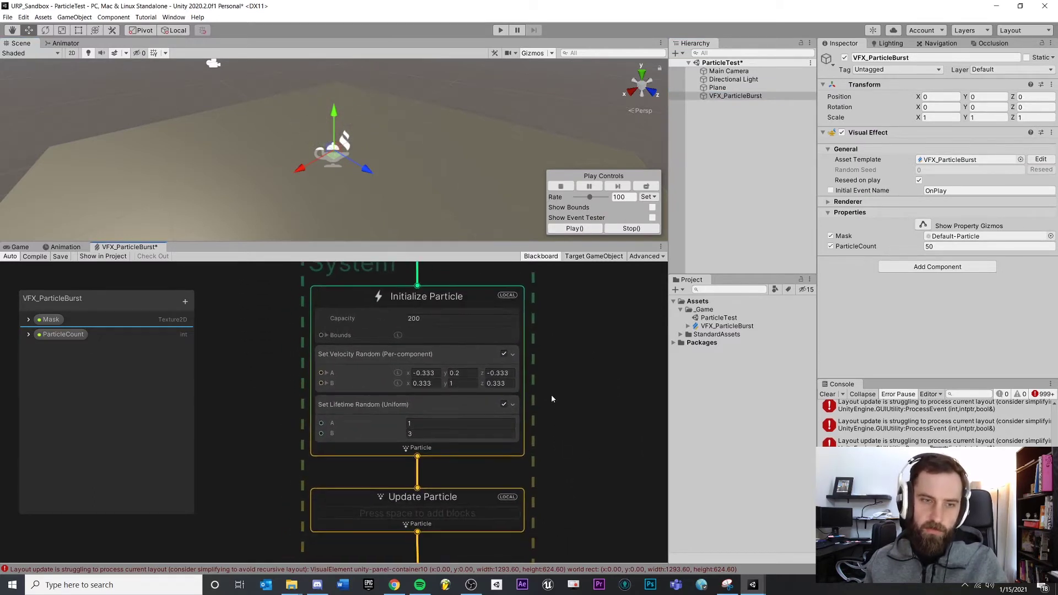
{"action": "left_click", "coordinate": [351, 370]}
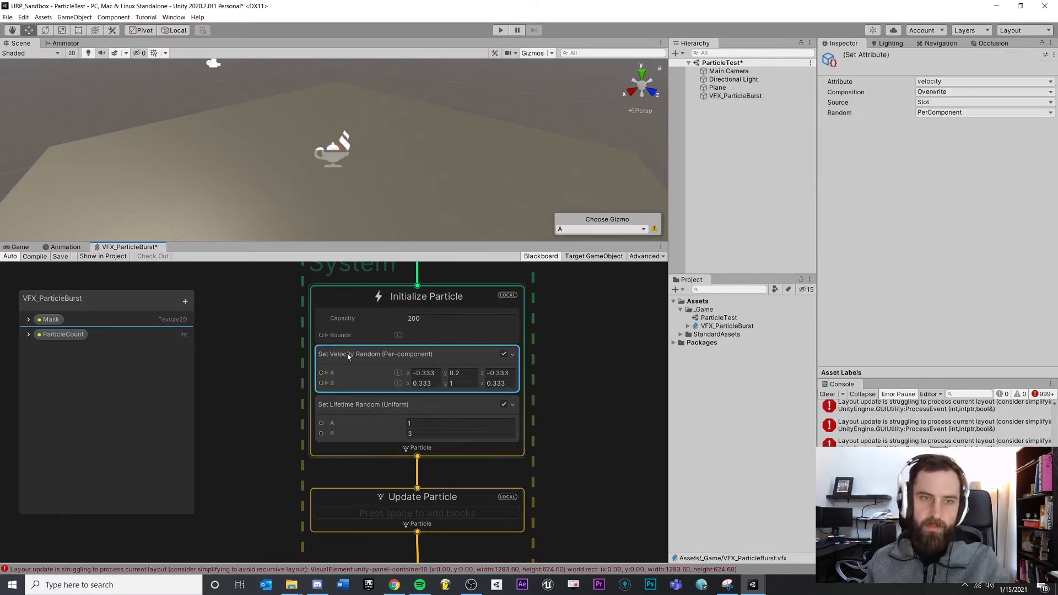
{"action": "left_click", "coordinate": [402, 409]}
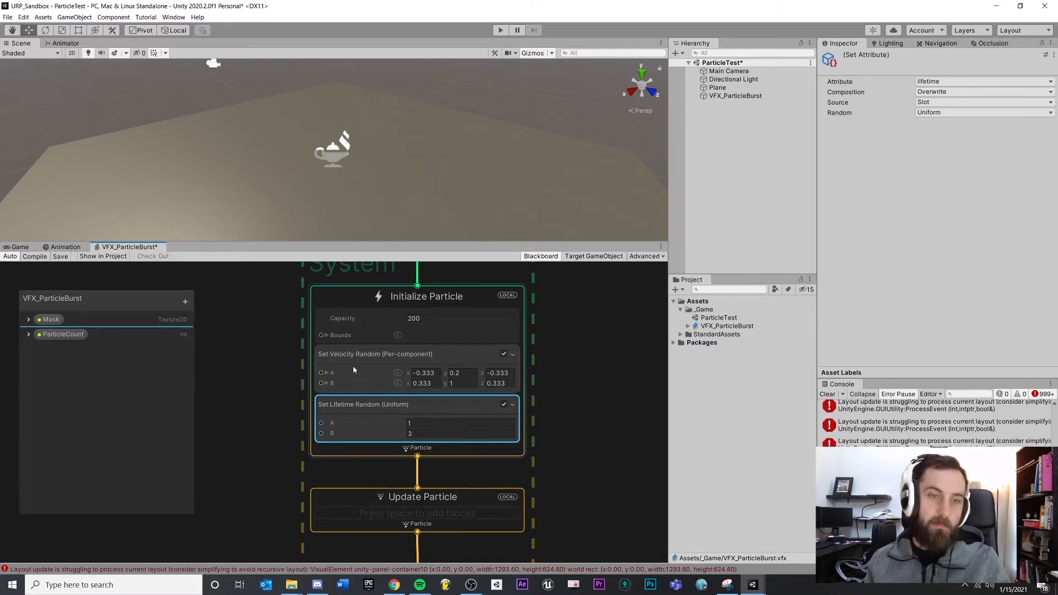
{"action": "middle_click_drag", "start_coordinate": [266, 426], "coordinate": [291, 411]}
{"action": "left_click", "coordinate": [47, 394]}
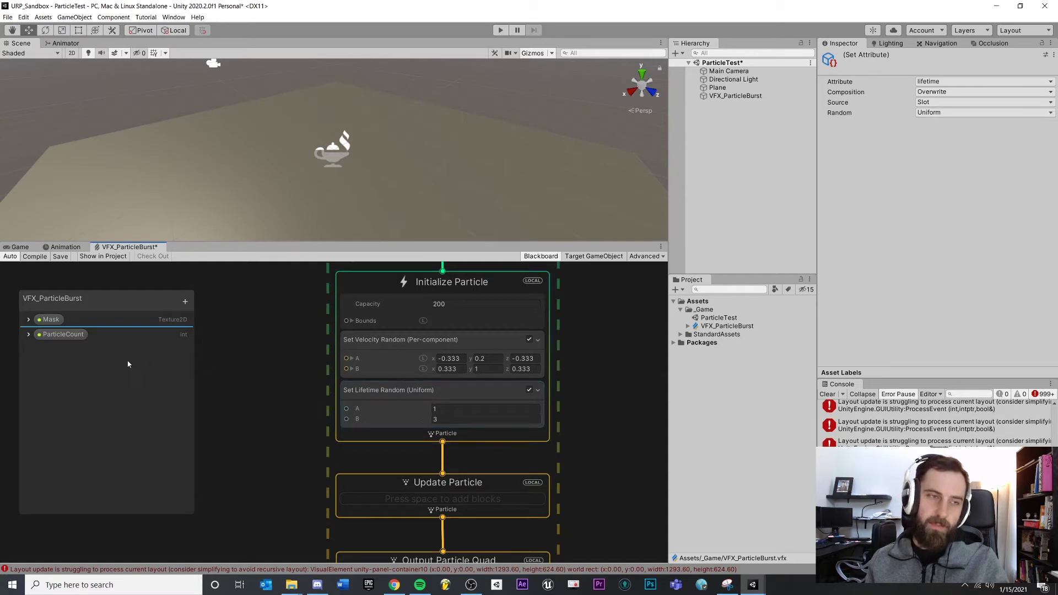
Step: Add an exposed float property named MinLifetime to the Blackboard
{"action": "left_click", "coordinate": [186, 301]}
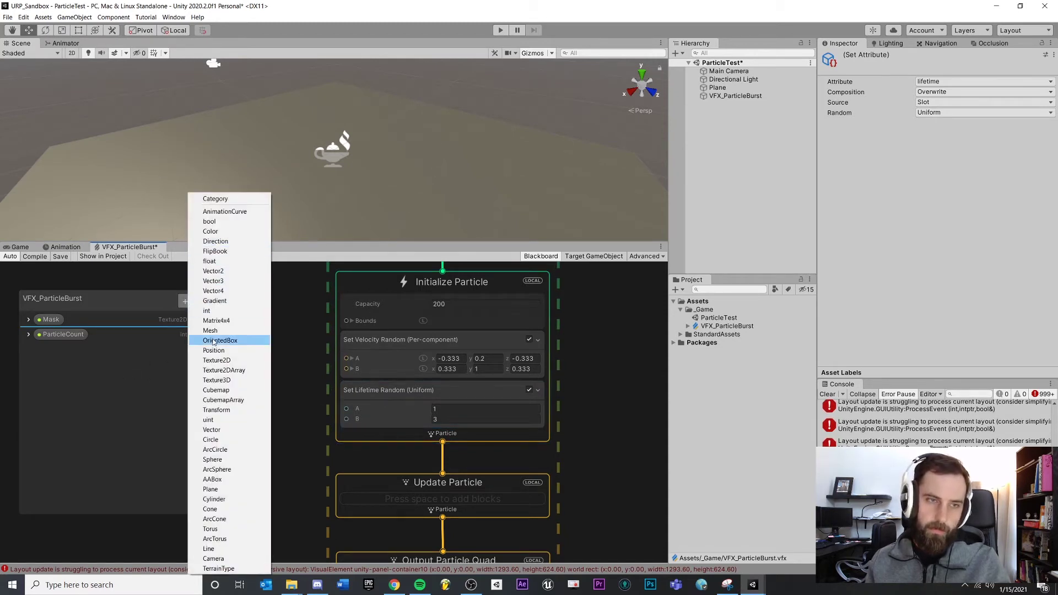
{"action": "left_click", "coordinate": [449, 409]}
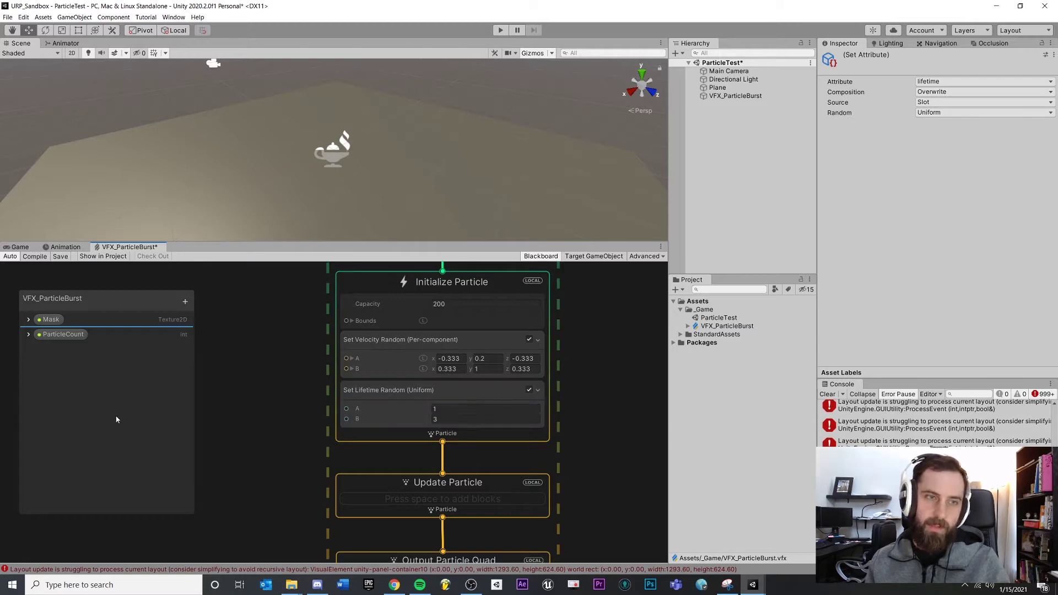
{"action": "left_click", "coordinate": [186, 302]}
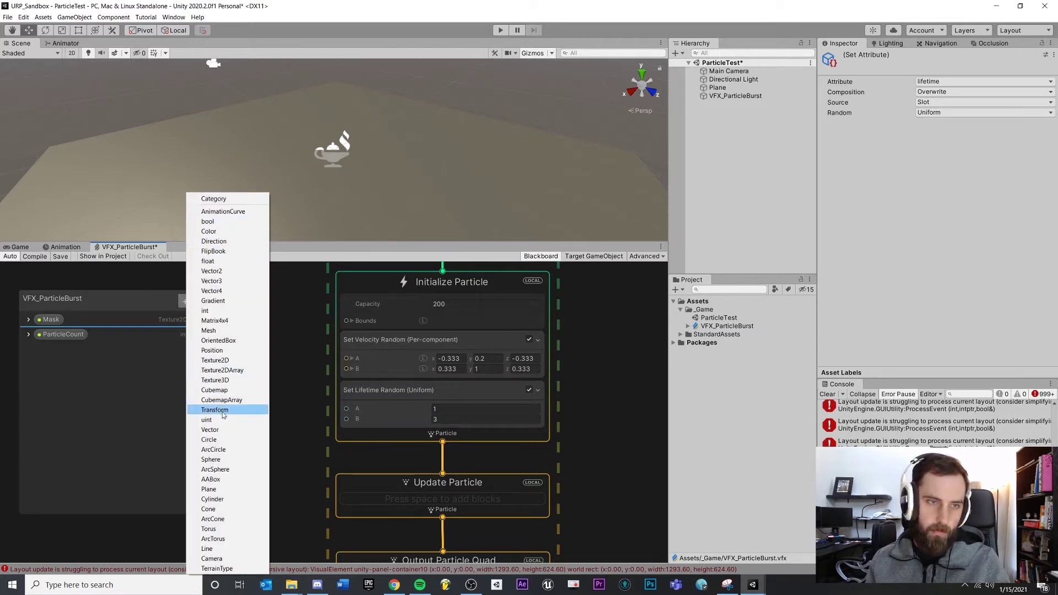
{"action": "left_click", "coordinate": [209, 261]}
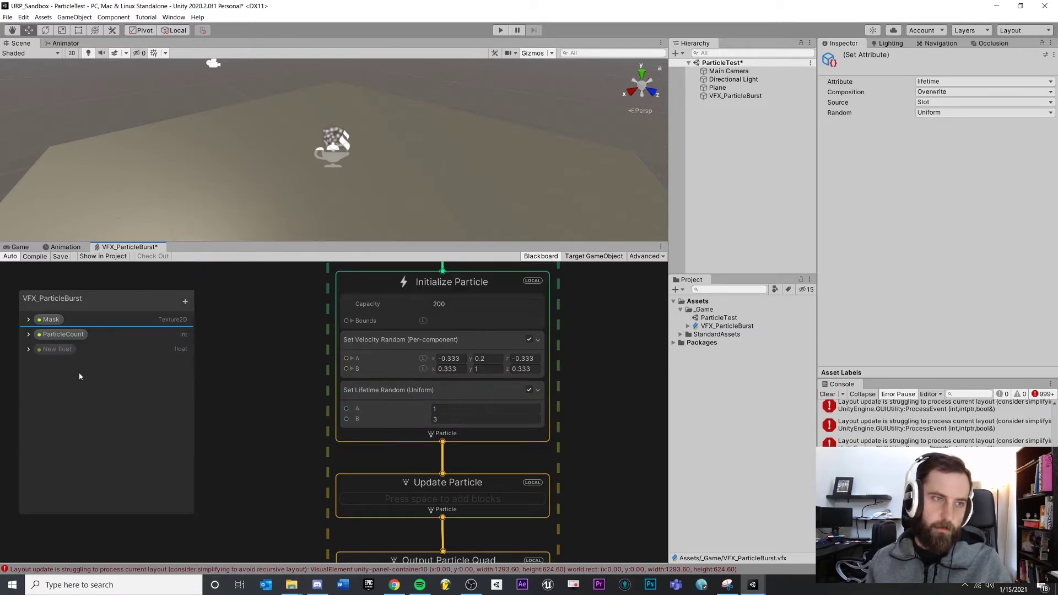
{"action": "right_click", "coordinate": [62, 351]}
{"action": "left_click", "coordinate": [88, 360]}
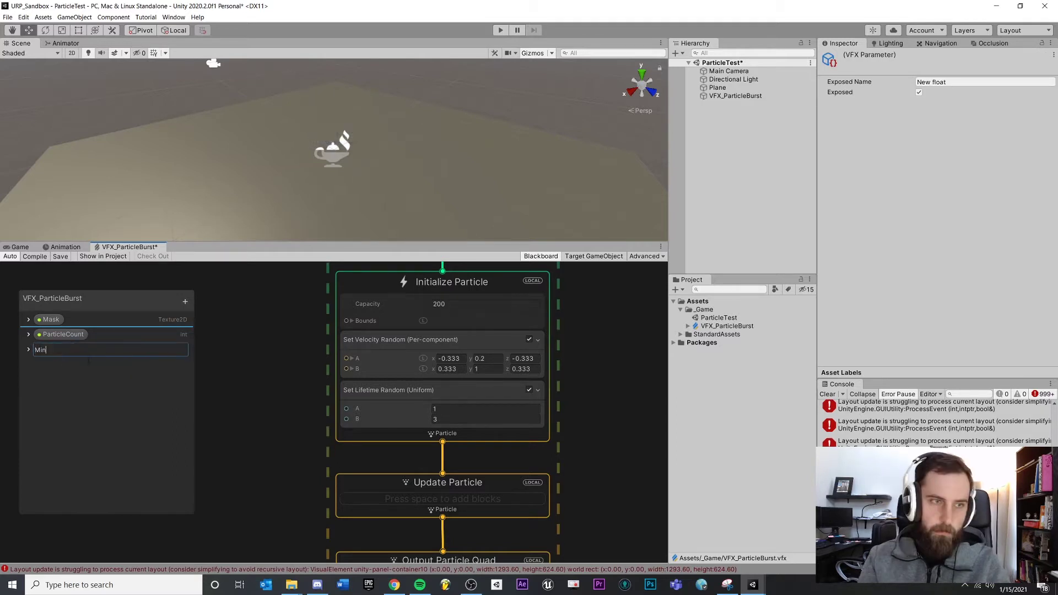
{"action": "type", "text": "MinLifetime"}
{"action": "key", "text": "Return"}
Step: Add a second exposed float property named MaxLifetime
{"action": "left_click", "coordinate": [185, 301]}
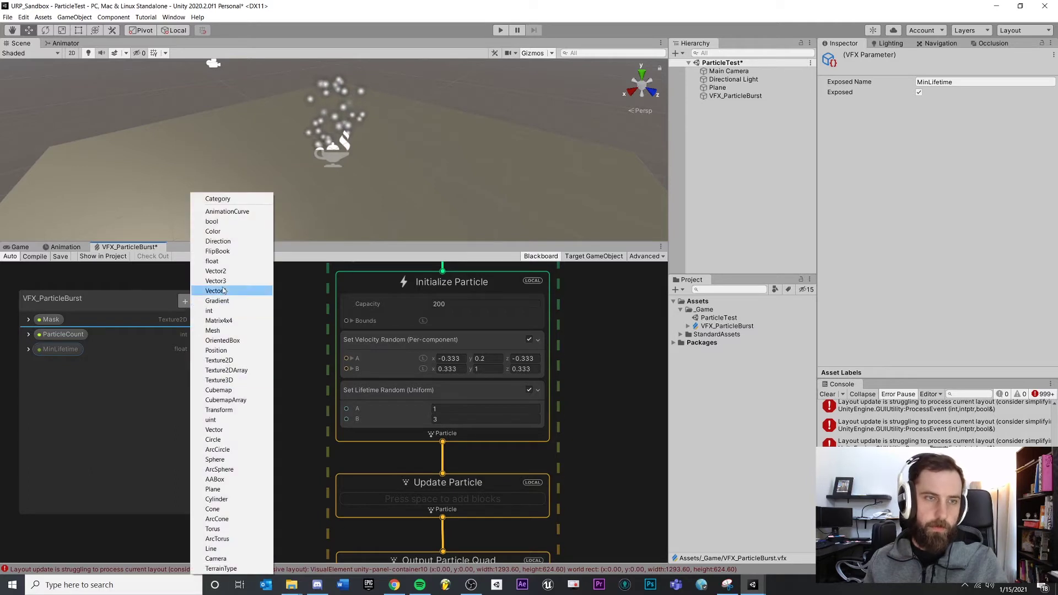
{"action": "left_click", "coordinate": [212, 261]}
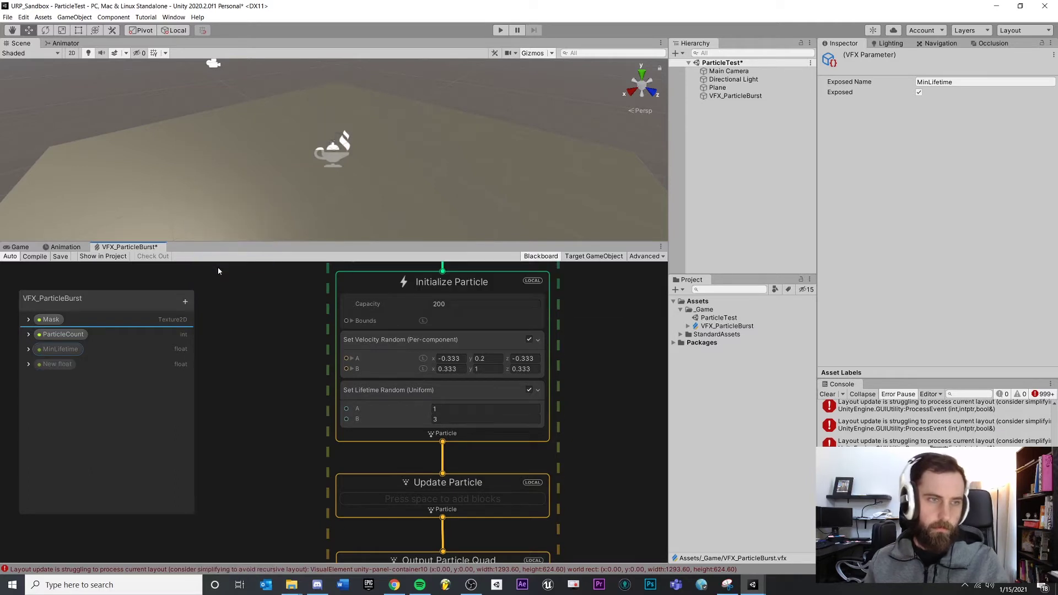
{"action": "right_click", "coordinate": [70, 365]}
{"action": "left_click", "coordinate": [131, 368]}
{"action": "type", "text": "MaxLifteimt"}
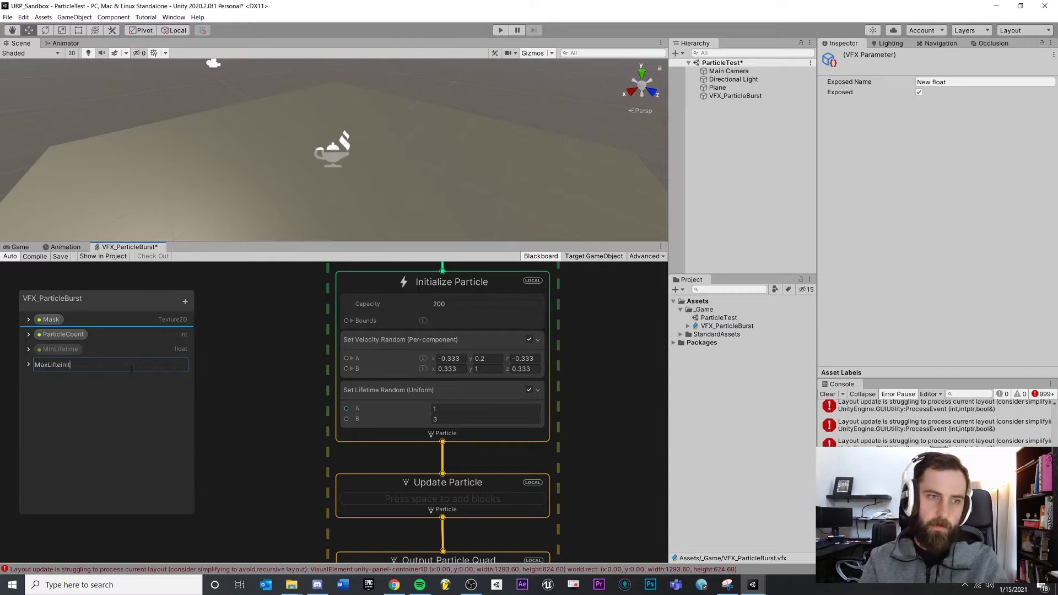
{"action": "key", "text": "BackSpace"}
{"action": "key", "text": "BackSpace"}
{"action": "key", "text": "BackSpace"}
{"action": "type", "text": "time"}
{"action": "key", "text": "Return"}
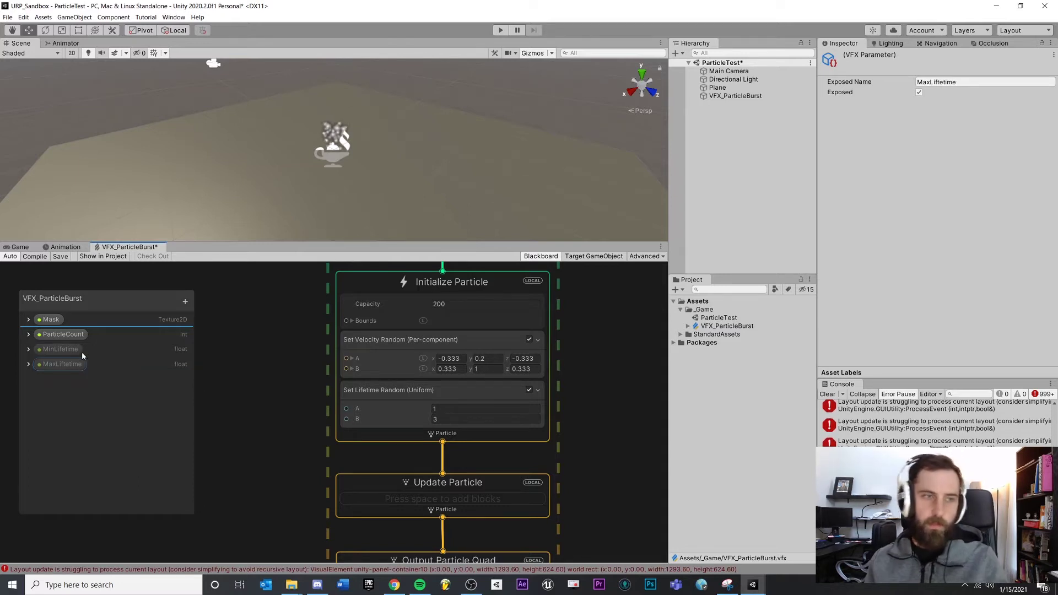
Step: Place MinLifetime and MaxLifetime nodes by Set Lifetime Random, edit their defaults, and save
{"action": "left_click_drag", "start_coordinate": [61, 349], "coordinate": [347, 409]}
{"action": "left_click_drag", "start_coordinate": [60, 364], "coordinate": [346, 419]}
{"action": "left_click", "coordinate": [28, 364]}
{"action": "left_click", "coordinate": [28, 349]}
{"action": "type", "text": "1"}
{"action": "left_click", "coordinate": [90, 427]}
{"action": "type", "text": "3"}
{"action": "left_click", "coordinate": [237, 362]}
{"action": "left_click", "coordinate": [60, 257]}
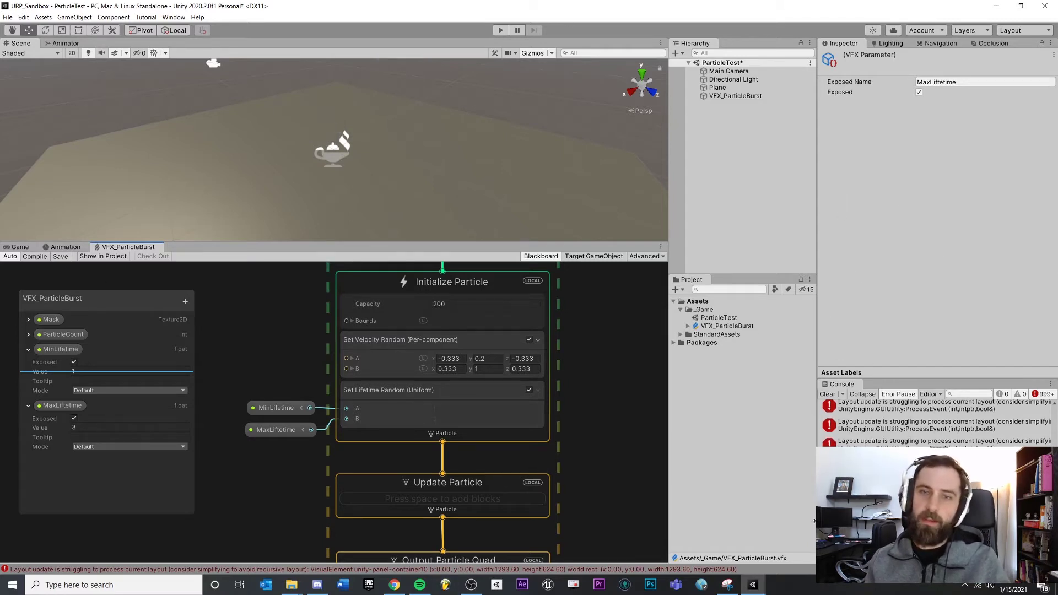
Step: Set MinLifetime to 0.5 and MaxLifetime to 1, then save the graph again
{"action": "left_click_drag", "start_coordinate": [290, 439], "coordinate": [294, 433]}
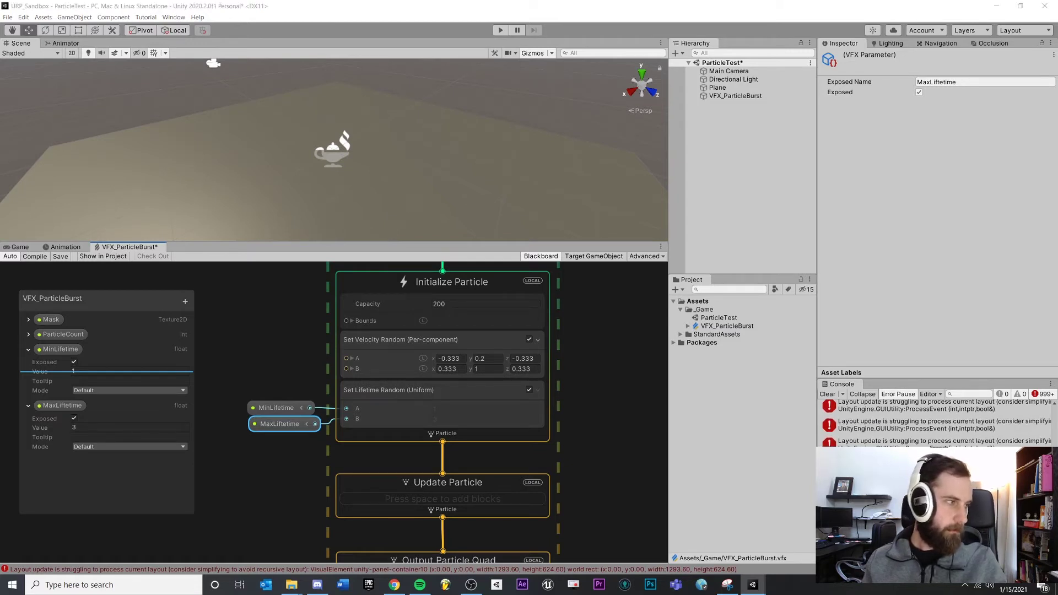
{"action": "left_click", "coordinate": [199, 410]}
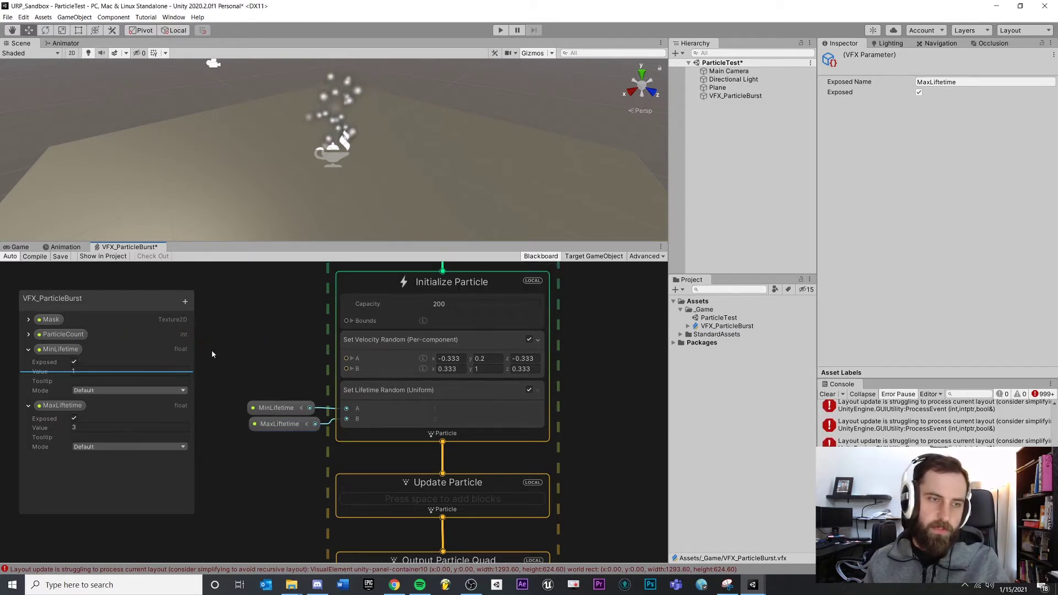
{"action": "left_click", "coordinate": [125, 372]}
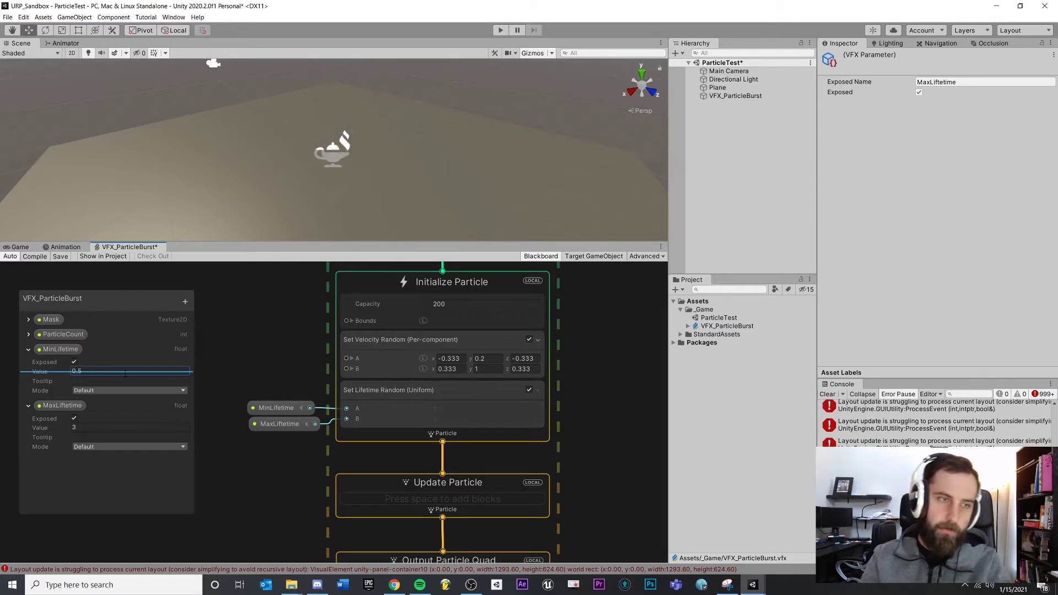
{"action": "left_click", "coordinate": [121, 427]}
{"action": "type", "text": "1"}
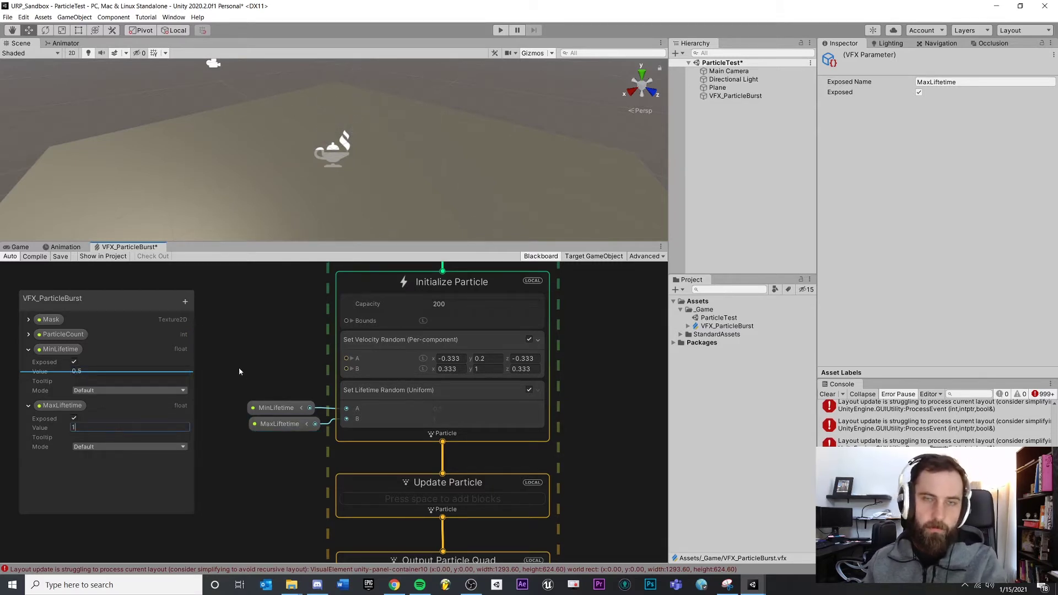
{"action": "left_click", "coordinate": [55, 258]}
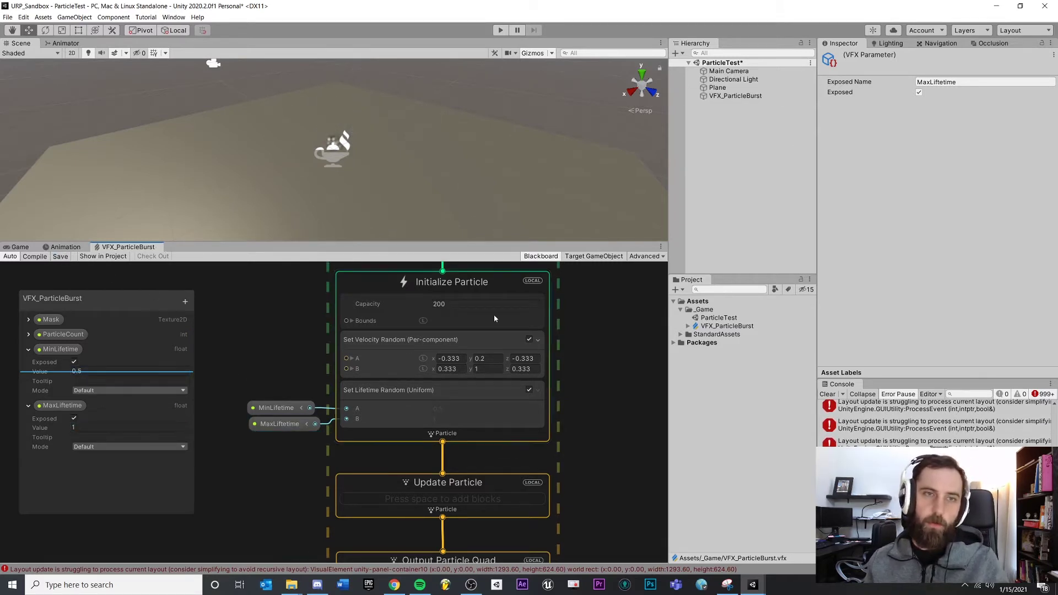
Step: Select VFX_ParticleBurst and replay its burst twice to preview the 0.5–1 lifetimes
{"action": "left_click", "coordinate": [723, 96]}
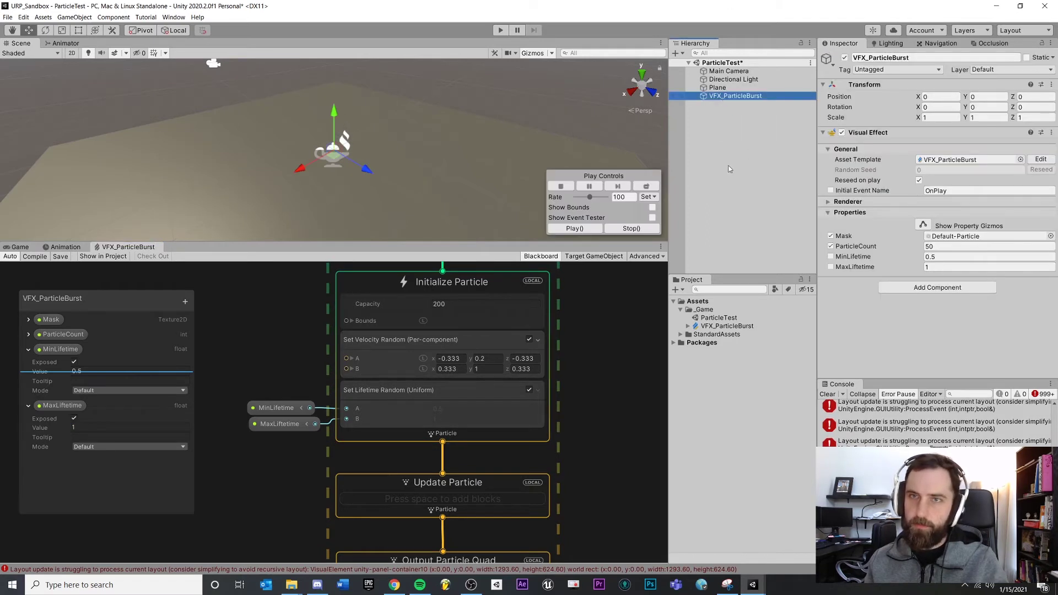
{"action": "left_click", "coordinate": [589, 229]}
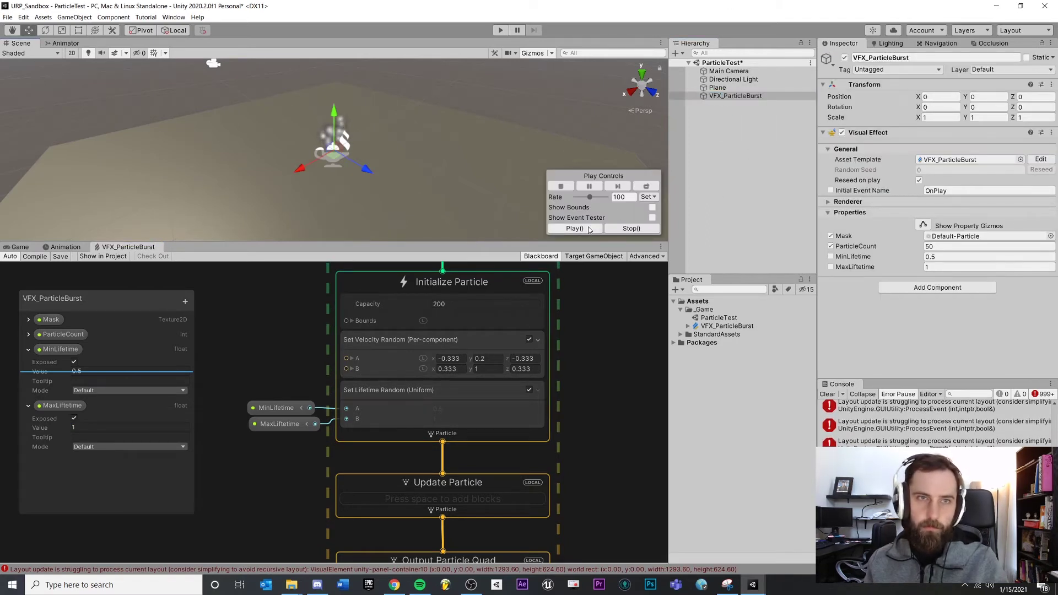
{"action": "left_click", "coordinate": [592, 230]}
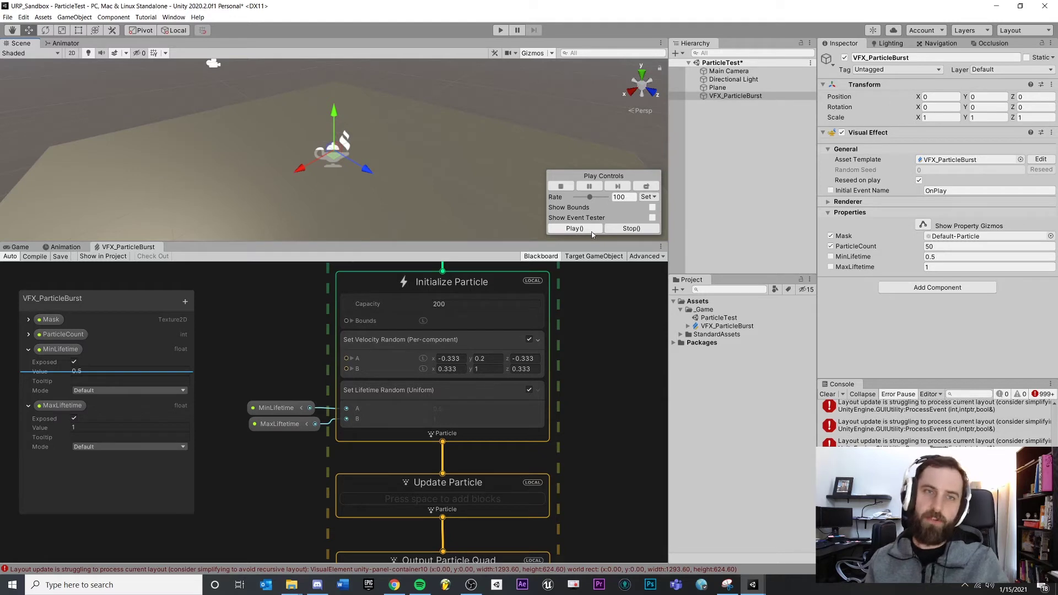
{"action": "left_click", "coordinate": [267, 372]}
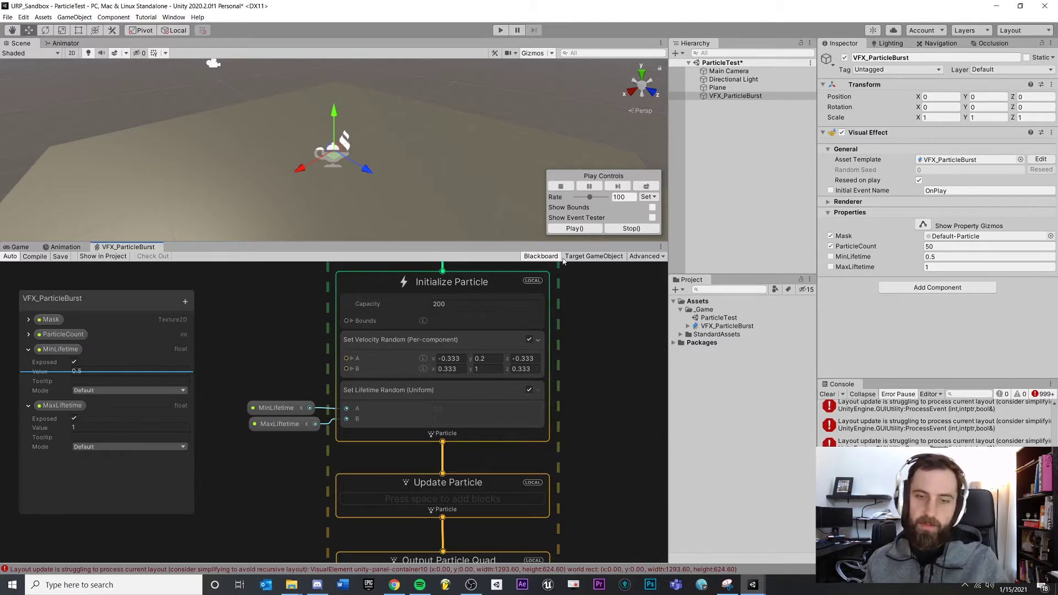
Step: Delete the Set Velocity Random block and move the lifetime nodes up beside Set Lifetime Random
{"action": "left_click", "coordinate": [399, 344]}
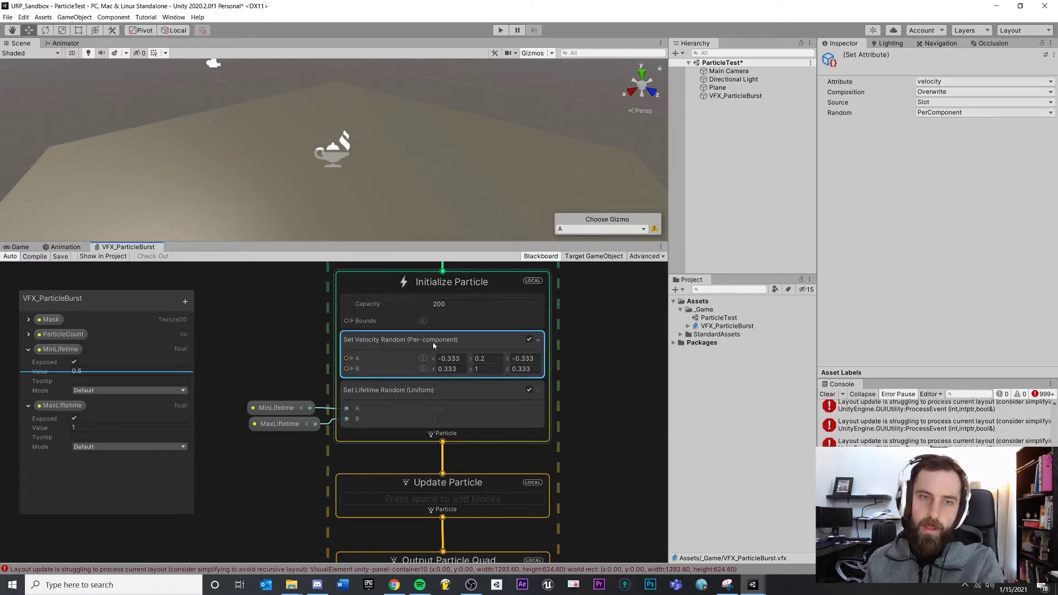
{"action": "key", "text": "Delete"}
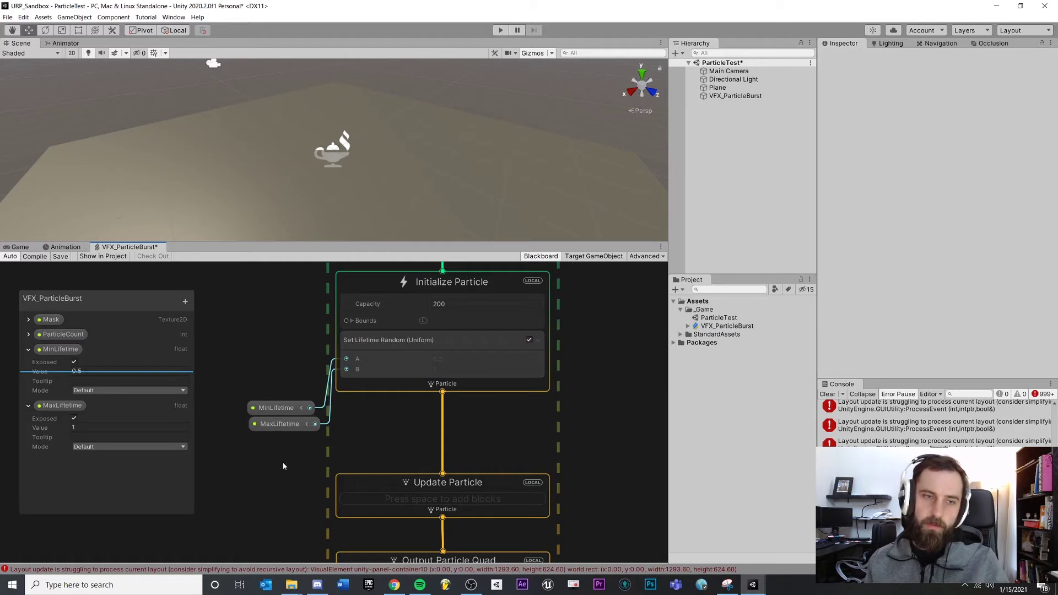
{"action": "left_click_drag", "start_coordinate": [281, 467], "coordinate": [293, 353]}
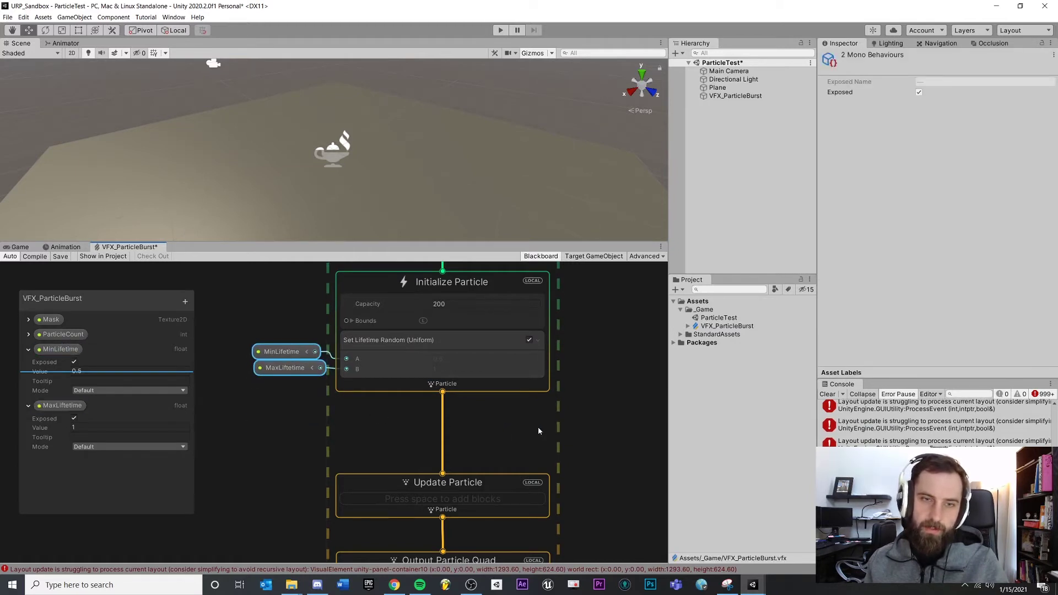
{"action": "left_click", "coordinate": [477, 373]}
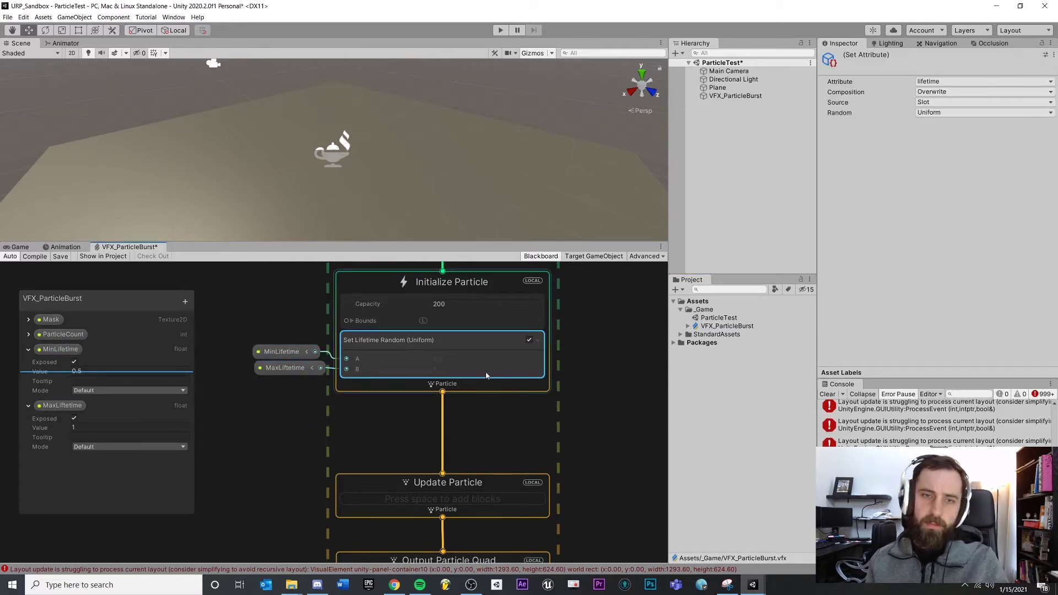
Step: Add an Add Velocity from Direction & Speed (Random Direction) block to Initialize Particle
{"action": "key", "text": "space"}
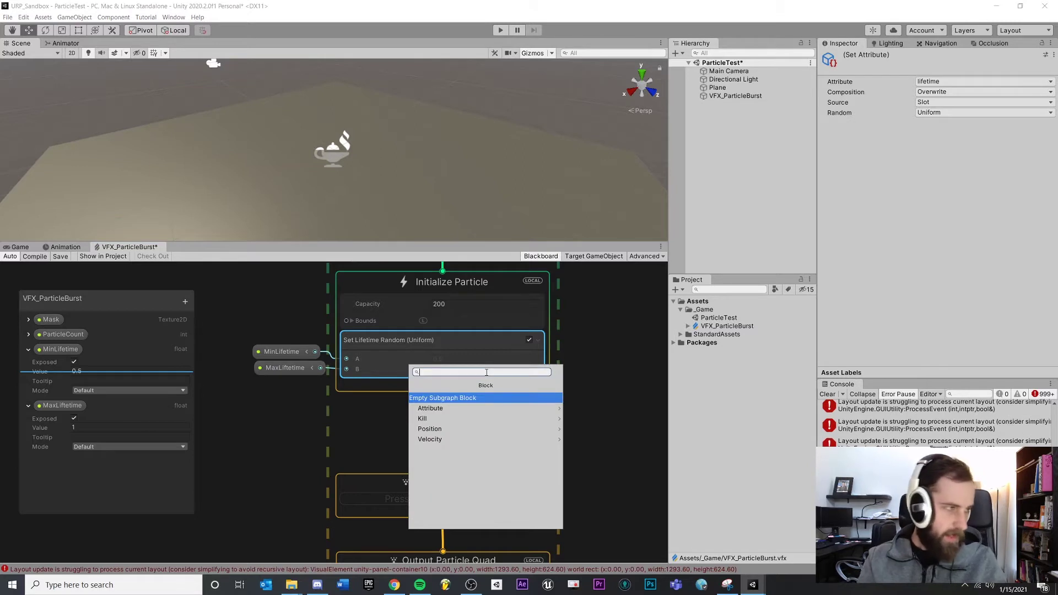
{"action": "type", "text": "Vel"}
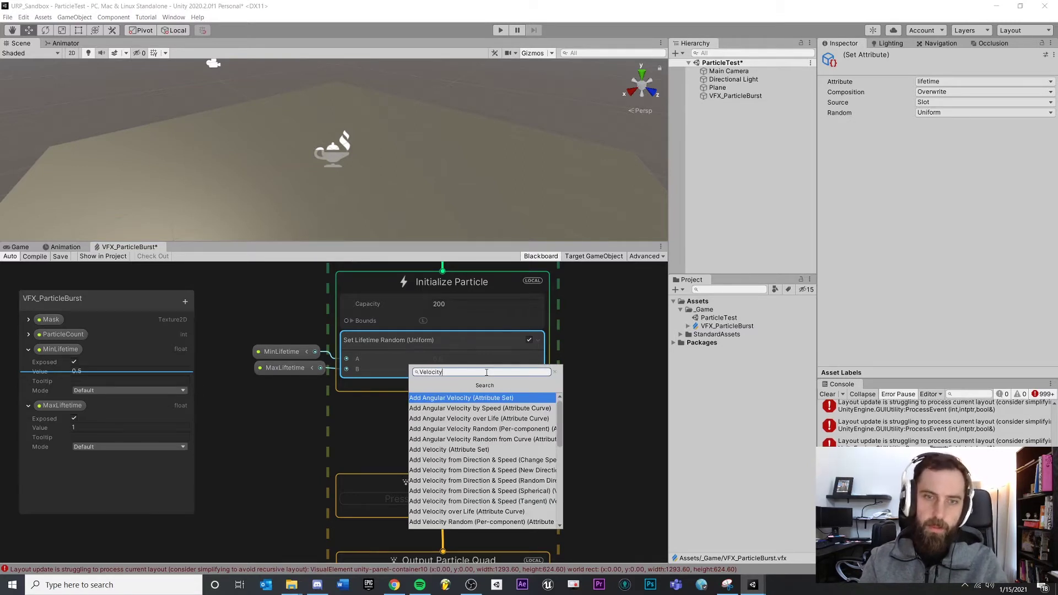
{"action": "type", "text": "ocit"}
{"action": "key", "text": "BackSpace"}
{"action": "key", "text": "BackSpace"}
{"action": "key", "text": "BackSpace"}
{"action": "key", "text": "BackSpace"}
{"action": "key", "text": "BackSpace"}
{"action": "key", "text": "BackSpace"}
{"action": "key", "text": "BackSpace"}
{"action": "type", "text": "Add Vel"}
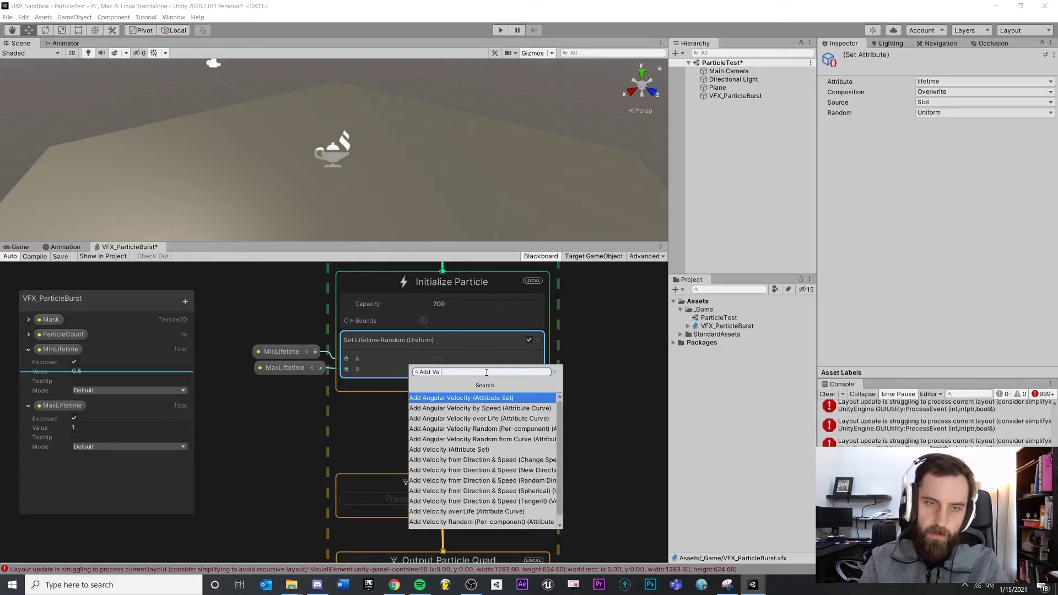
{"action": "type", "text": "ocity from Dir"}
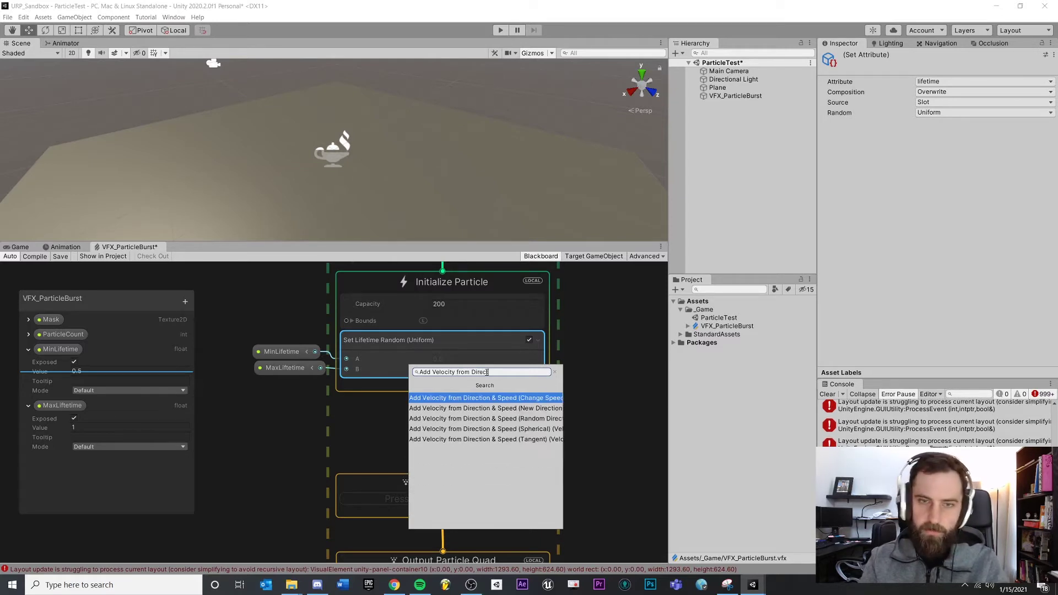
{"action": "type", "text": "ect"}
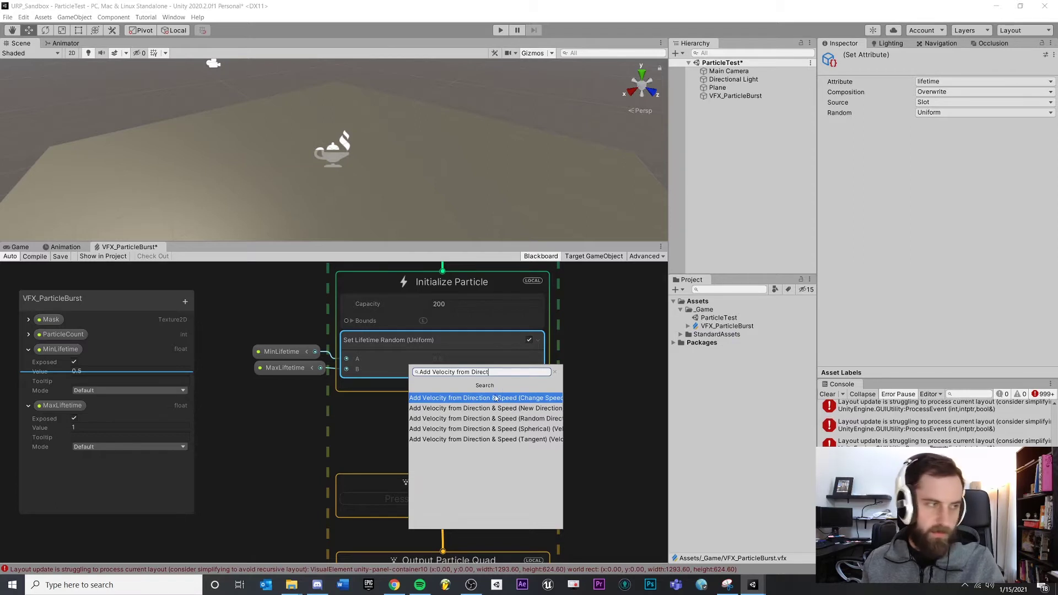
{"action": "left_click", "coordinate": [517, 419]}
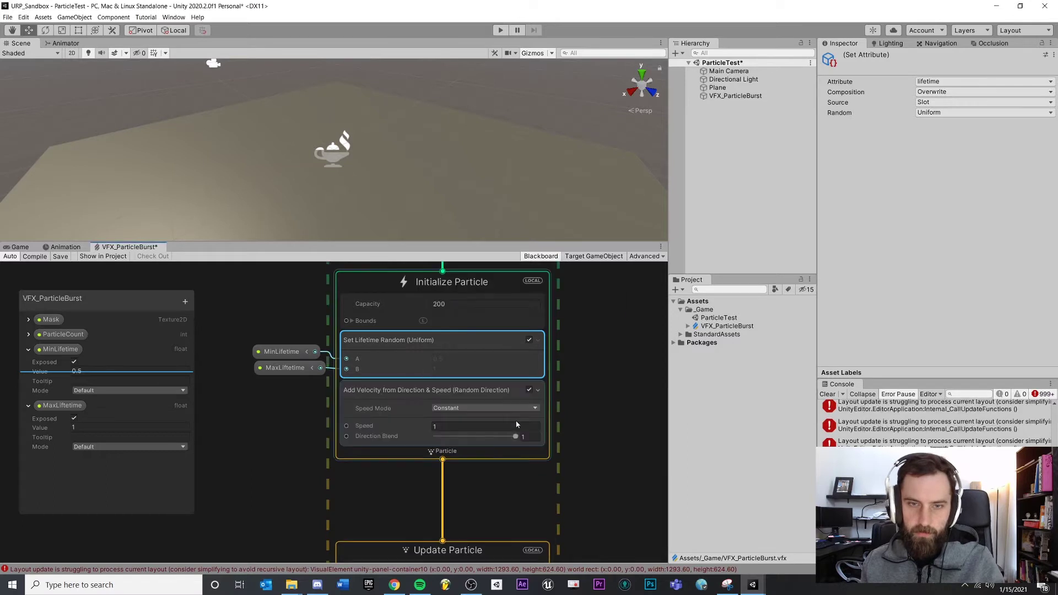
Step: Review the Add Velocity and Set Lifetime Random block options, leaving composition Add and lifetime Uniform
{"action": "left_click", "coordinate": [476, 397]}
{"action": "left_click", "coordinate": [458, 339]}
{"action": "left_click", "coordinate": [468, 400]}
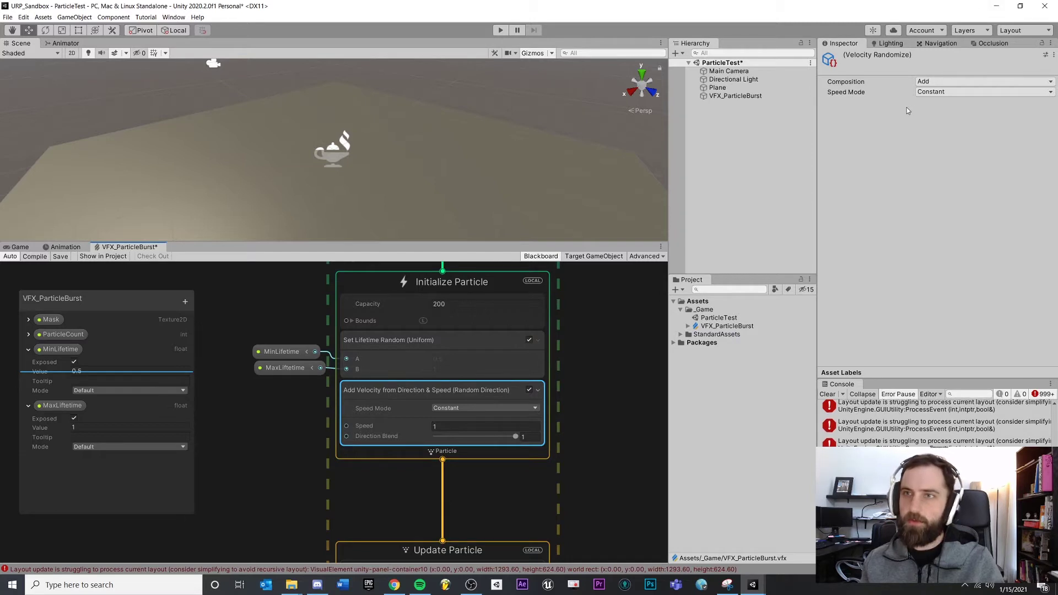
{"action": "left_click", "coordinate": [956, 93]}
{"action": "left_click", "coordinate": [941, 81]}
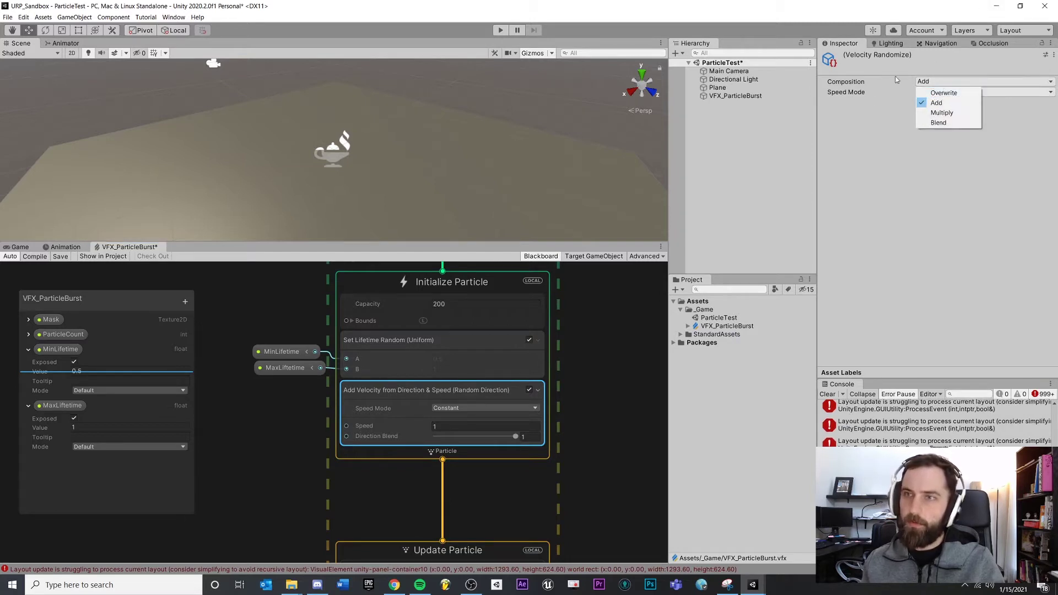
{"action": "left_click", "coordinate": [524, 313]}
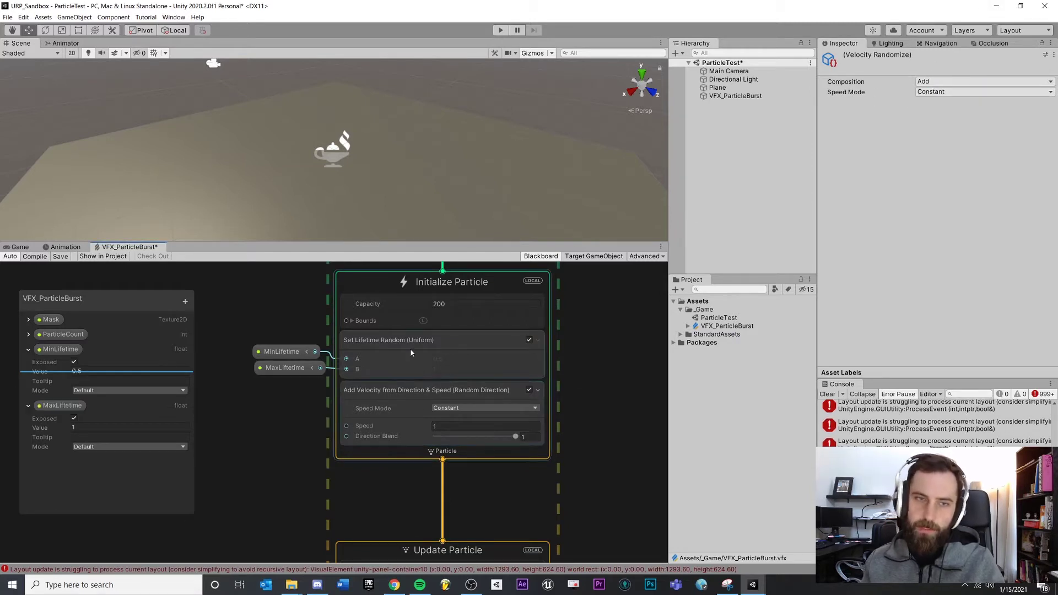
{"action": "left_click", "coordinate": [429, 342]}
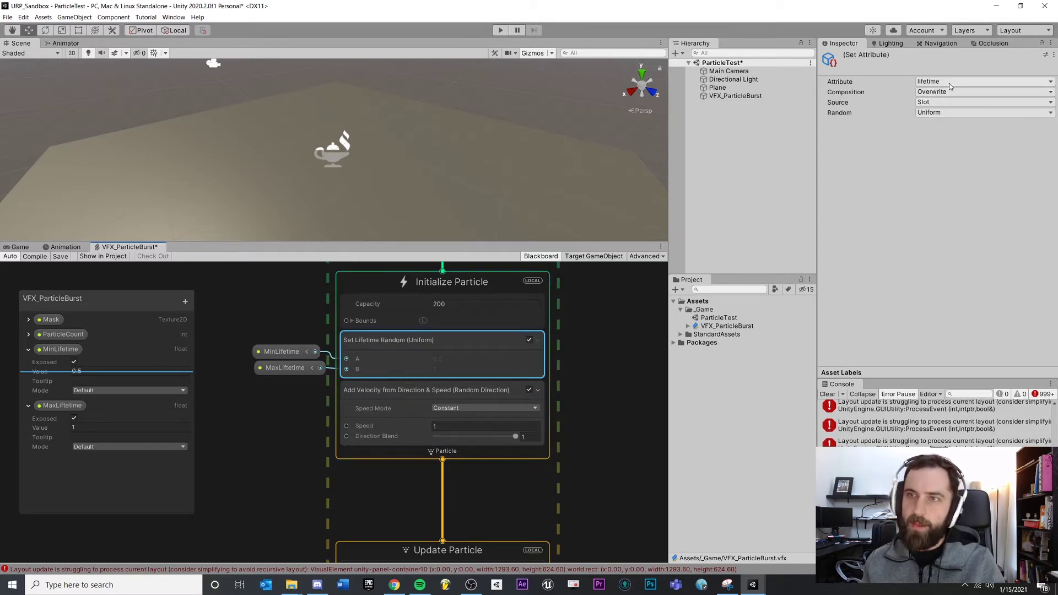
{"action": "left_click", "coordinate": [938, 114]}
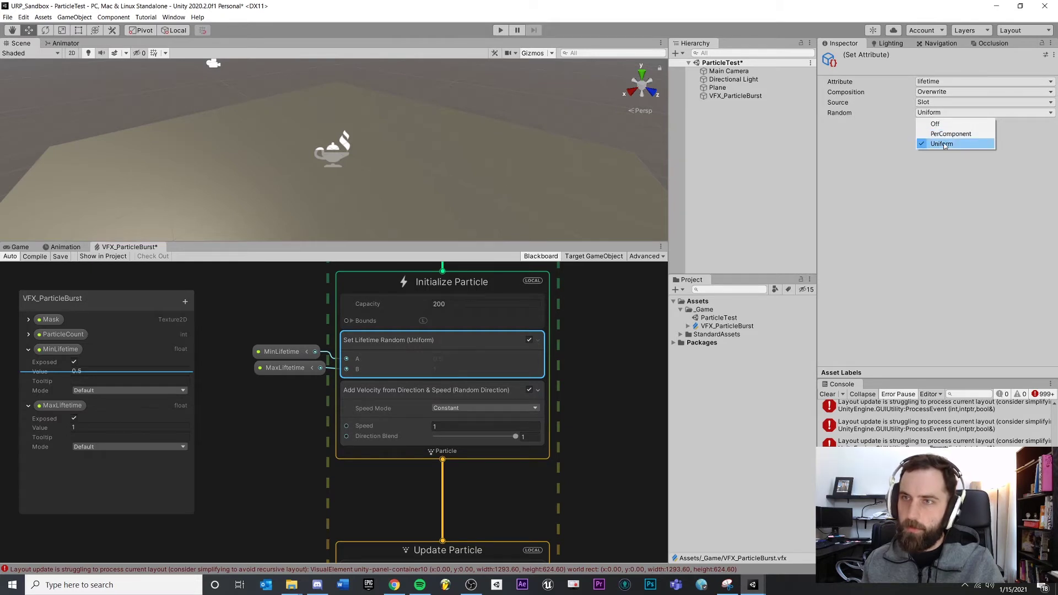
{"action": "left_click", "coordinate": [595, 405]}
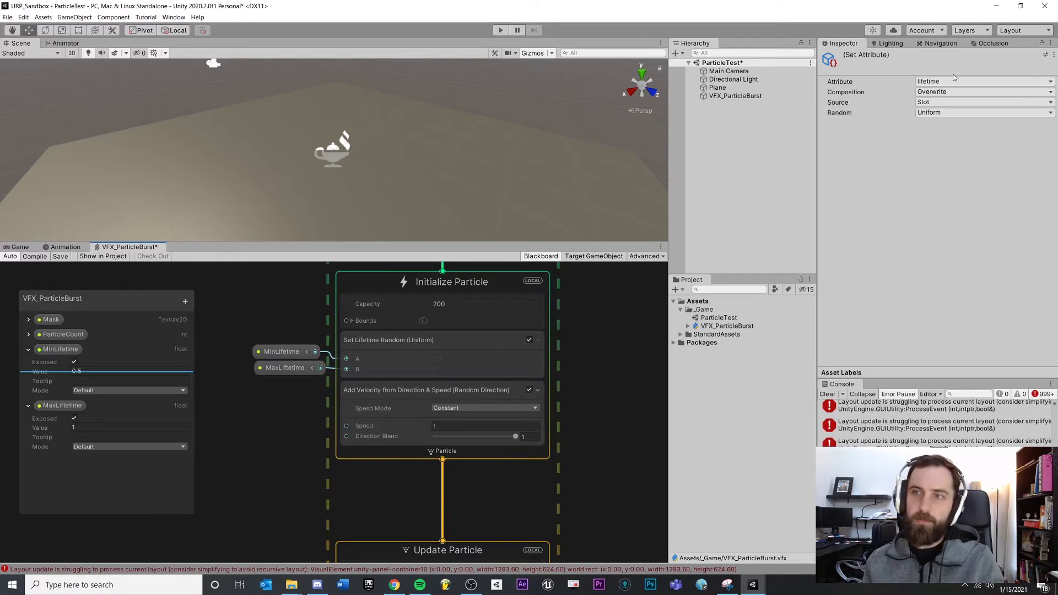
Step: Switch the Add Velocity block's Speed Mode from Constant to Random, giving Min and Max Speed 1
{"action": "left_click", "coordinate": [513, 399]}
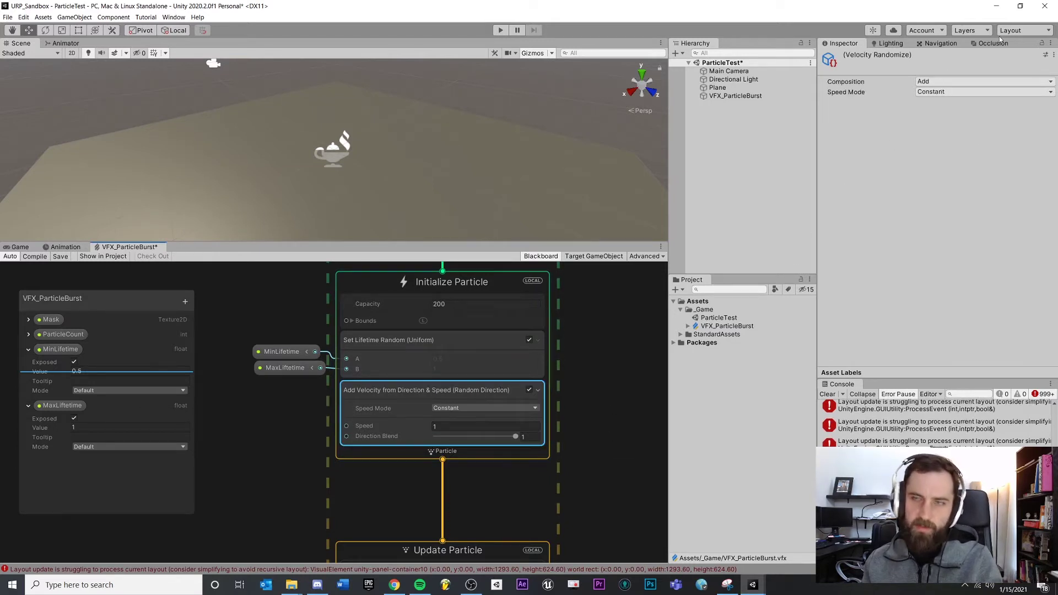
{"action": "left_click", "coordinate": [948, 94]}
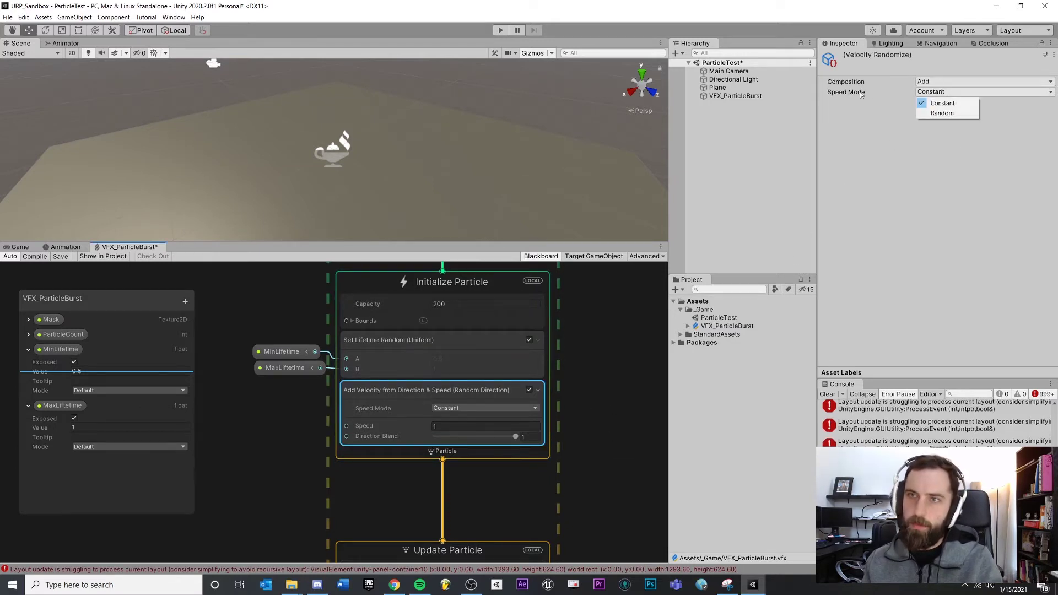
{"action": "left_click", "coordinate": [579, 388]}
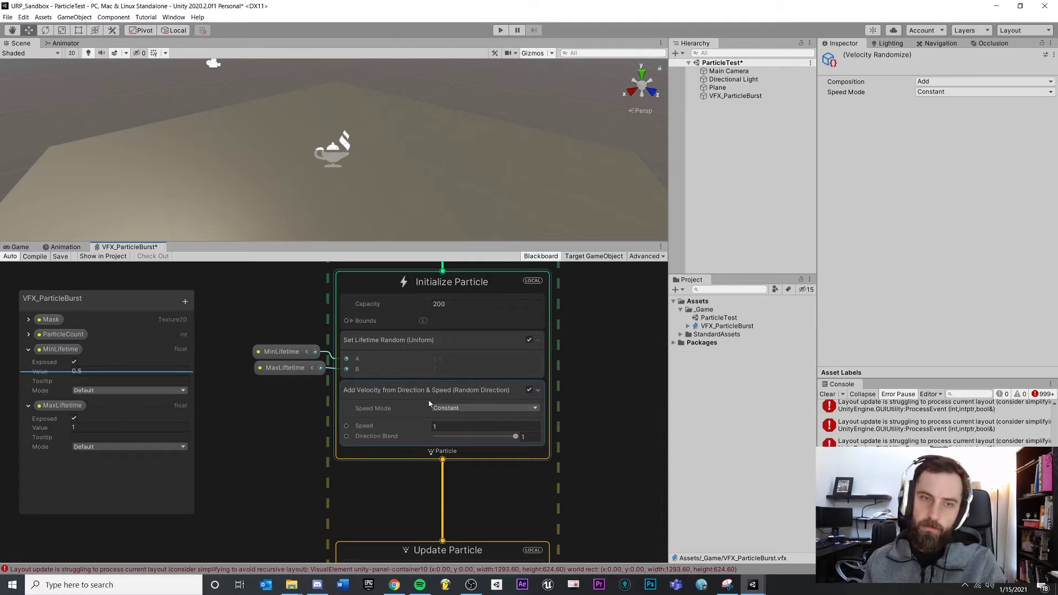
{"action": "left_click", "coordinate": [369, 393]}
{"action": "left_click", "coordinate": [342, 449]}
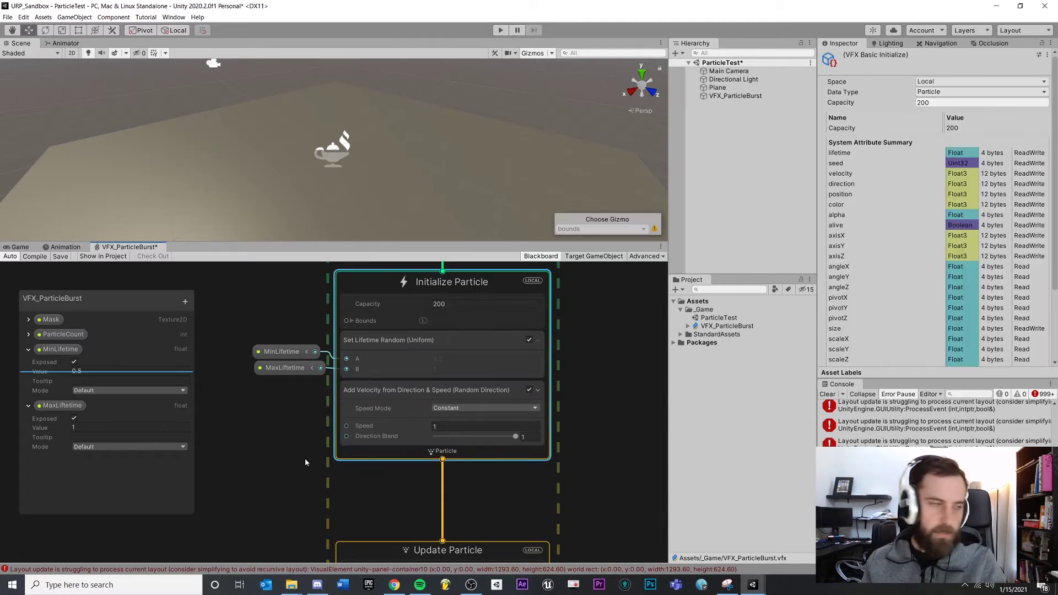
{"action": "left_click", "coordinate": [303, 421]}
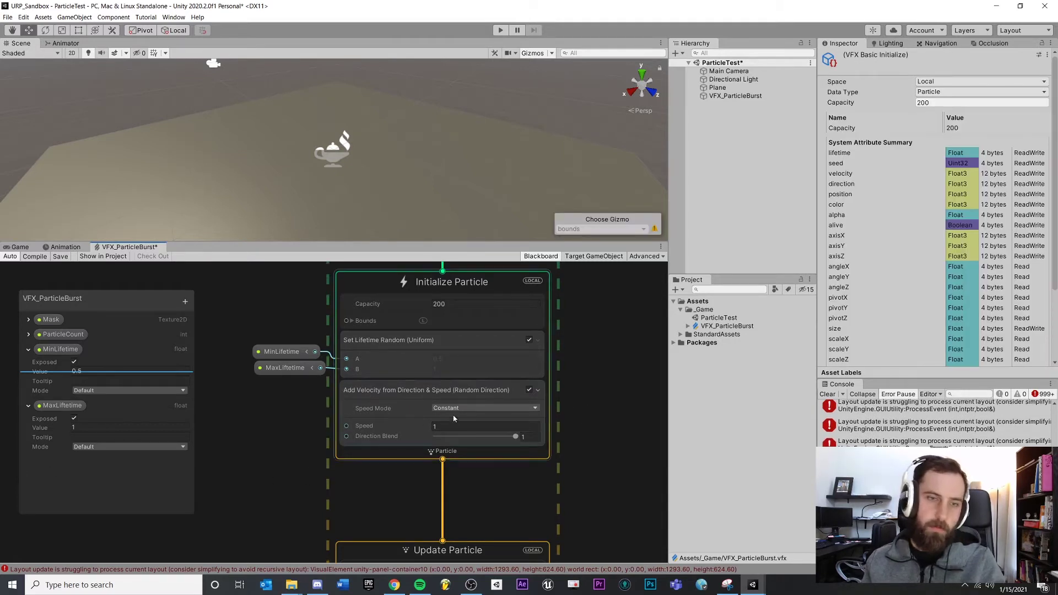
{"action": "left_click", "coordinate": [432, 395]}
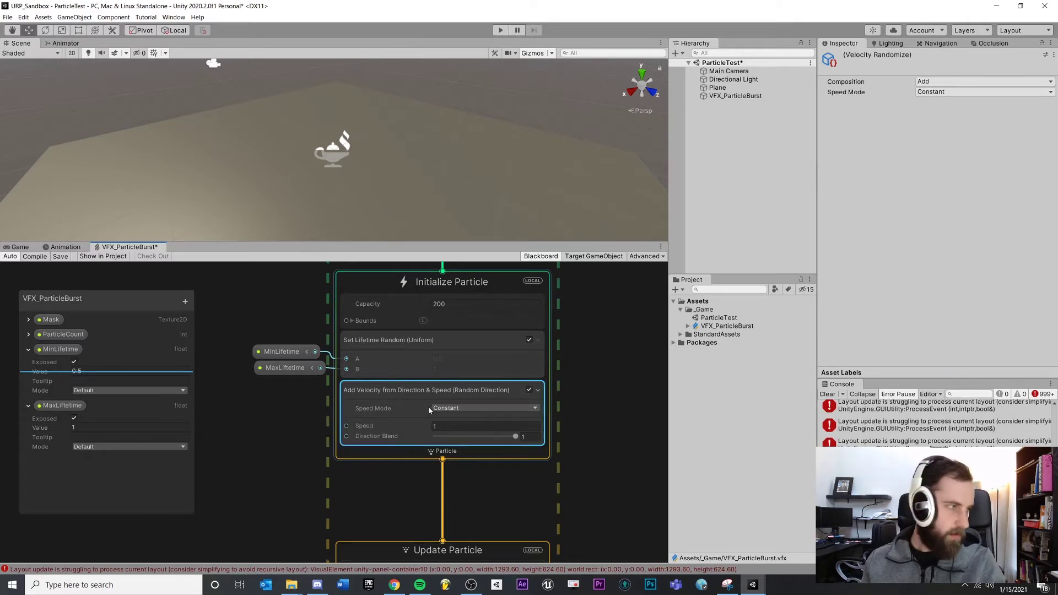
{"action": "left_click", "coordinate": [460, 409]}
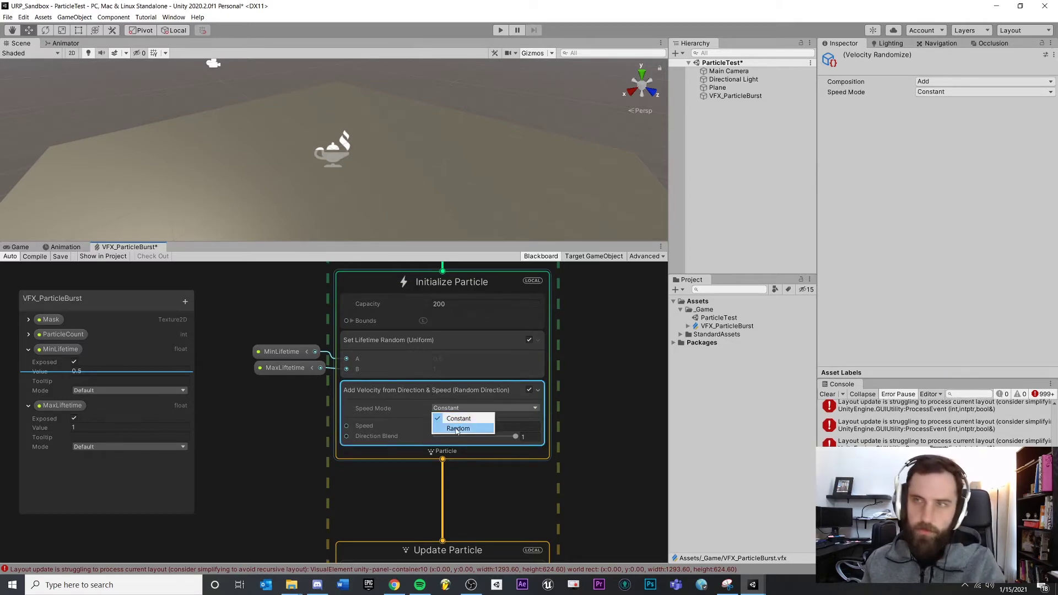
{"action": "left_click", "coordinate": [457, 429]}
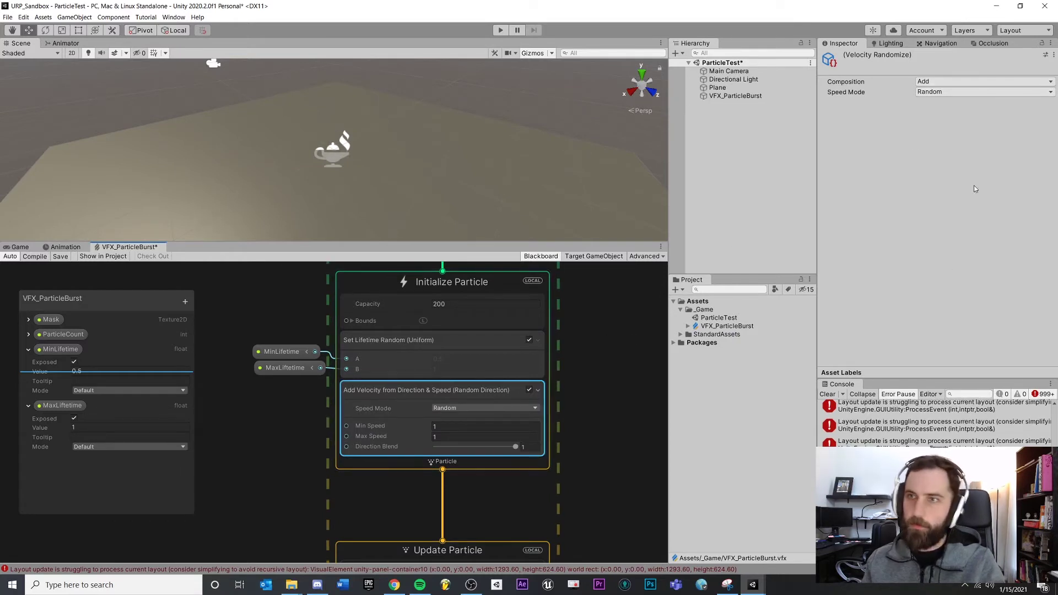
{"action": "scroll", "coordinate": [573, 439], "scroll_direction": "down", "scroll_amount": 3}
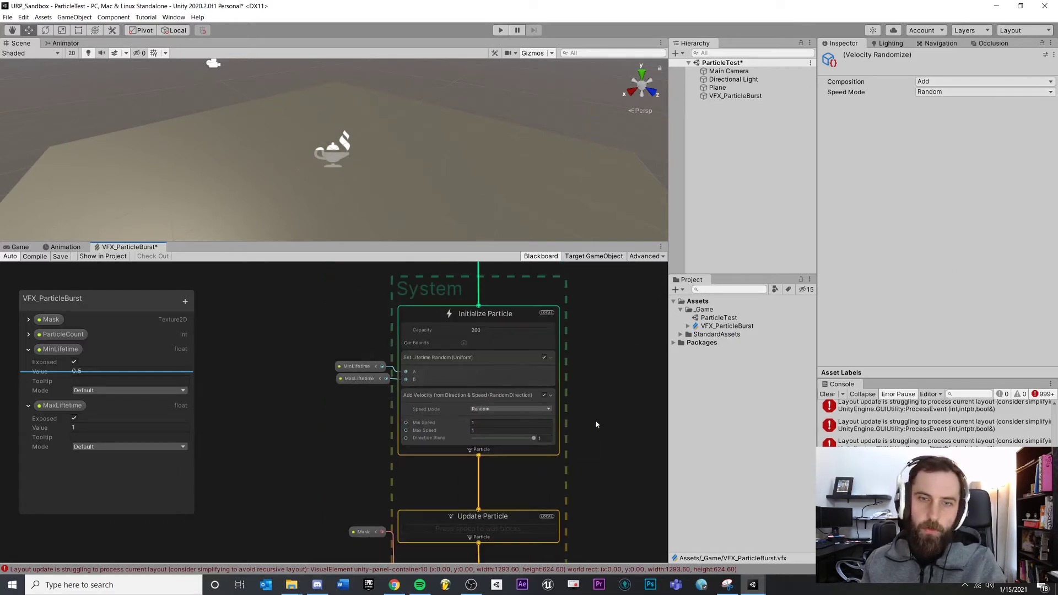
{"action": "scroll", "coordinate": [597, 423], "scroll_direction": "up", "scroll_amount": 5}
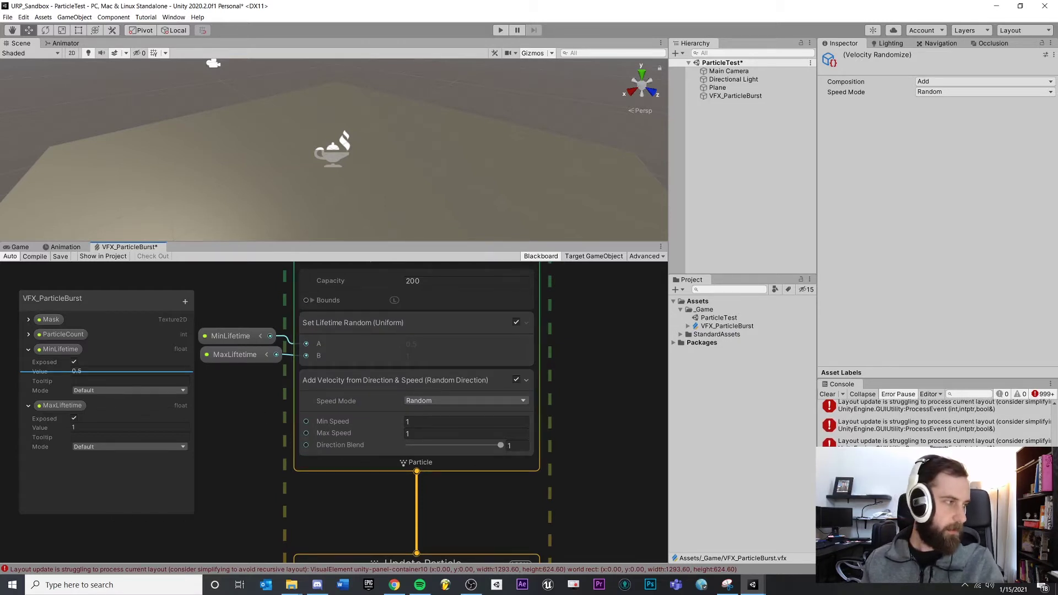
Step: Collapse the lifetime parameters and add a Blackboard float parameter named MinSpeed
{"action": "middle_click_drag", "start_coordinate": [243, 416], "coordinate": [304, 363]}
{"action": "left_click", "coordinate": [28, 349]}
{"action": "left_click", "coordinate": [28, 364]}
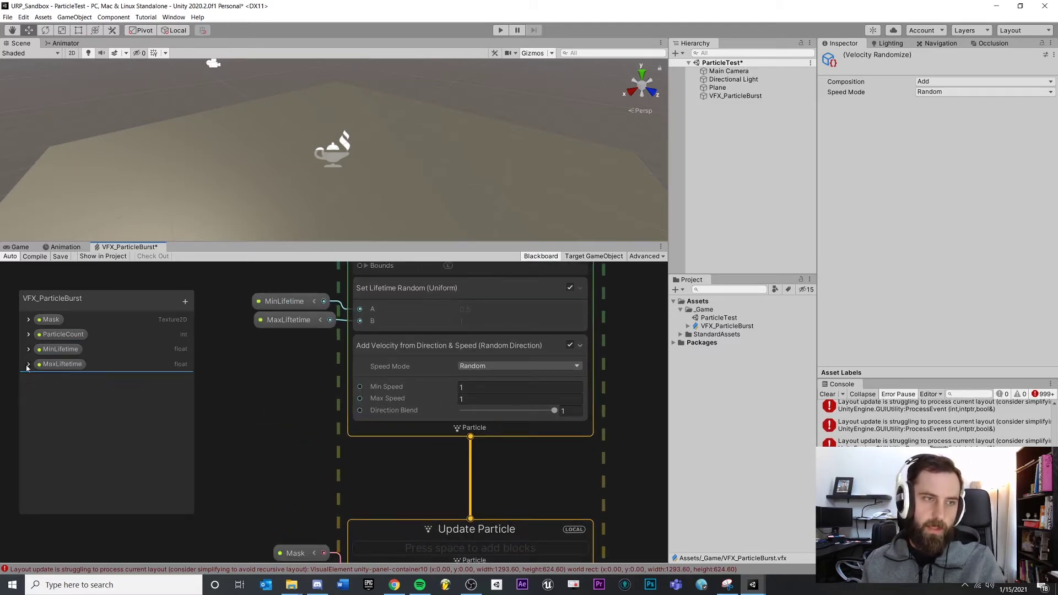
{"action": "left_click", "coordinate": [186, 302]}
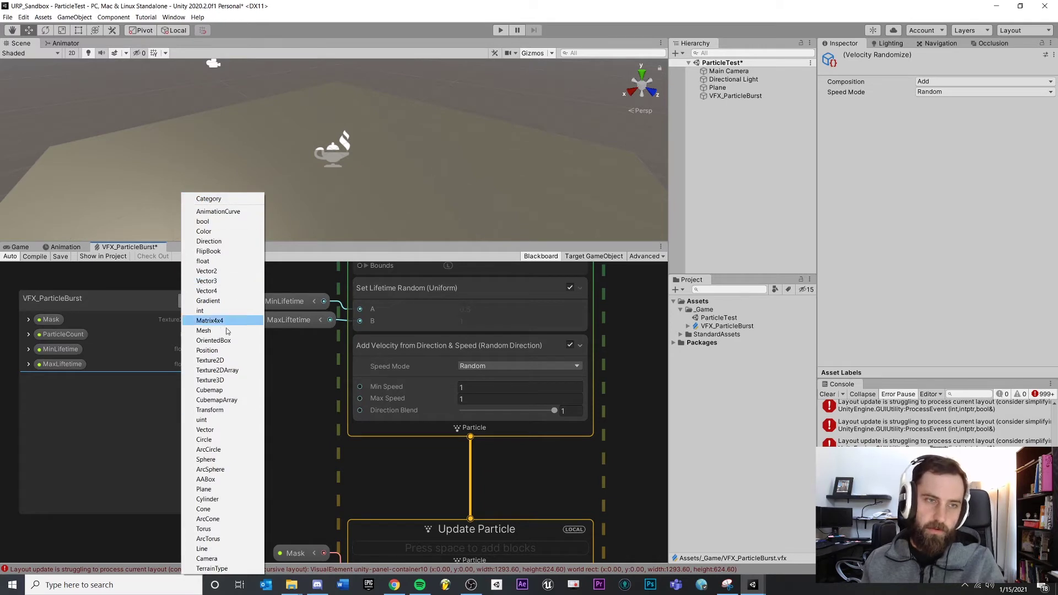
{"action": "left_click", "coordinate": [219, 259]}
{"action": "right_click", "coordinate": [74, 381]}
{"action": "left_click", "coordinate": [87, 388]}
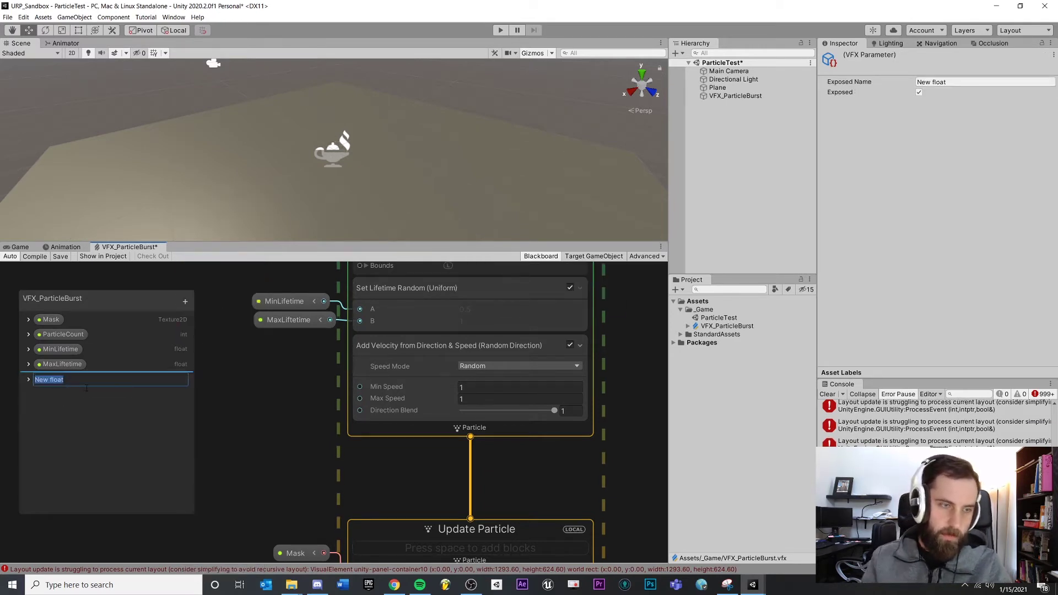
{"action": "type", "text": "MinSpeed"}
{"action": "key", "text": "Return"}
Step: Add a second float parameter named MaxSpeed
{"action": "left_click", "coordinate": [185, 302]}
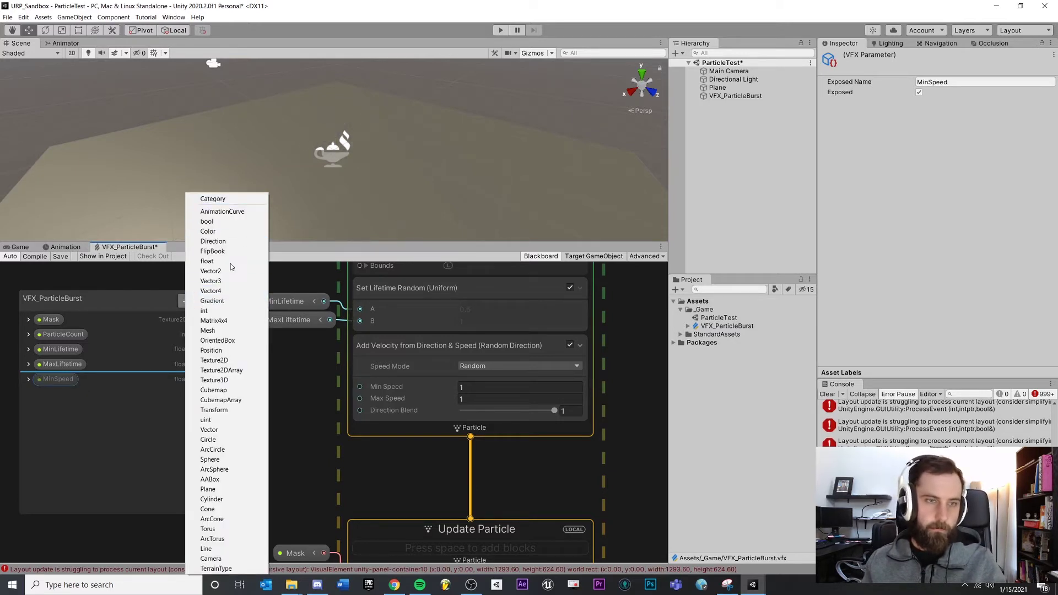
{"action": "left_click", "coordinate": [207, 261]}
{"action": "right_click", "coordinate": [56, 396]}
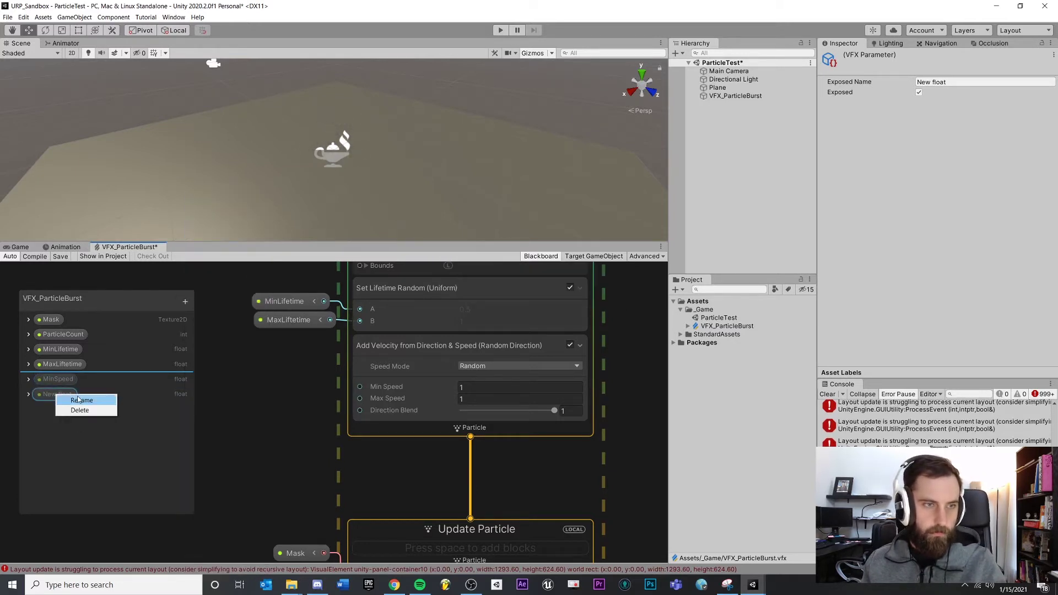
{"action": "left_click", "coordinate": [81, 401]}
{"action": "type", "text": "MaxS"}
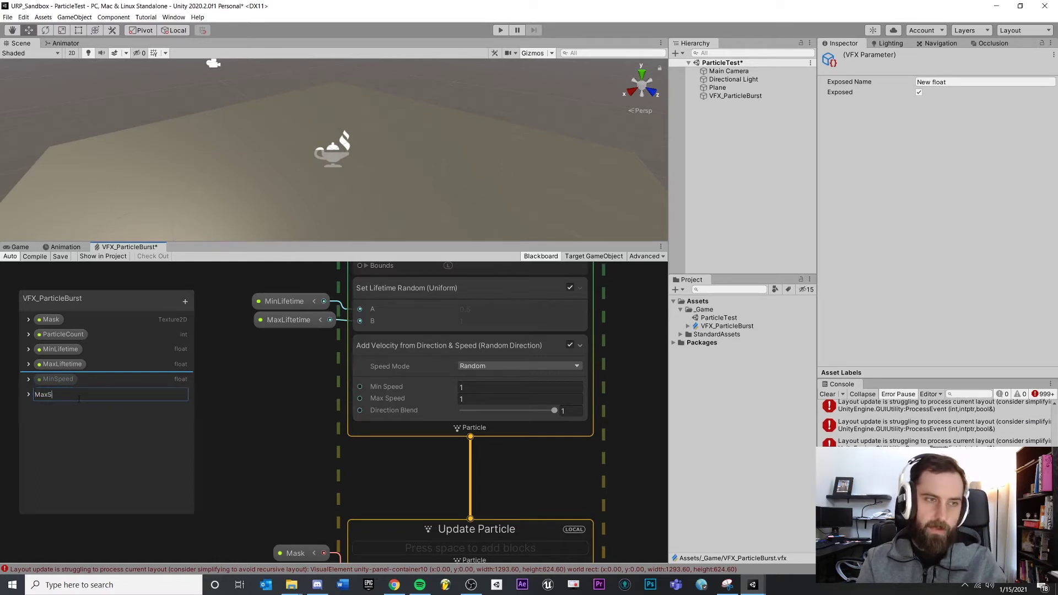
{"action": "type", "text": "peed"}
{"action": "key", "text": "Return"}
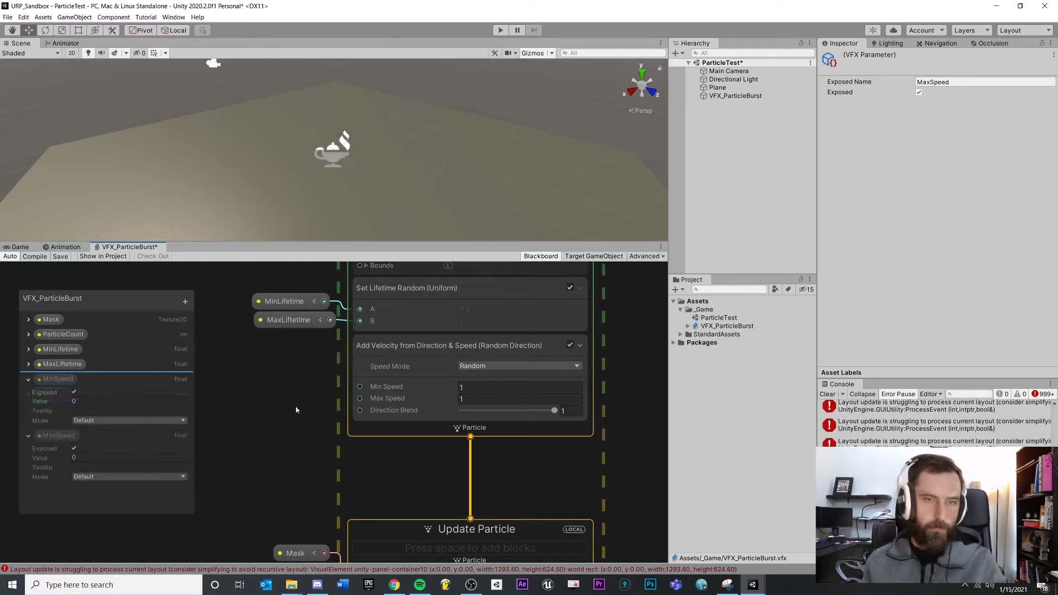
Step: Set both the MinSpeed and MaxSpeed default values to 1
{"action": "left_click", "coordinate": [89, 402]}
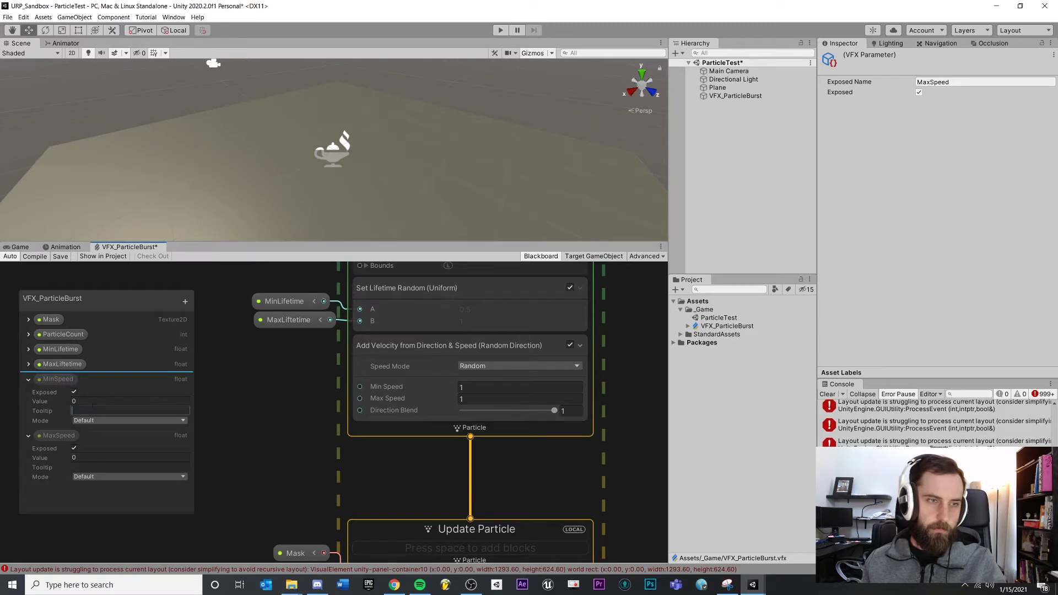
{"action": "type", "text": "1"}
{"action": "left_click", "coordinate": [88, 459]}
{"action": "type", "text": "1"}
{"action": "key", "text": "Return"}
Step: Place MinSpeed and MaxSpeed nodes in the graph and wire them into Add Velocity's Min/Max Speed
{"action": "left_click_drag", "start_coordinate": [58, 379], "coordinate": [270, 387]}
{"action": "left_click_drag", "start_coordinate": [58, 435], "coordinate": [360, 388]}
{"action": "left_click_drag", "start_coordinate": [300, 405], "coordinate": [360, 399]}
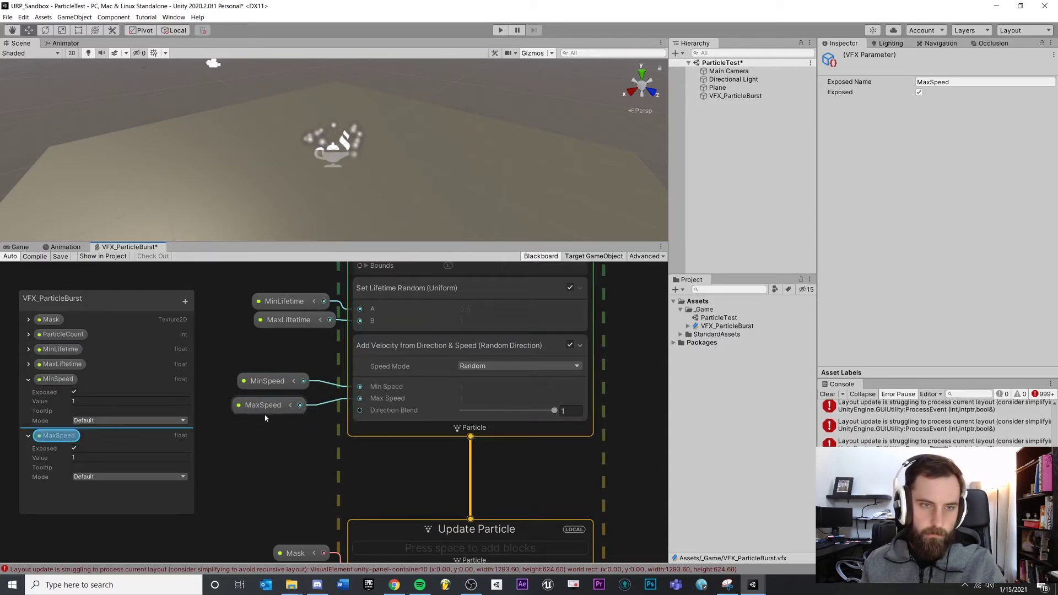
{"action": "left_click_drag", "start_coordinate": [265, 405], "coordinate": [287, 380]}
{"action": "left_click", "coordinate": [278, 440]}
{"action": "middle_click_drag", "start_coordinate": [278, 440], "coordinate": [284, 481]}
{"action": "scroll", "coordinate": [284, 481], "scroll_direction": "down", "scroll_amount": 1}
{"action": "left_click", "coordinate": [278, 436]}
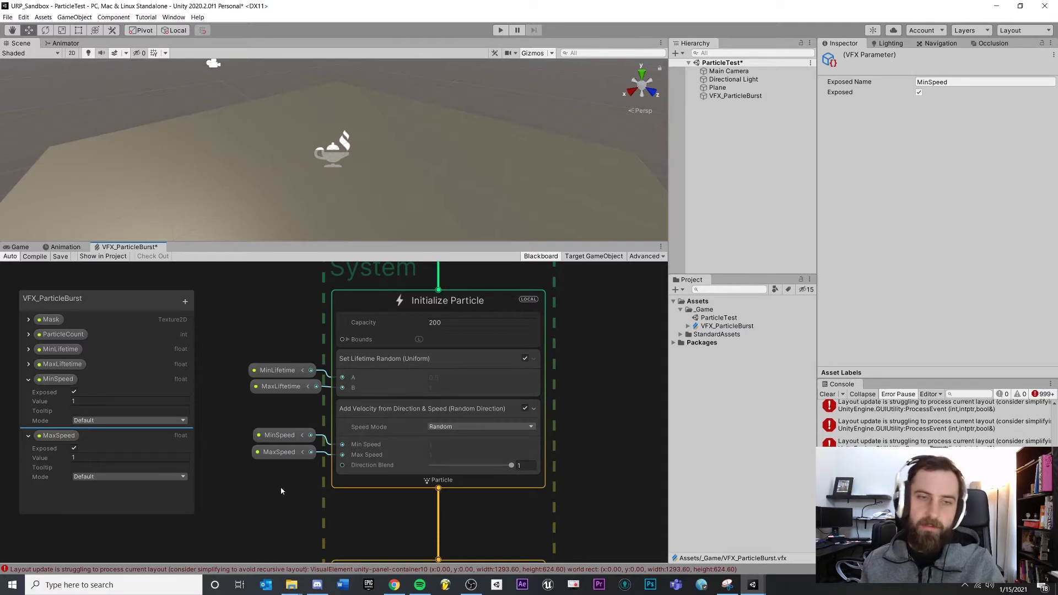
Step: Select VFX_ParticleBurst and fire the burst several times to preview the speed
{"action": "left_click", "coordinate": [735, 95]}
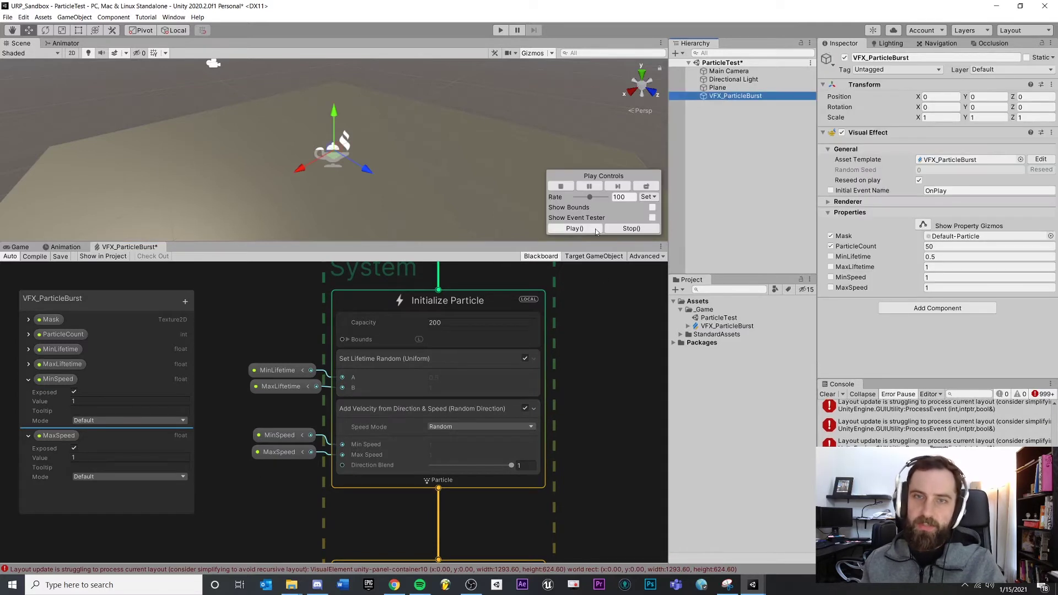
{"action": "left_click", "coordinate": [590, 229]}
{"action": "left_click", "coordinate": [580, 228]}
{"action": "left_click", "coordinate": [580, 228]}
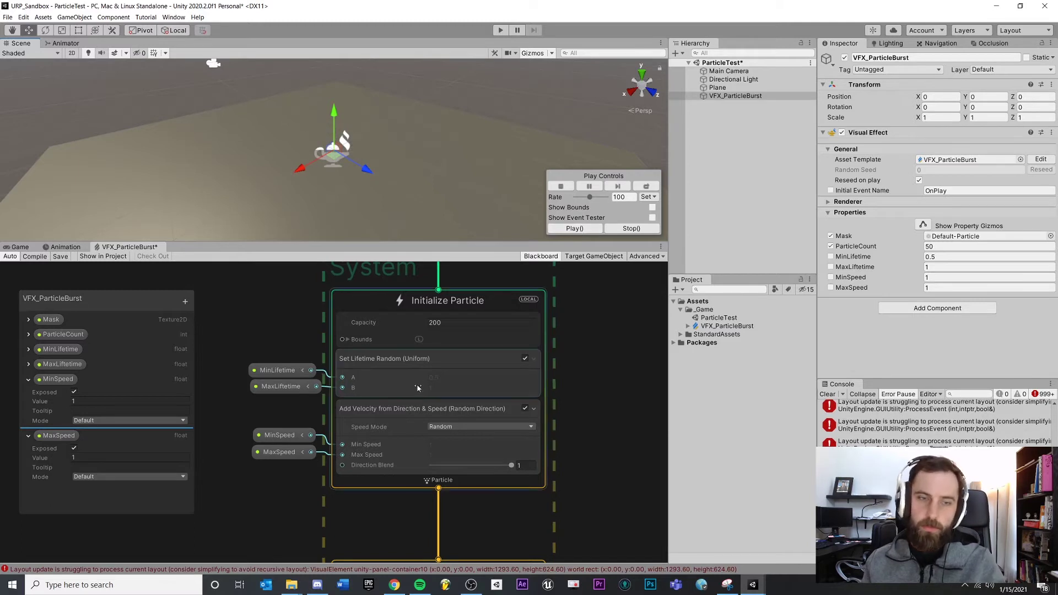
{"action": "middle_click_drag", "start_coordinate": [266, 477], "coordinate": [286, 423]}
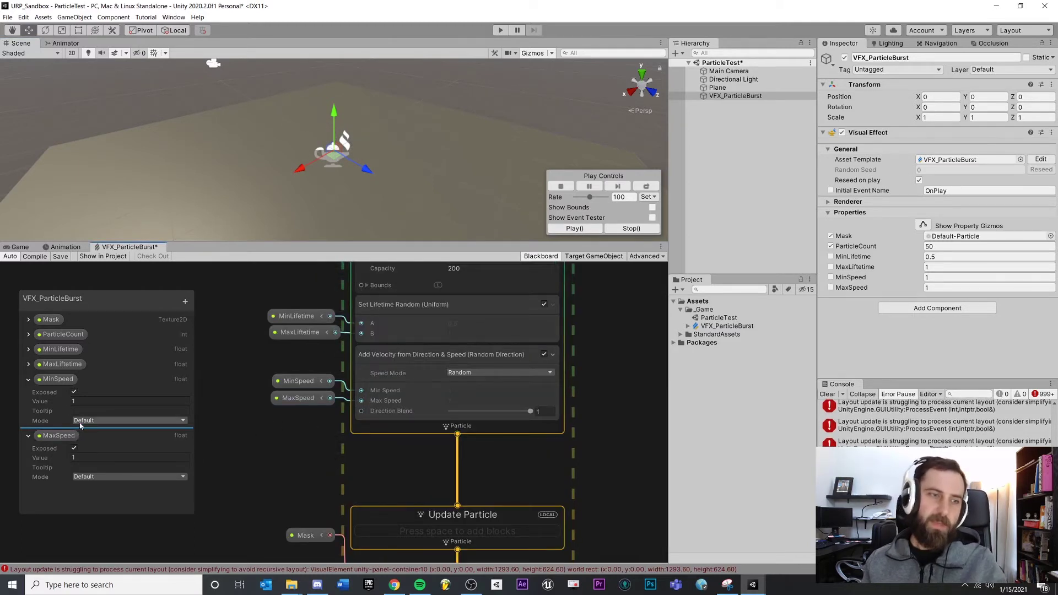
Step: Raise the MinSpeed and MaxSpeed defaults and replay the burst to check the faster particles
{"action": "left_click", "coordinate": [88, 404]}
{"action": "type", "text": "4"}
{"action": "left_click", "coordinate": [87, 457]}
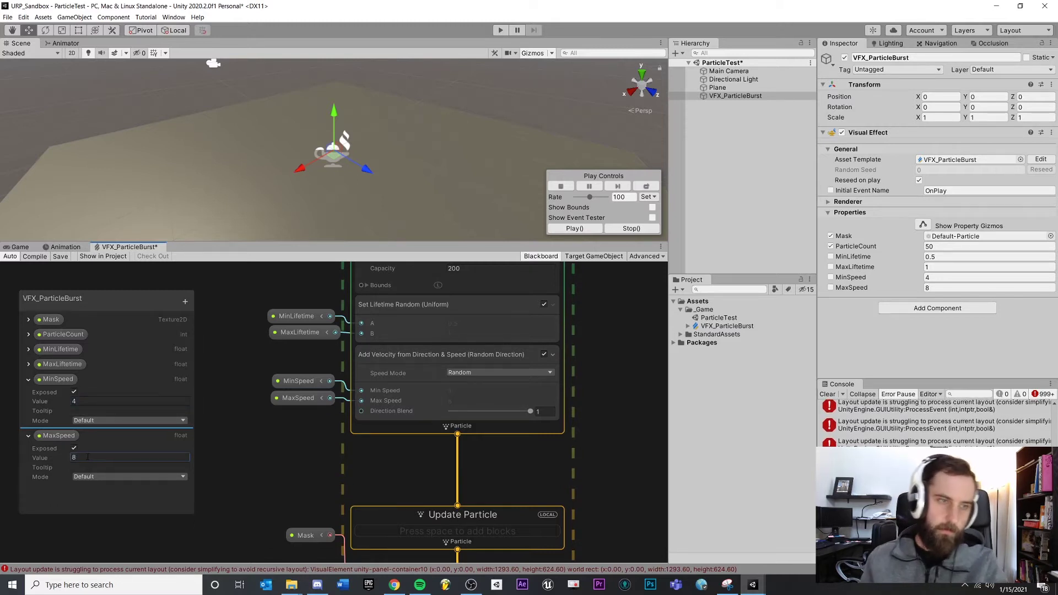
{"action": "left_click", "coordinate": [575, 229]}
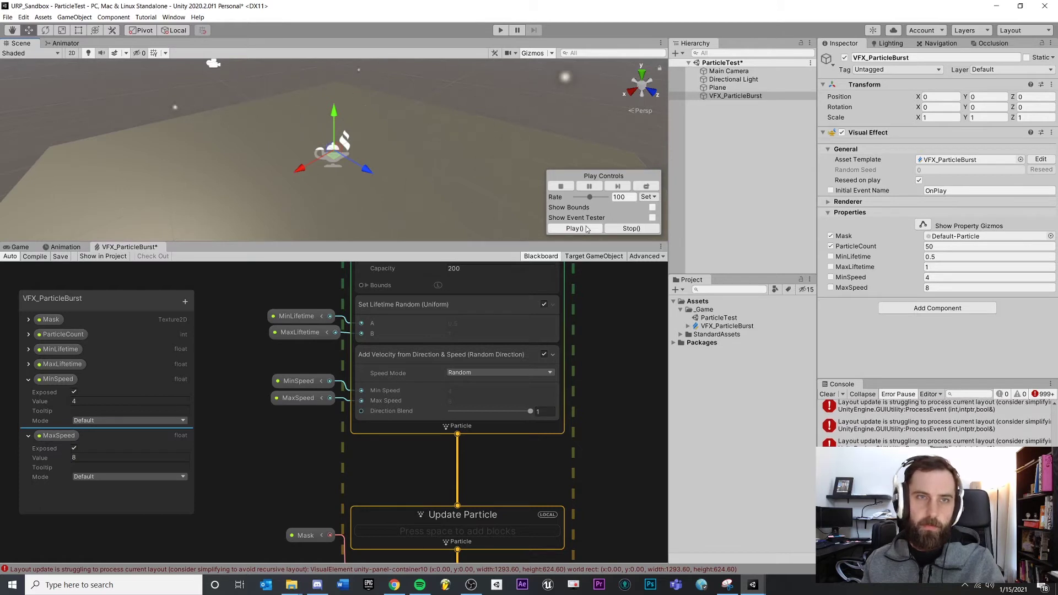
{"action": "scroll", "coordinate": [393, 136], "scroll_direction": "down", "scroll_amount": 3}
{"action": "scroll", "coordinate": [393, 136], "scroll_direction": "down", "scroll_amount": 2}
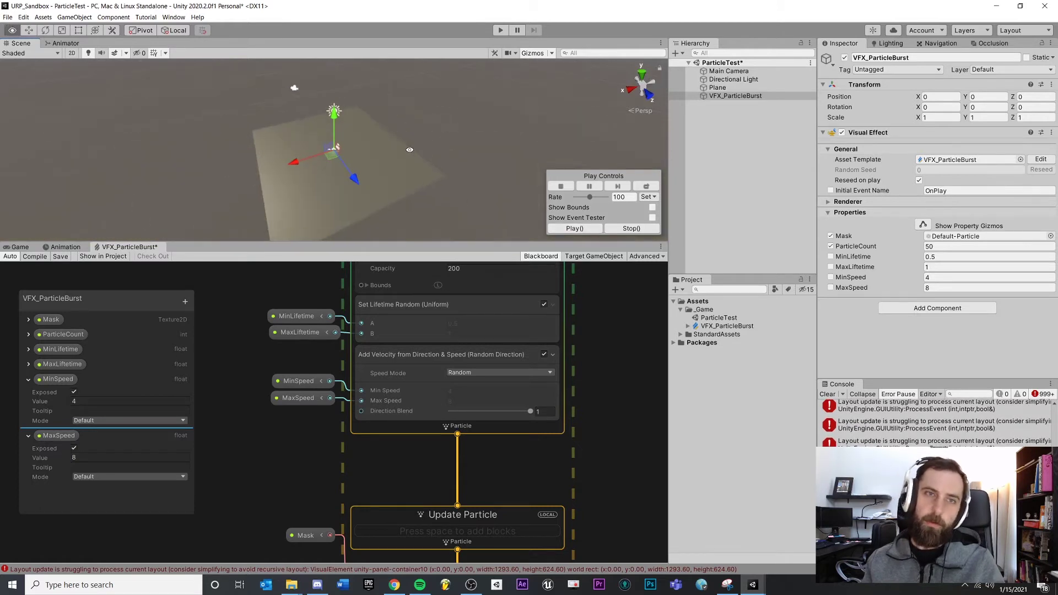
{"action": "left_click", "coordinate": [583, 240]}
{"action": "left_click", "coordinate": [735, 95]}
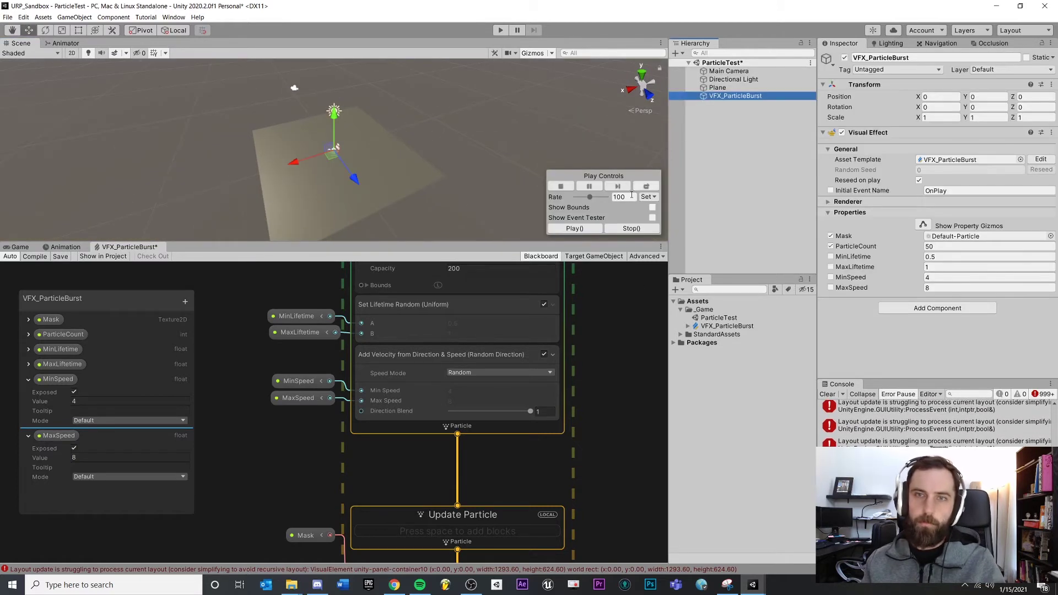
{"action": "left_click", "coordinate": [582, 229]}
{"action": "left_click", "coordinate": [582, 228]}
{"action": "left_click", "coordinate": [581, 228]}
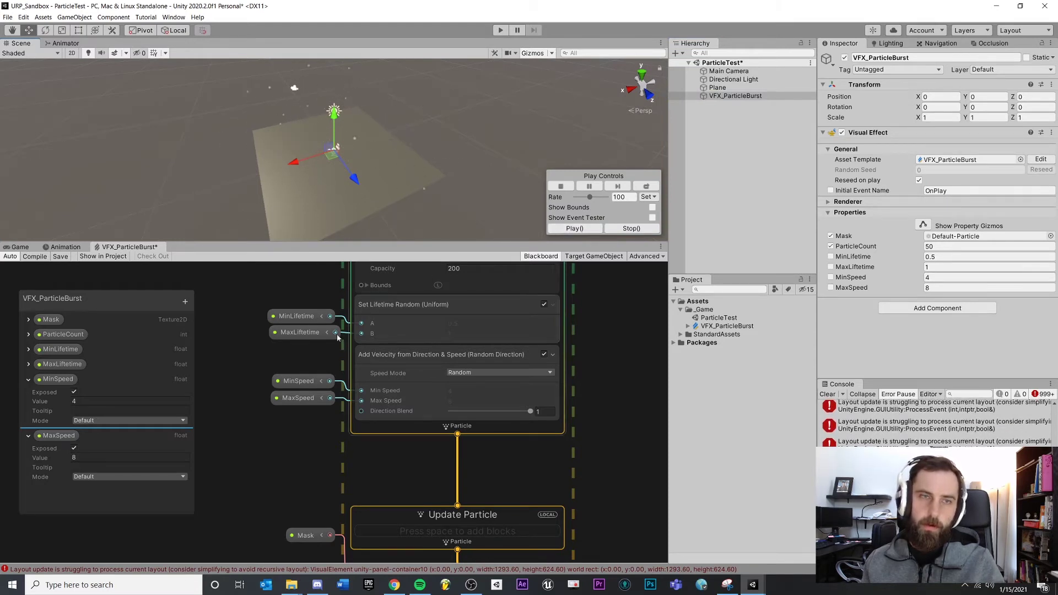
Step: Settle MinSpeed and MaxSpeed at 5 and 8 and replay the burst to confirm
{"action": "left_click", "coordinate": [303, 397]}
{"action": "left_click", "coordinate": [136, 403]}
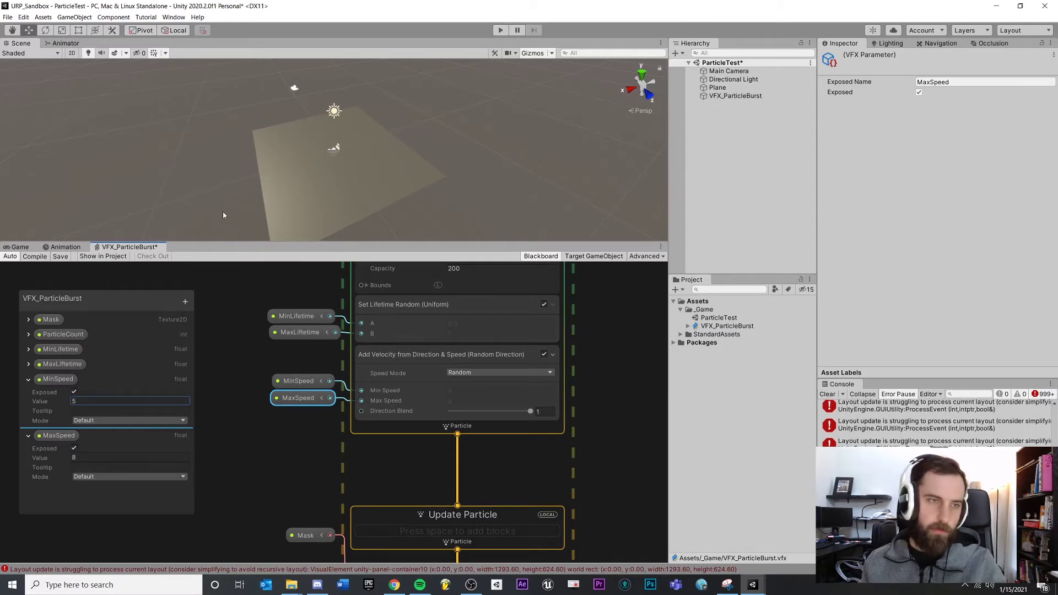
{"action": "left_click", "coordinate": [722, 97]}
{"action": "left_click", "coordinate": [579, 229]}
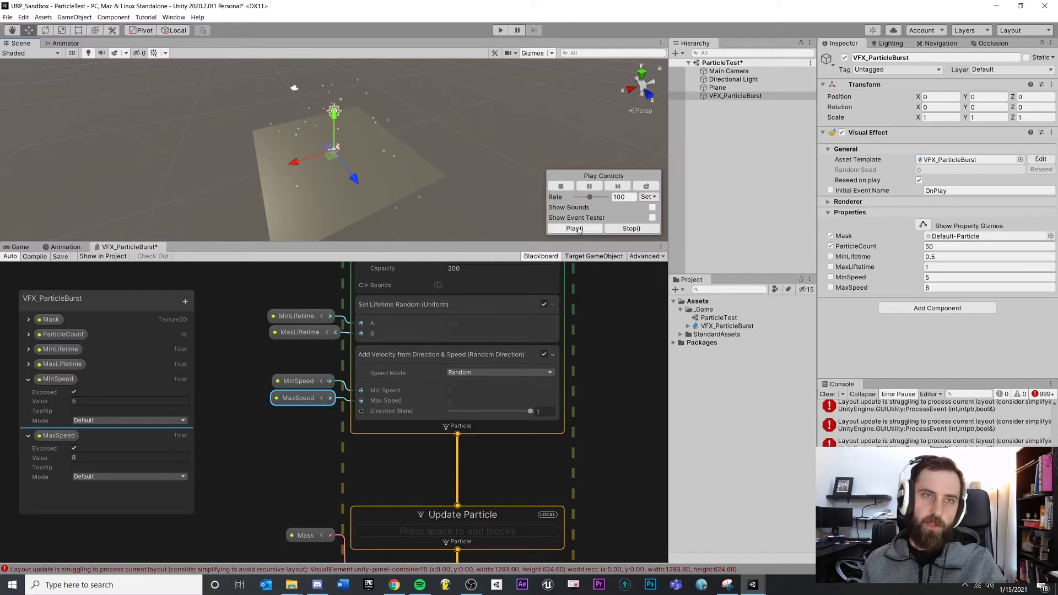
{"action": "left_click", "coordinate": [307, 461]}
{"action": "scroll", "coordinate": [307, 461], "scroll_direction": "down", "scroll_amount": 2}
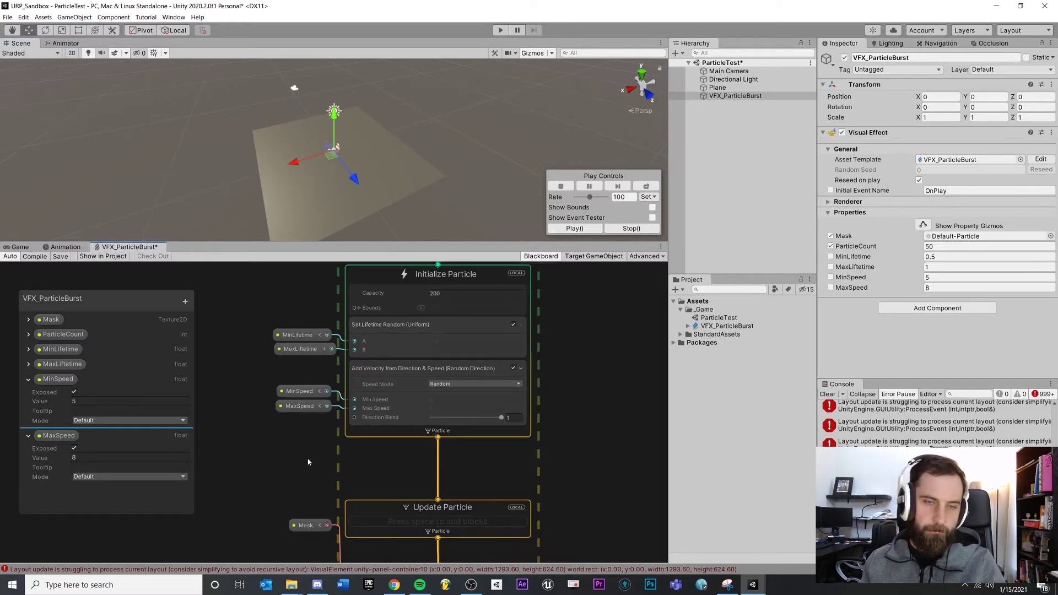
{"action": "middle_click_drag", "start_coordinate": [572, 429], "coordinate": [577, 319]}
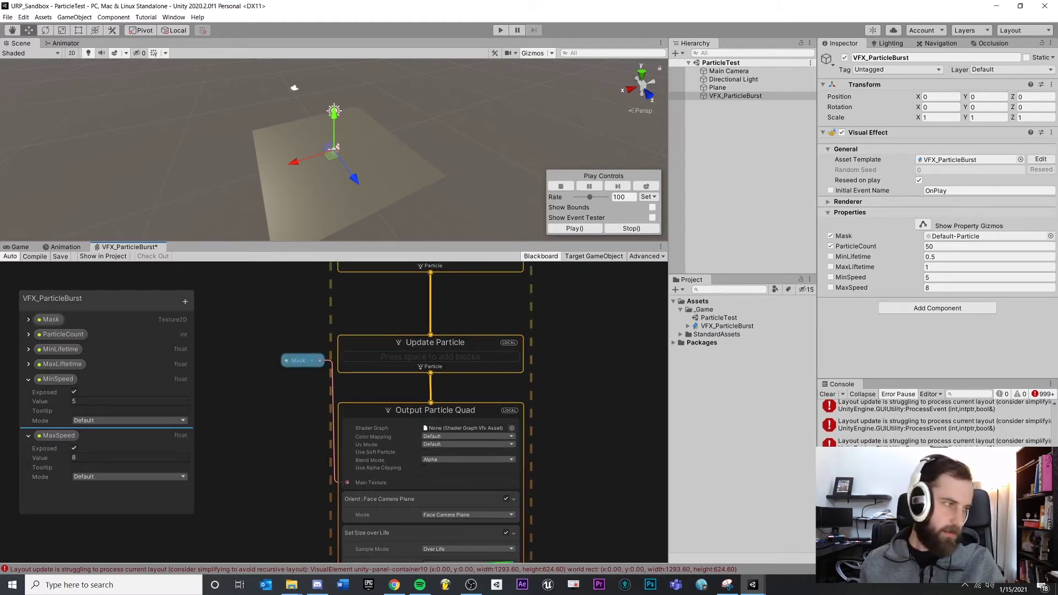
Step: Add a Linear Drag block to the Update Particle context via the 'Linea' block search
{"action": "middle_click_drag", "start_coordinate": [574, 397], "coordinate": [534, 285]}
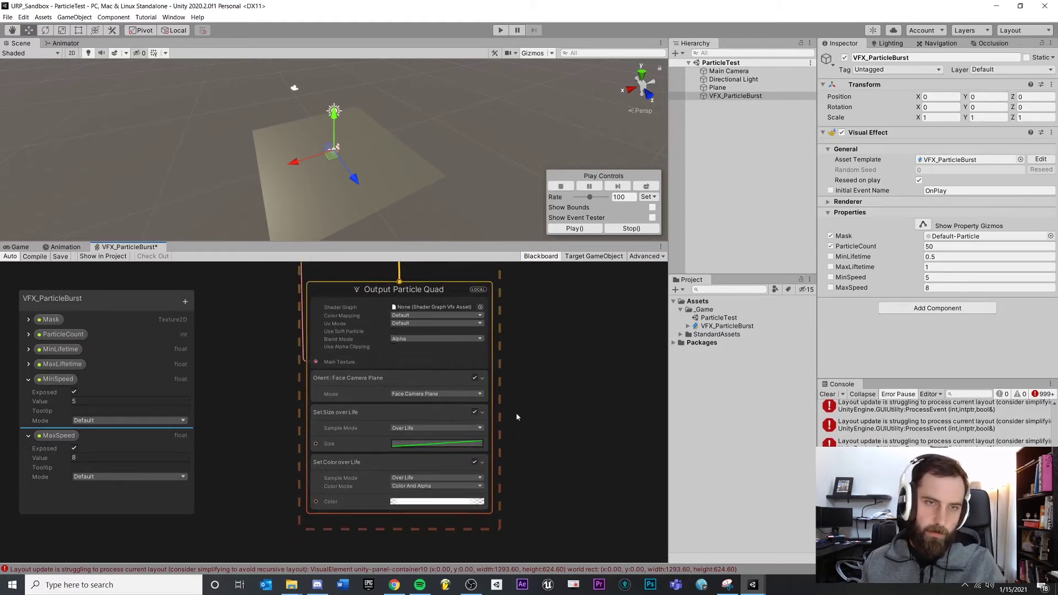
{"action": "middle_click_drag", "start_coordinate": [510, 409], "coordinate": [513, 523]}
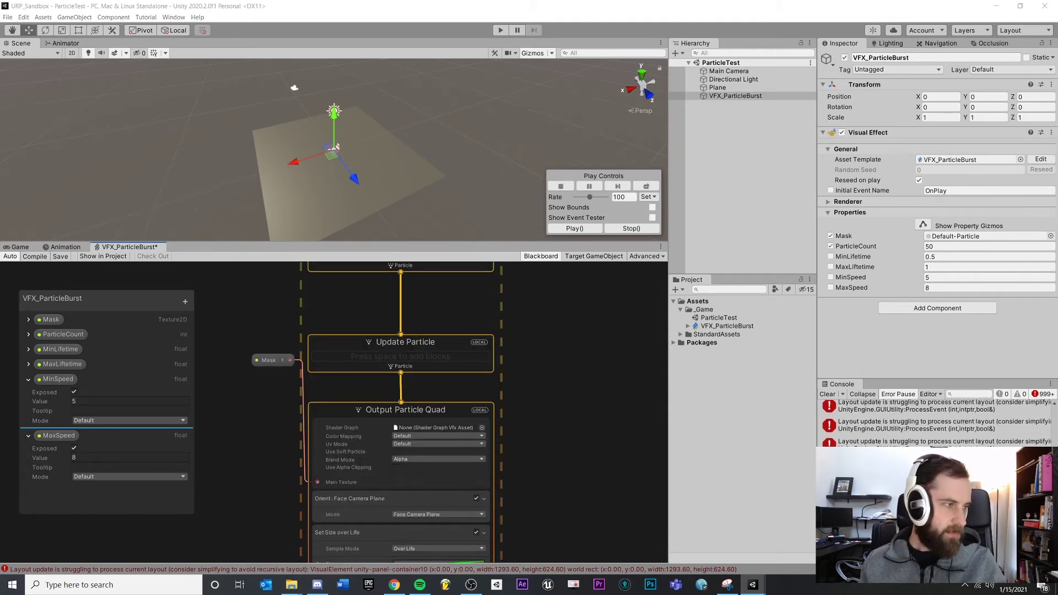
{"action": "left_click", "coordinate": [398, 348]}
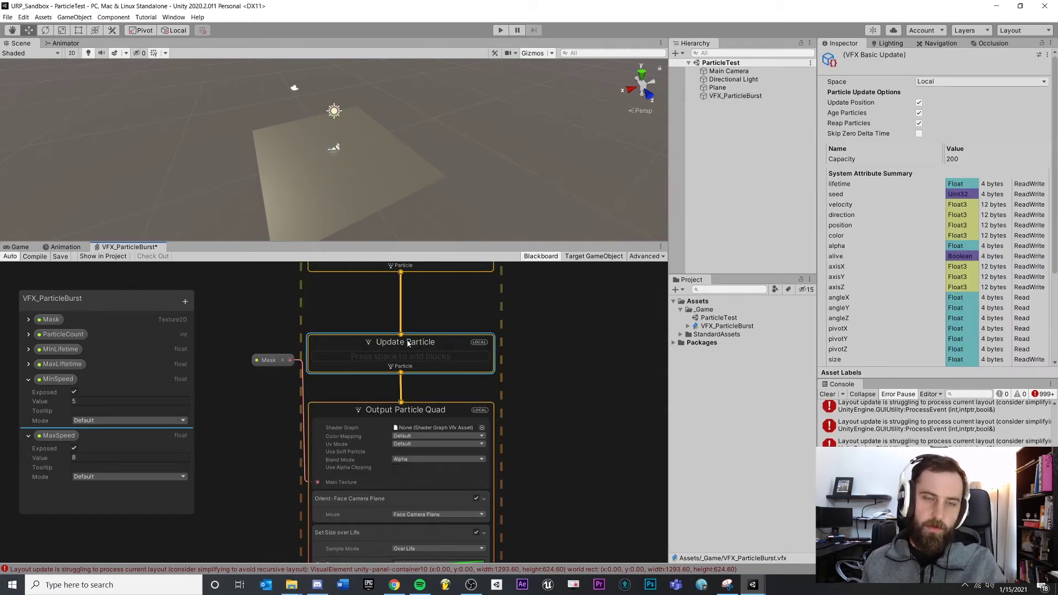
{"action": "left_click", "coordinate": [567, 319]}
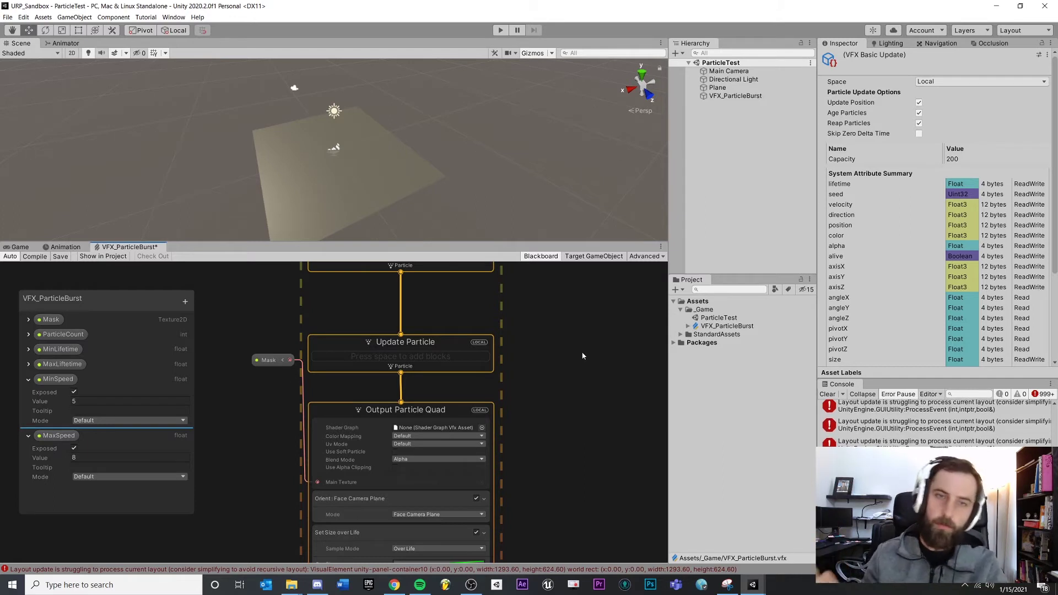
{"action": "left_click", "coordinate": [361, 359]}
{"action": "key", "text": "space"}
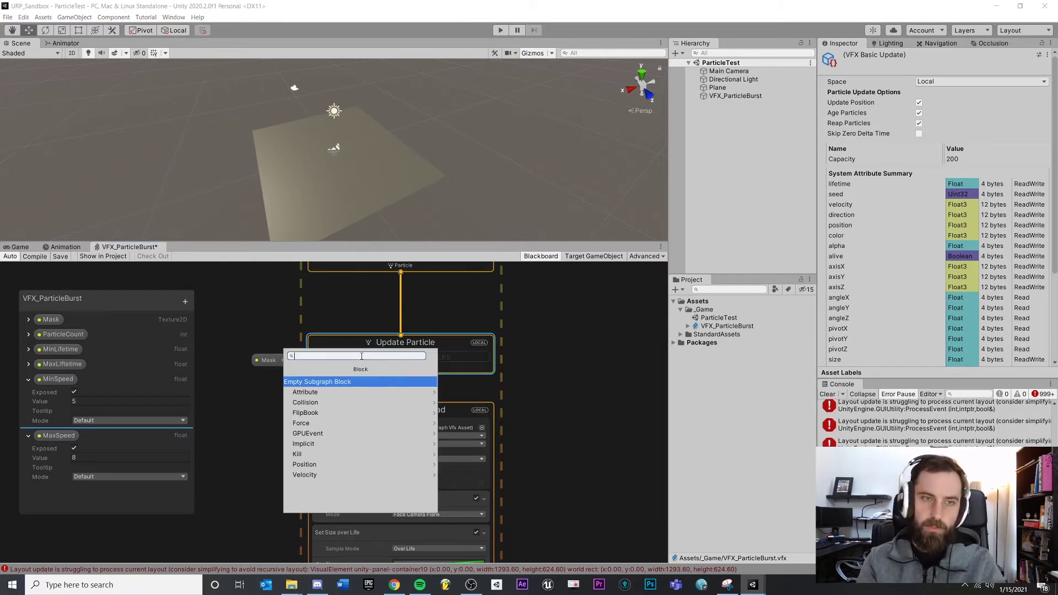
{"action": "type", "text": "Linea"}
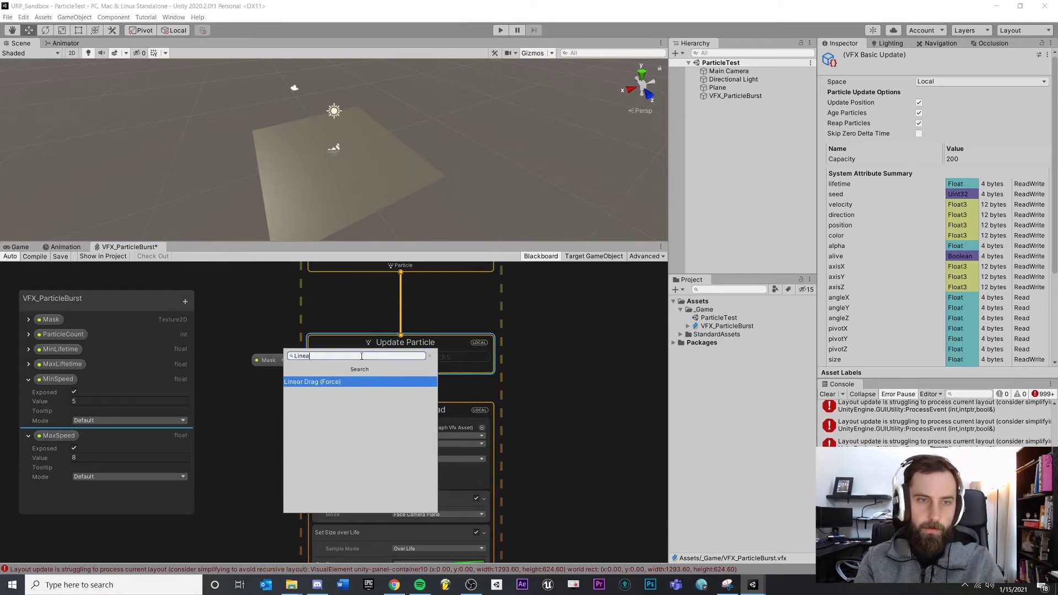
{"action": "key", "text": "Return"}
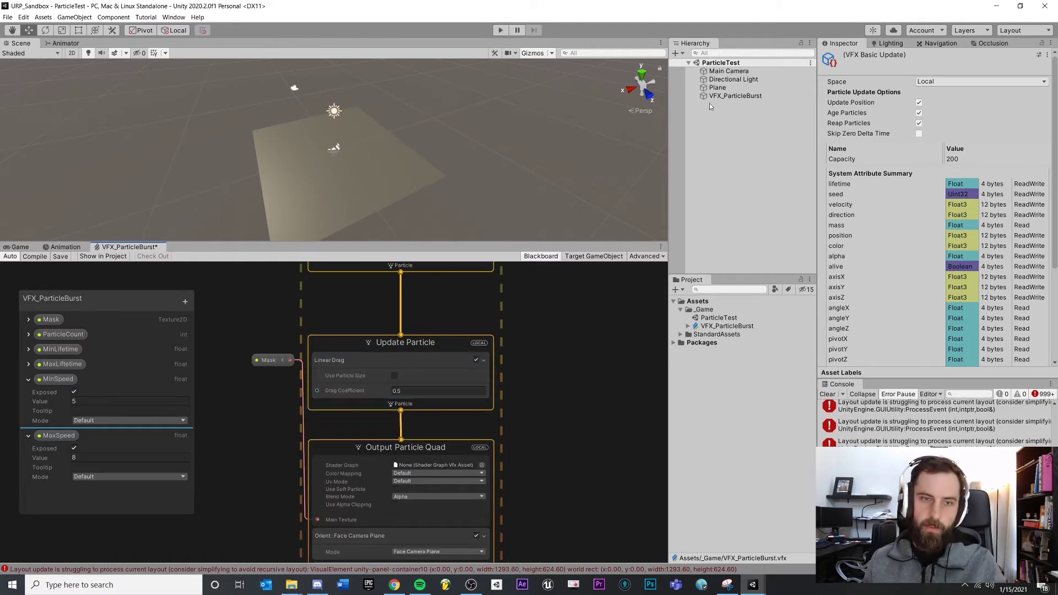
Step: Set the Drag Coefficient to 5 and replay the VFX_ParticleBurst to see the slowdown
{"action": "left_click", "coordinate": [735, 96]}
{"action": "left_click", "coordinate": [589, 229]}
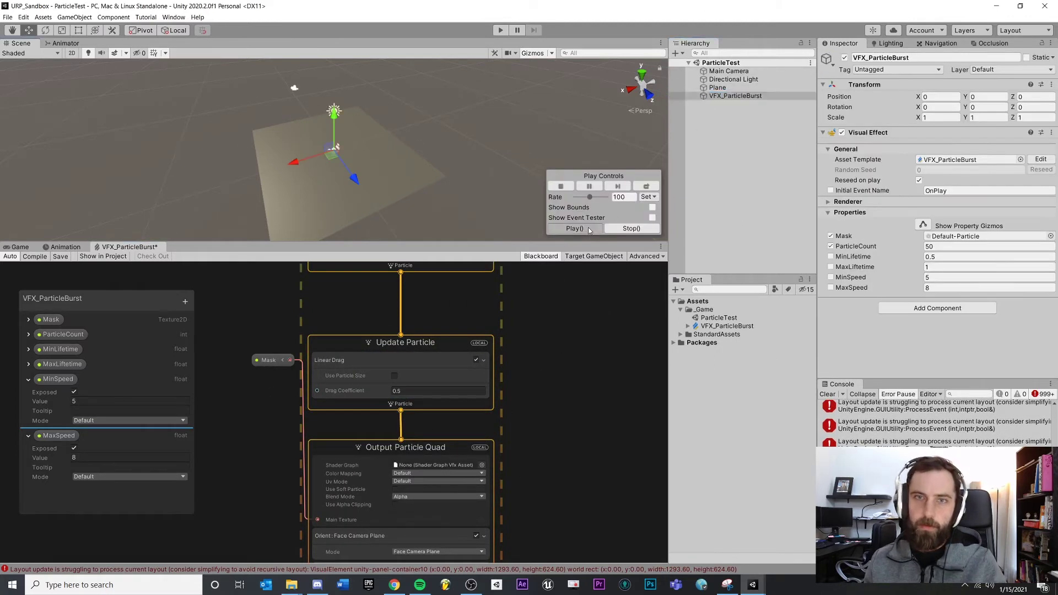
{"action": "left_click", "coordinate": [589, 229]}
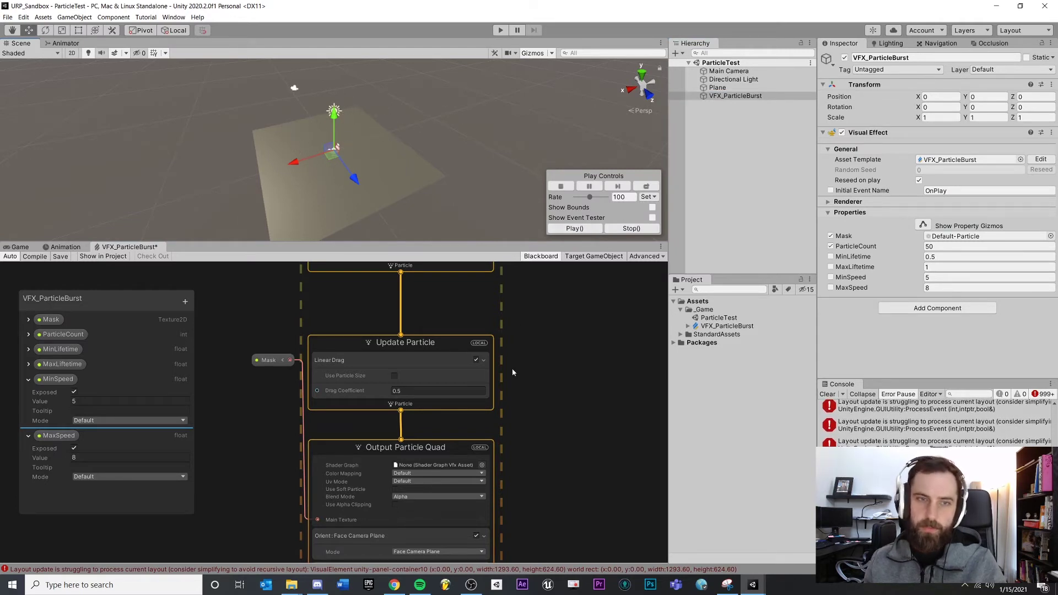
{"action": "left_click", "coordinate": [420, 391]}
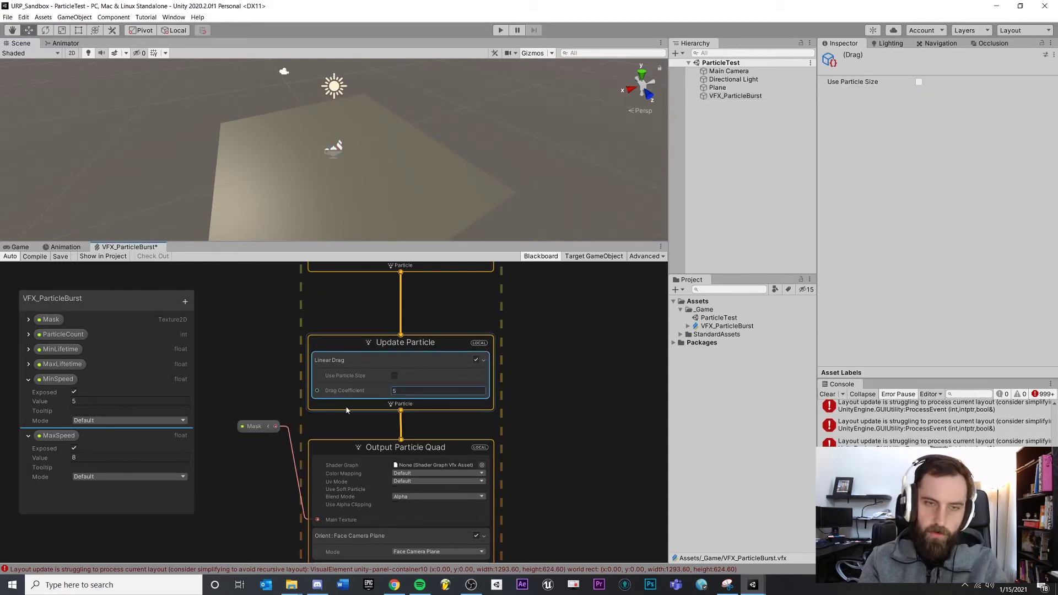
{"action": "left_click", "coordinate": [734, 95]}
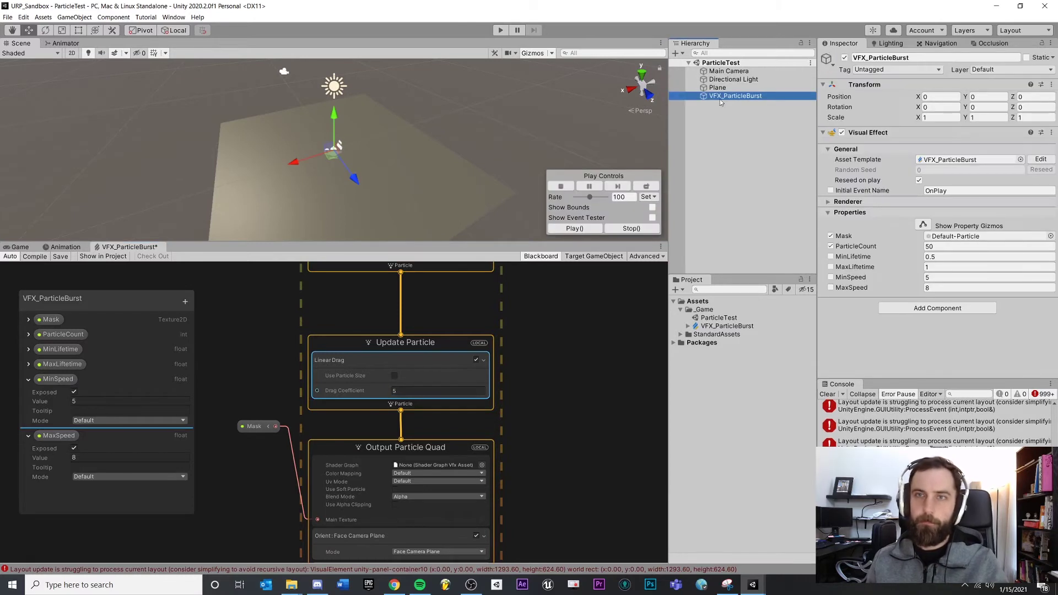
{"action": "left_click", "coordinate": [568, 234]}
{"action": "left_click", "coordinate": [568, 234]}
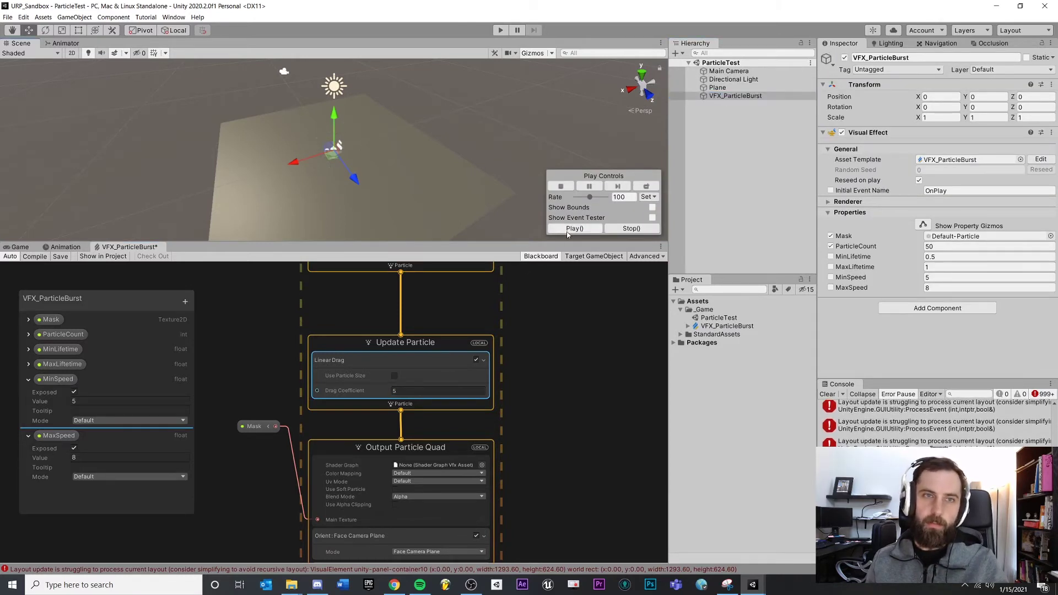
Step: Lower the Drag Coefficient to 3 and replay the burst
{"action": "left_click", "coordinate": [401, 391]}
{"action": "type", "text": "3"}
{"action": "left_click", "coordinate": [527, 325]}
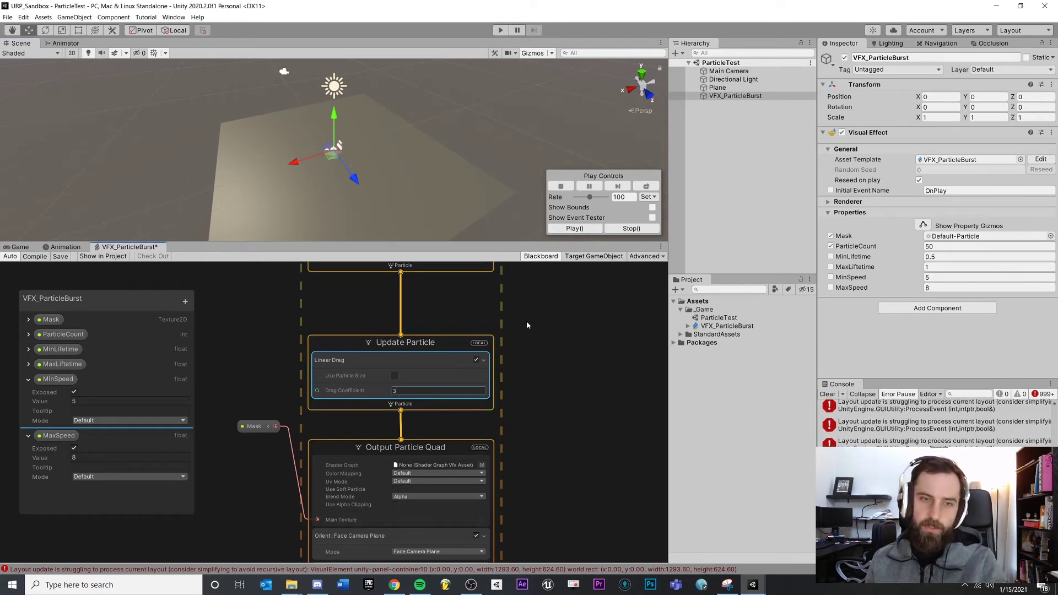
{"action": "left_click", "coordinate": [570, 230]}
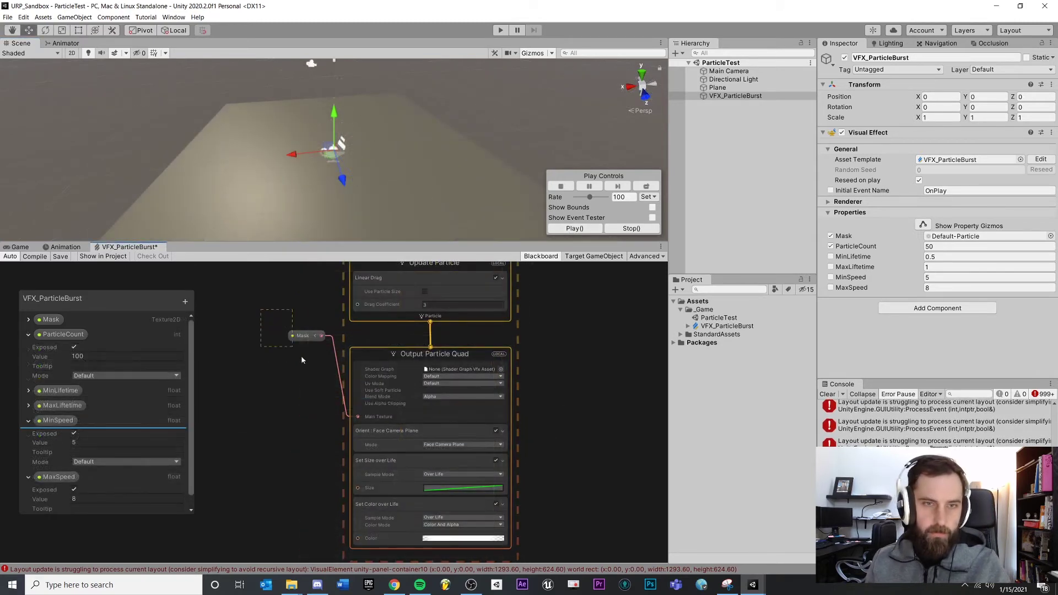
Step: Move the Mask node down beside Main Texture
{"action": "left_click_drag", "start_coordinate": [303, 336], "coordinate": [309, 419]}
{"action": "left_click", "coordinate": [307, 404]}
{"action": "middle_click_drag", "start_coordinate": [292, 335], "coordinate": [299, 389]}
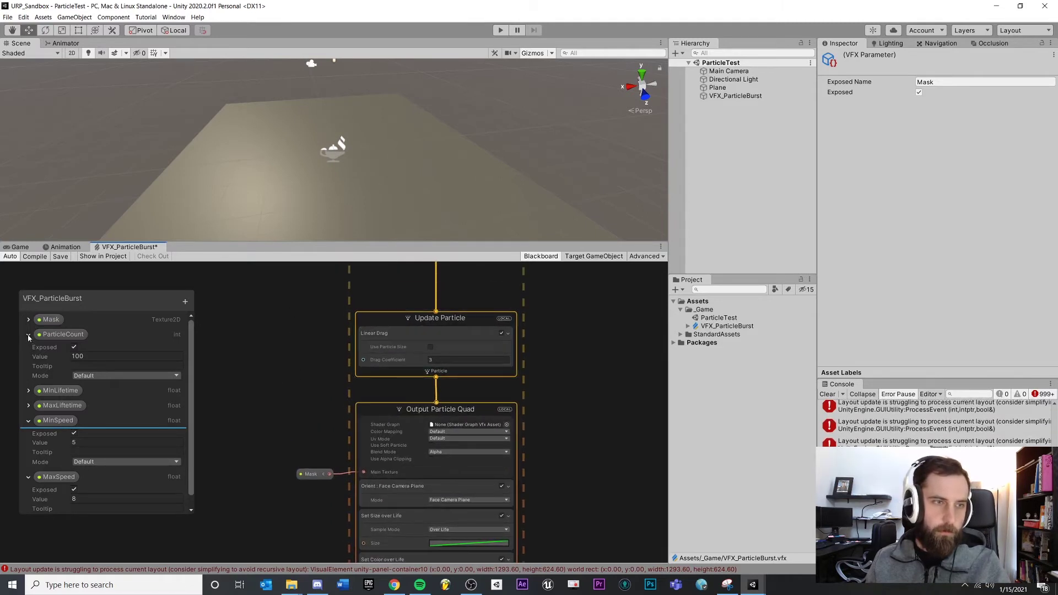
Step: Add a float parameter named Drag, wire it into Drag Coefficient, and set its value to 3
{"action": "left_click", "coordinate": [186, 301]}
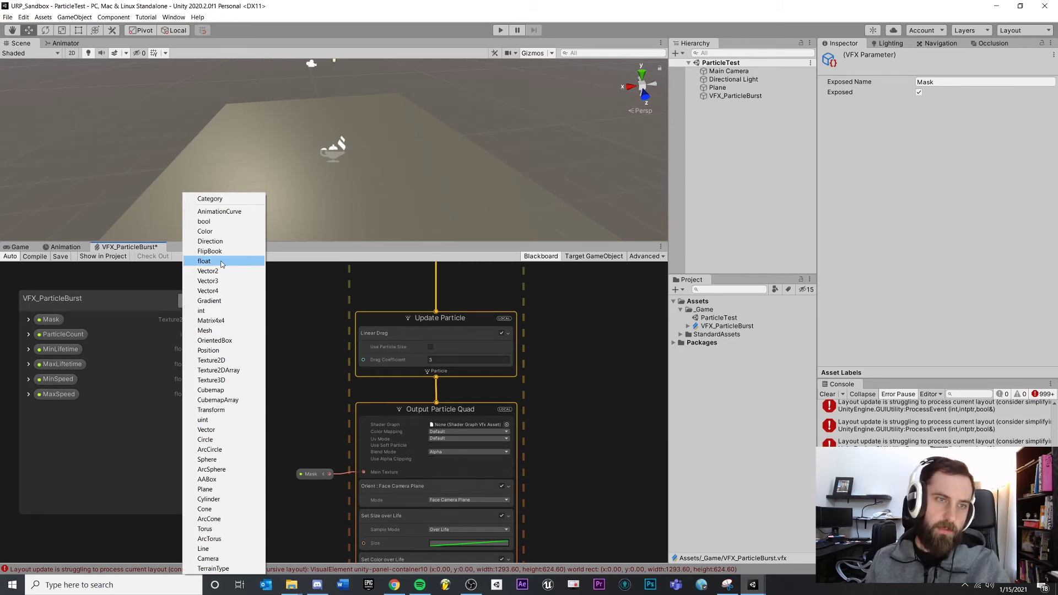
{"action": "left_click", "coordinate": [222, 262]}
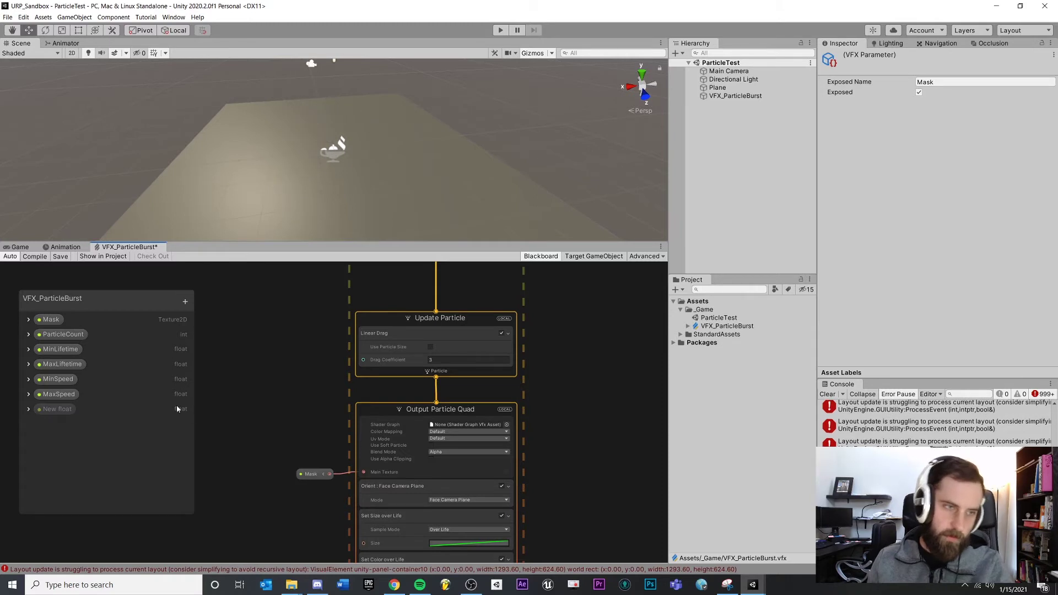
{"action": "right_click", "coordinate": [67, 410]}
{"action": "left_click", "coordinate": [94, 417]}
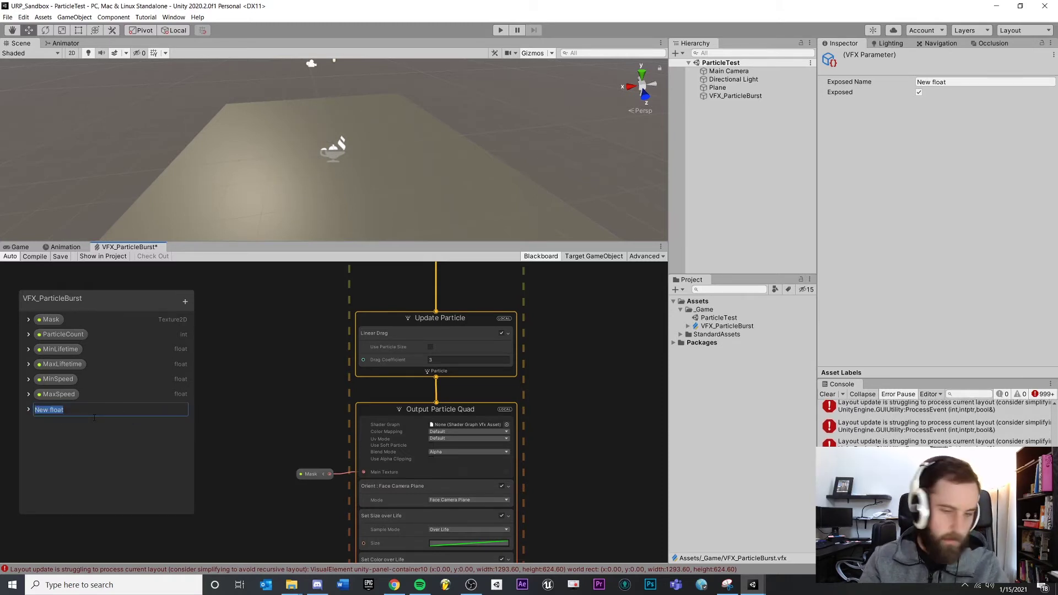
{"action": "type", "text": "L"}
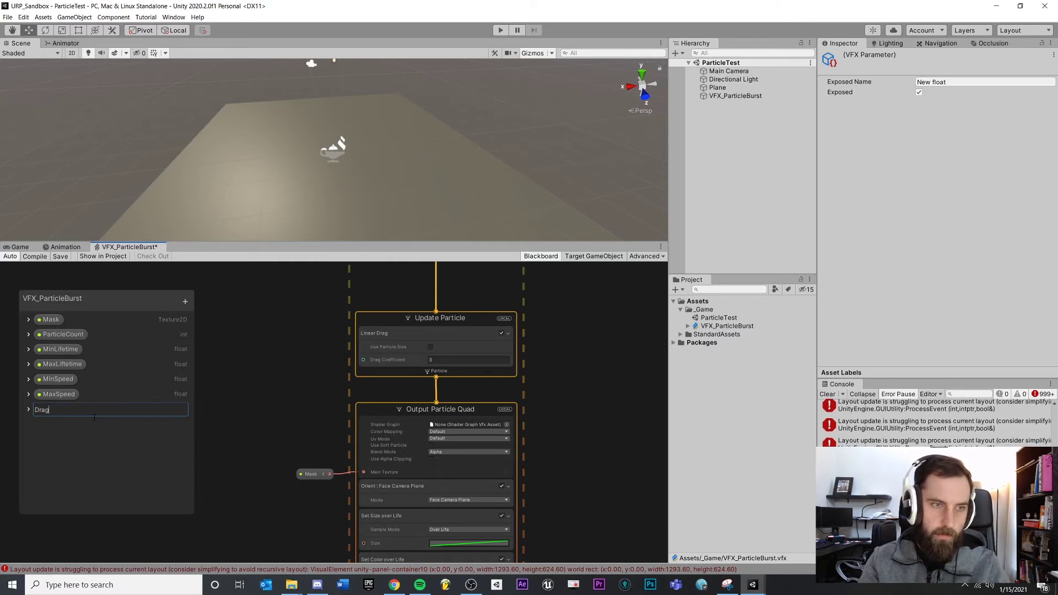
{"action": "key", "text": "Return"}
{"action": "left_click_drag", "start_coordinate": [50, 409], "coordinate": [373, 361]}
{"action": "left_click", "coordinate": [28, 409]}
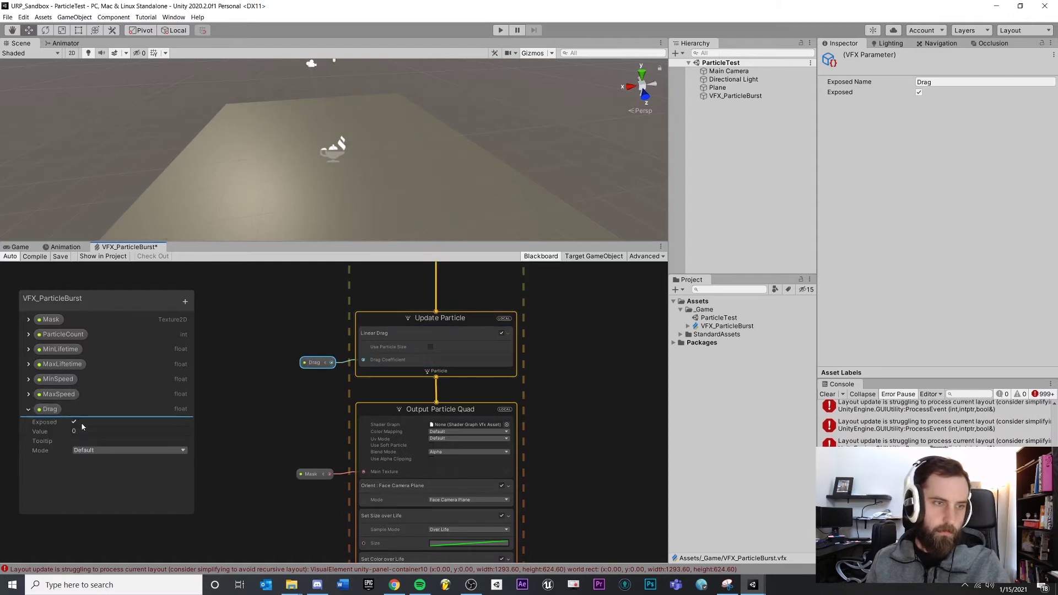
{"action": "left_click", "coordinate": [95, 432]}
Step: Confirm the Drag value of 3 and play VFX_ParticleBurst to test it
{"action": "type", "text": "3"}
{"action": "left_click", "coordinate": [252, 416]}
{"action": "left_click", "coordinate": [736, 96]}
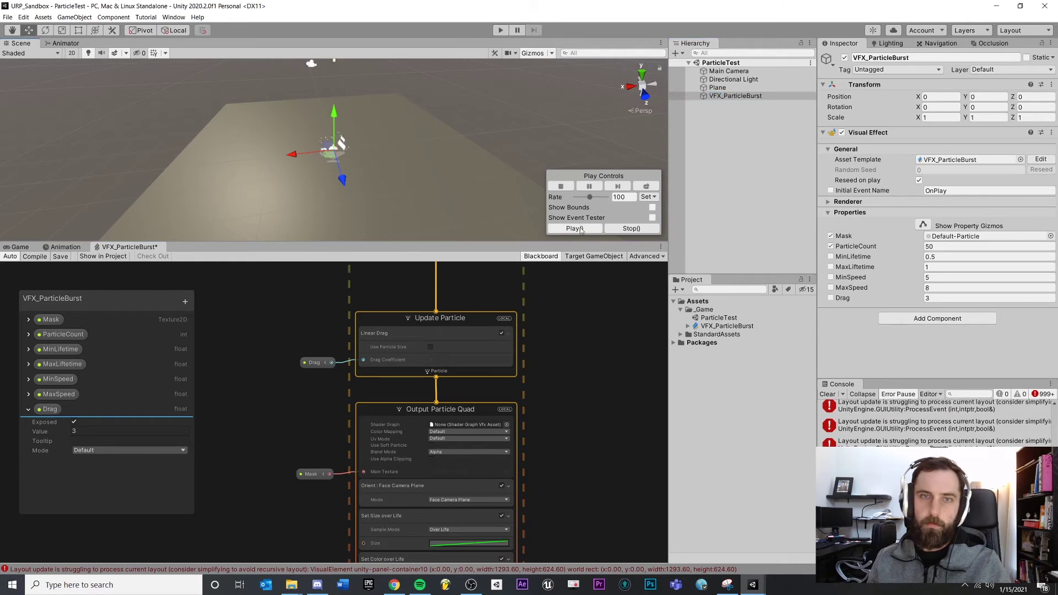
{"action": "left_click", "coordinate": [575, 228]}
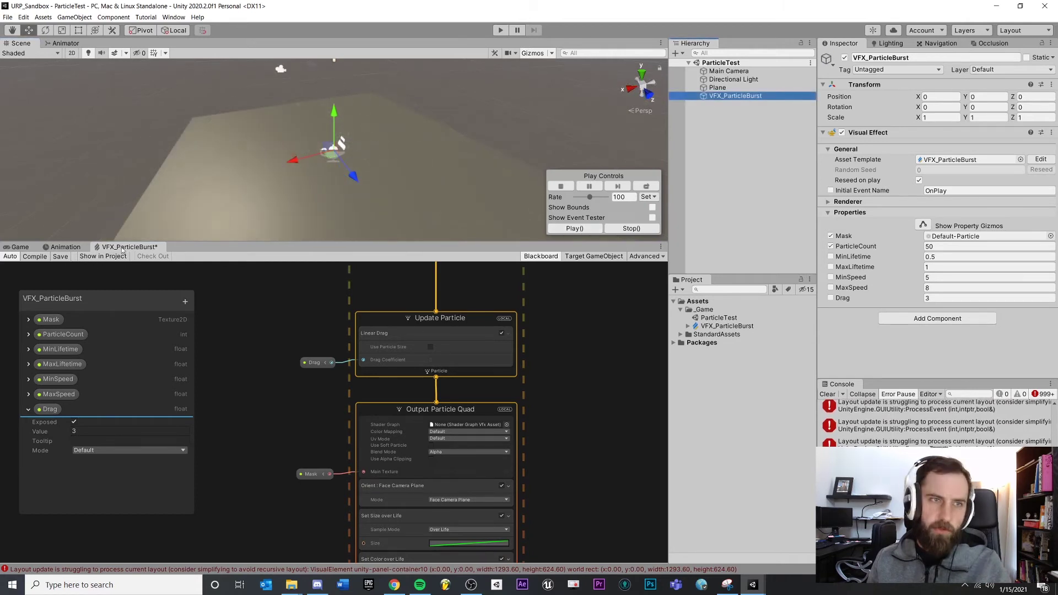
Step: Save the VFX graph and select the Set Size over Life block in Output Particle Quad
{"action": "left_click", "coordinate": [61, 257]}
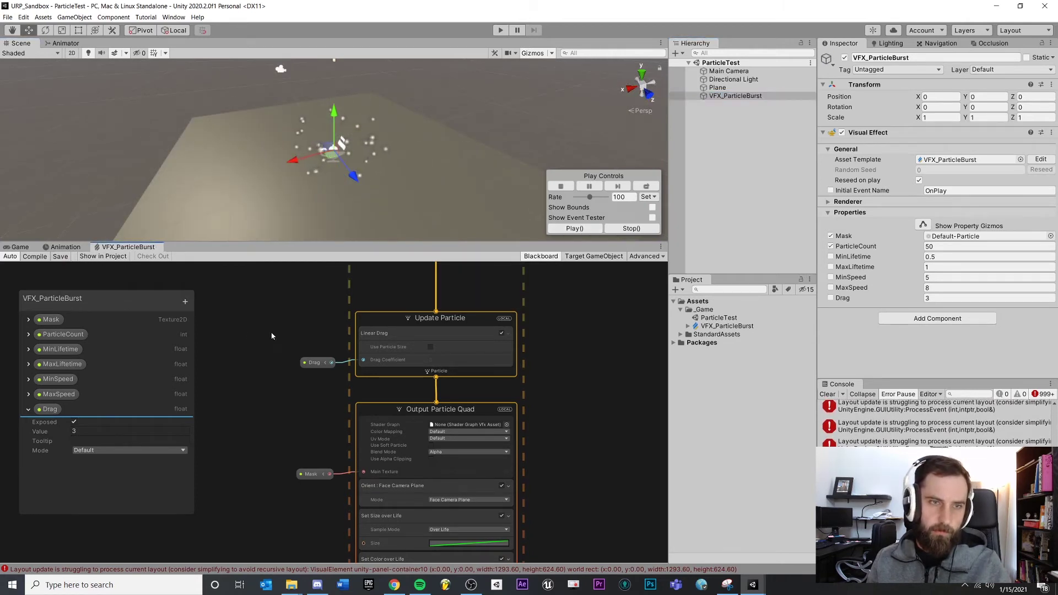
{"action": "scroll", "coordinate": [226, 488], "scroll_direction": "down", "scroll_amount": 1}
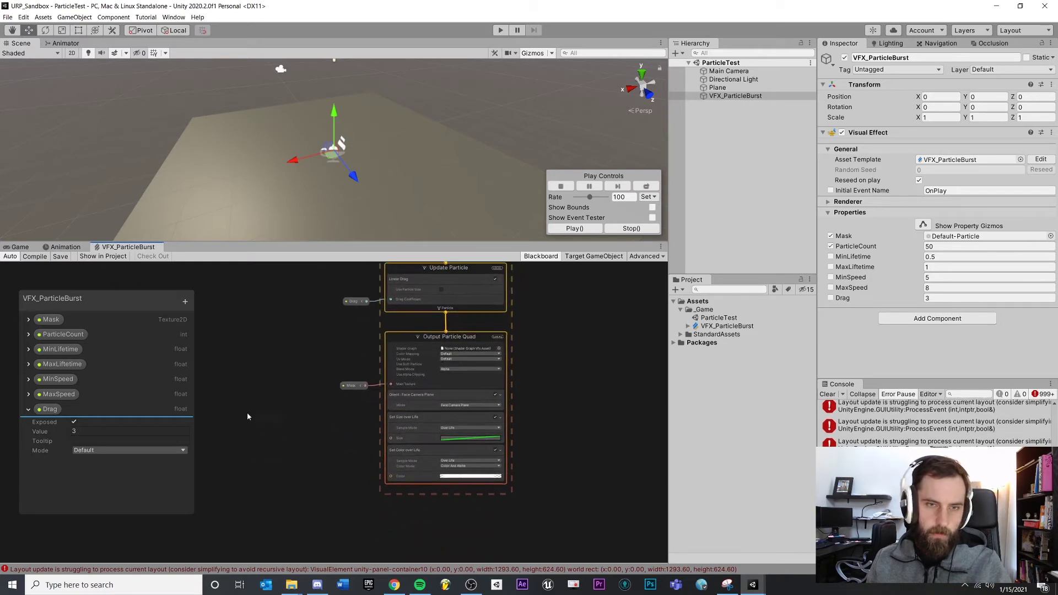
{"action": "scroll", "coordinate": [331, 411], "scroll_direction": "up", "scroll_amount": 1}
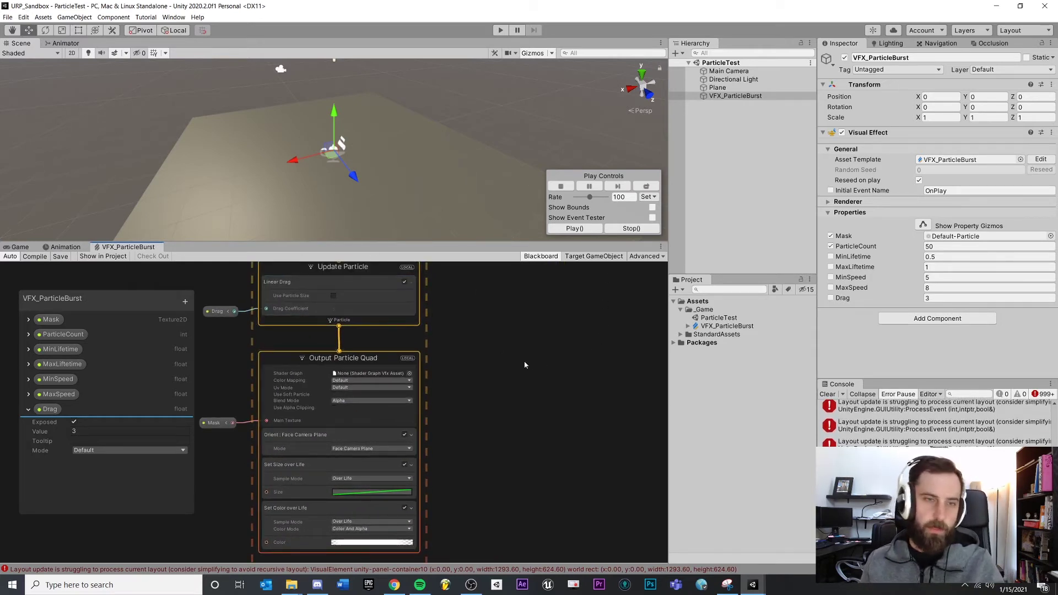
{"action": "scroll", "coordinate": [317, 551], "scroll_direction": "up", "scroll_amount": 3}
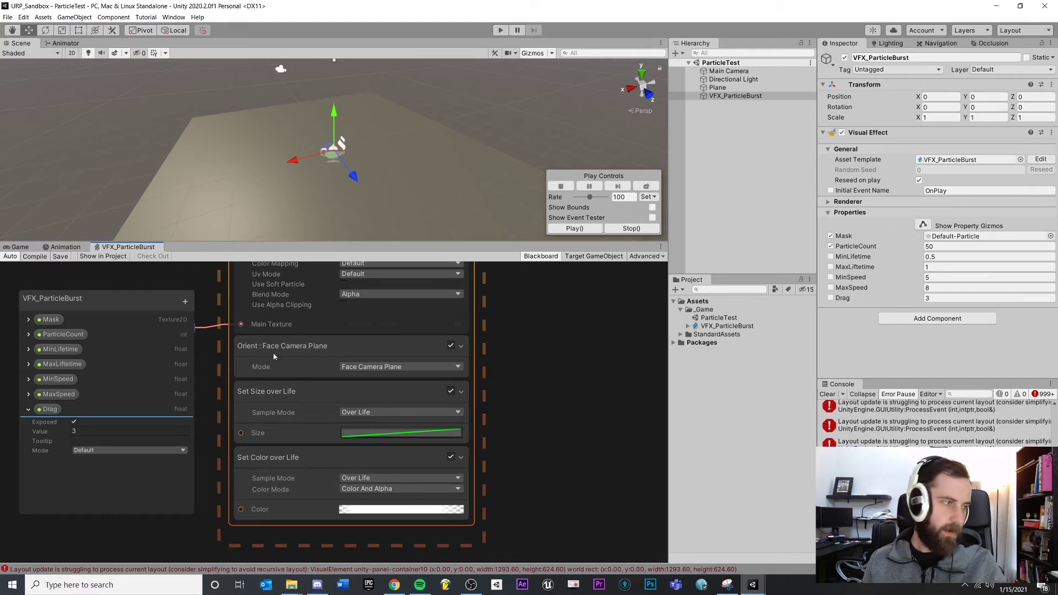
{"action": "middle_click_drag", "start_coordinate": [508, 402], "coordinate": [541, 379]}
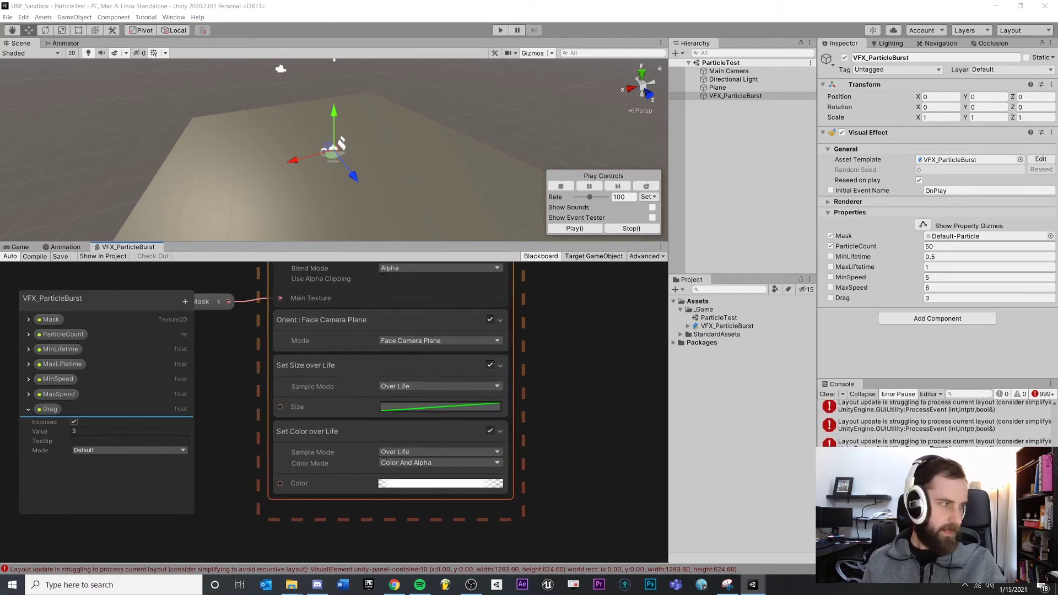
{"action": "left_click_drag", "start_coordinate": [585, 393], "coordinate": [545, 352]}
Step: Delete the Set Size over Life block from Output Particle Quad
{"action": "left_click", "coordinate": [330, 375]}
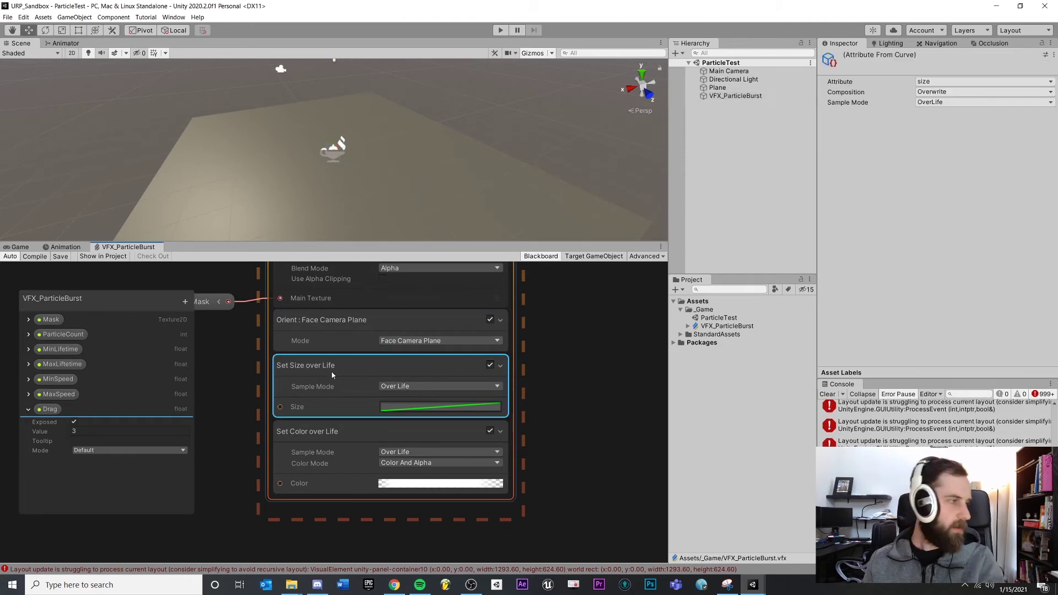
{"action": "key", "text": "Delete"}
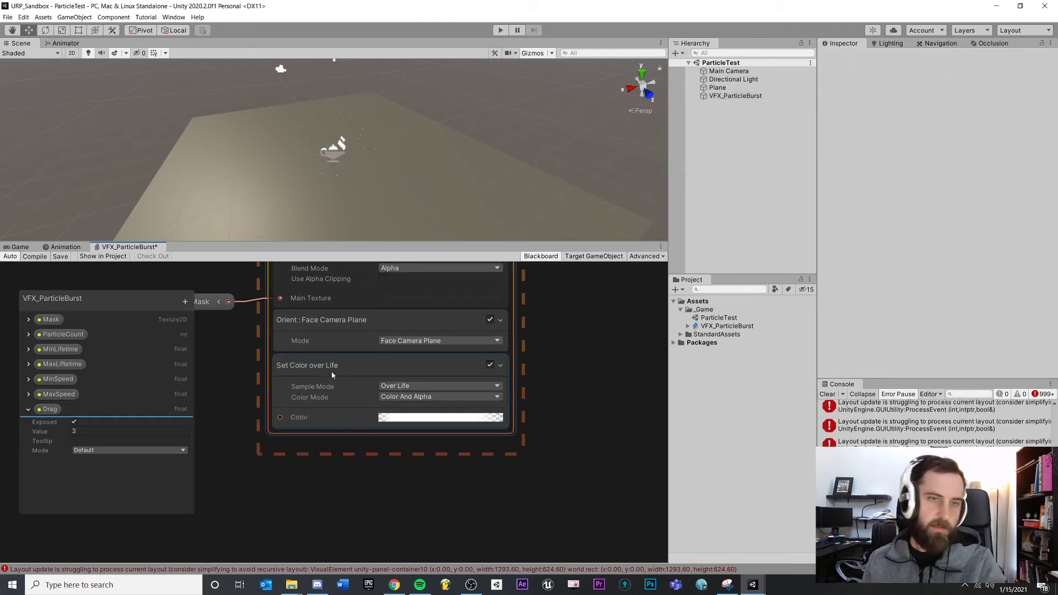
{"action": "left_click", "coordinate": [332, 369]}
Step: Add a Set Size block below Orient: Face Camera Plane and make it Random (Uniform)
{"action": "left_click", "coordinate": [342, 323]}
{"action": "key", "text": "space"}
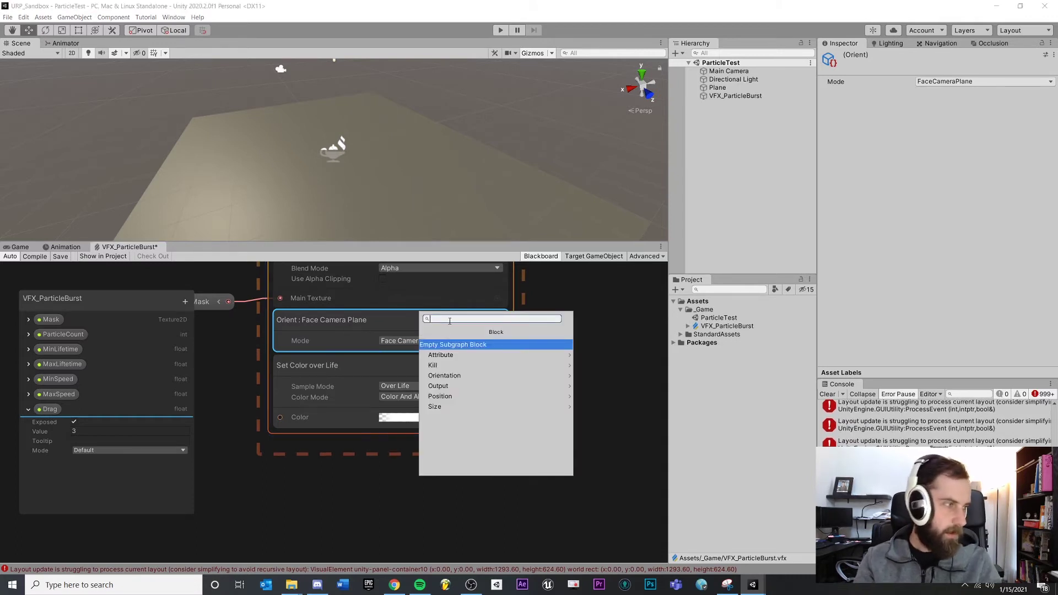
{"action": "type", "text": "Set Size"}
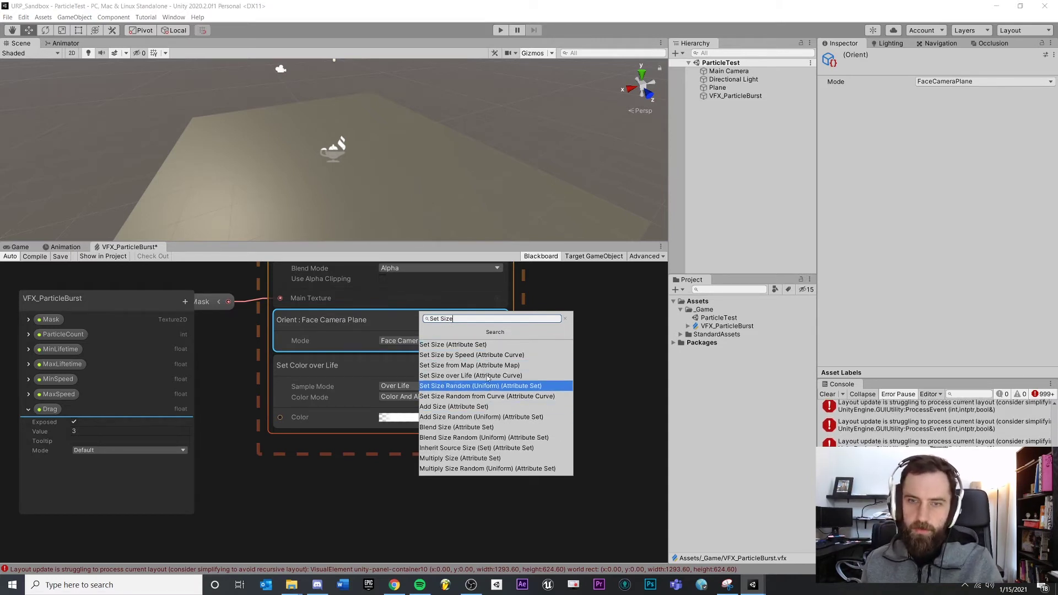
{"action": "left_click", "coordinate": [458, 344]}
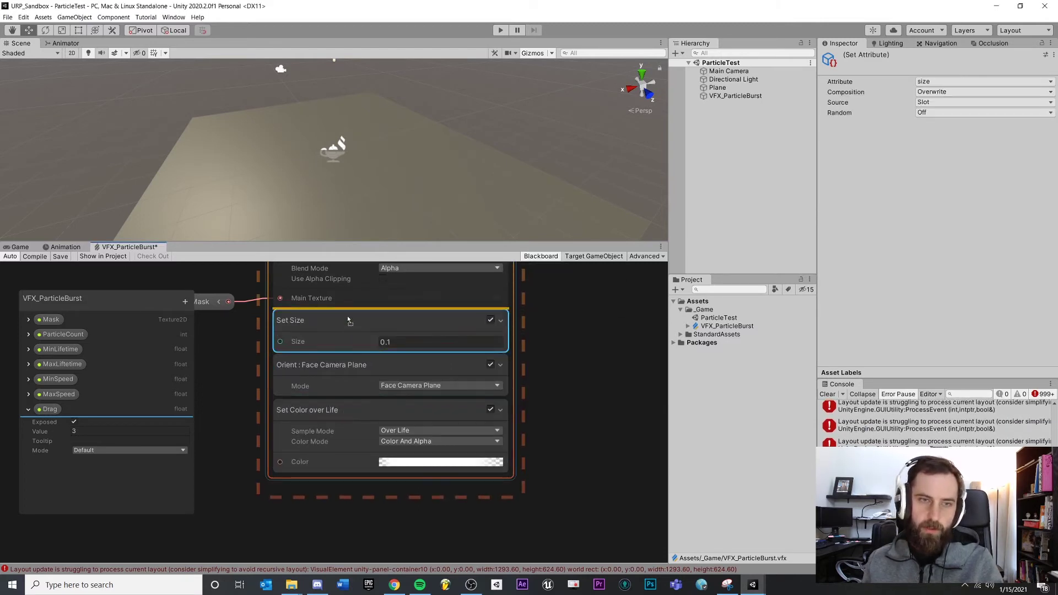
{"action": "left_click_drag", "start_coordinate": [347, 330], "coordinate": [348, 392]}
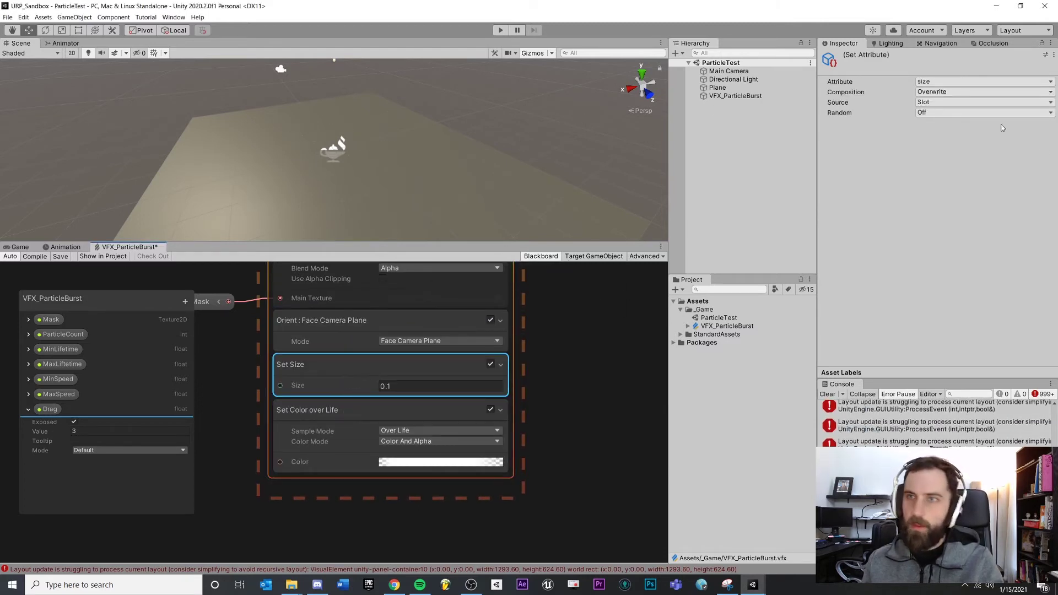
{"action": "left_click", "coordinate": [943, 114]}
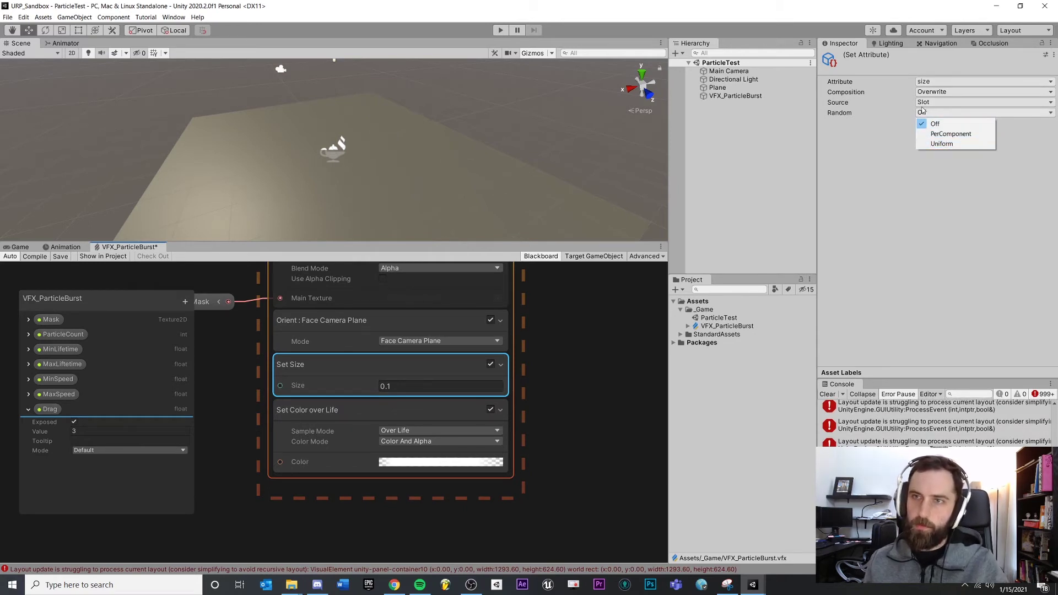
{"action": "left_click", "coordinate": [940, 144]}
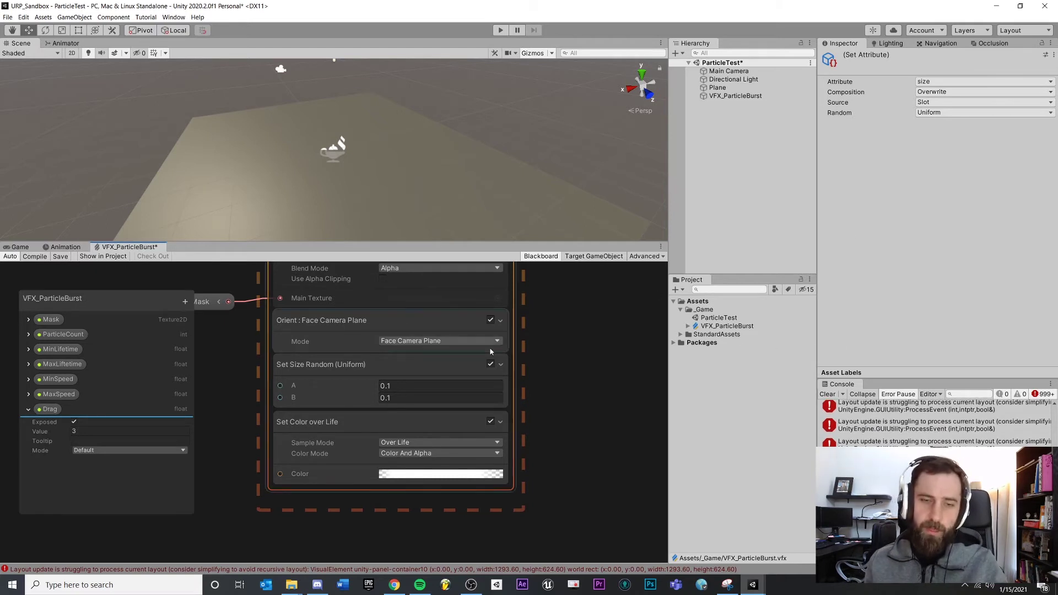
Step: Add a new exposed float parameter named MinSize to the Blackboard
{"action": "left_click", "coordinate": [360, 373]}
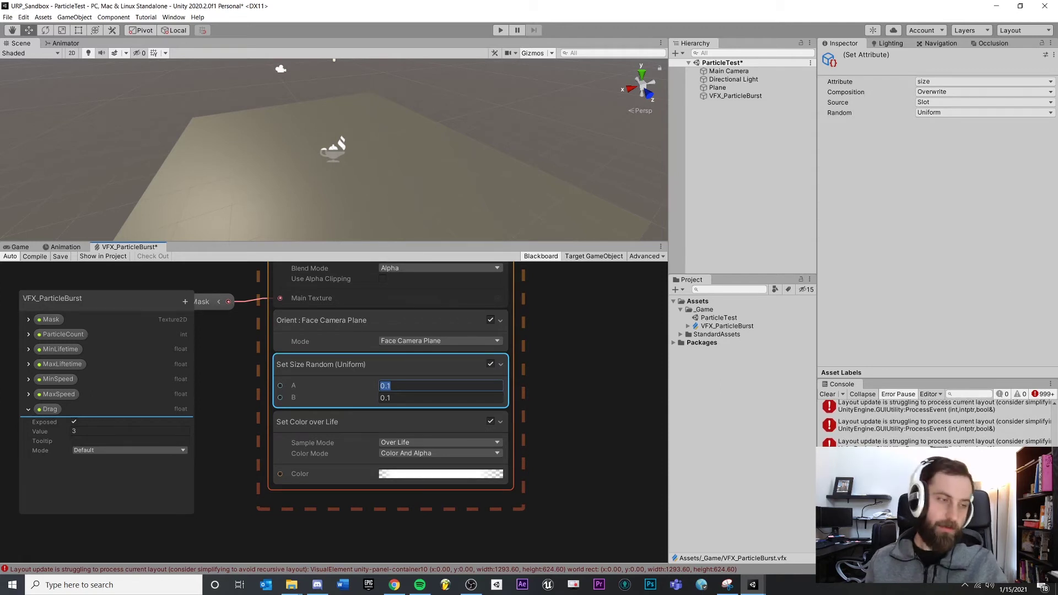
{"action": "left_click", "coordinate": [560, 379]}
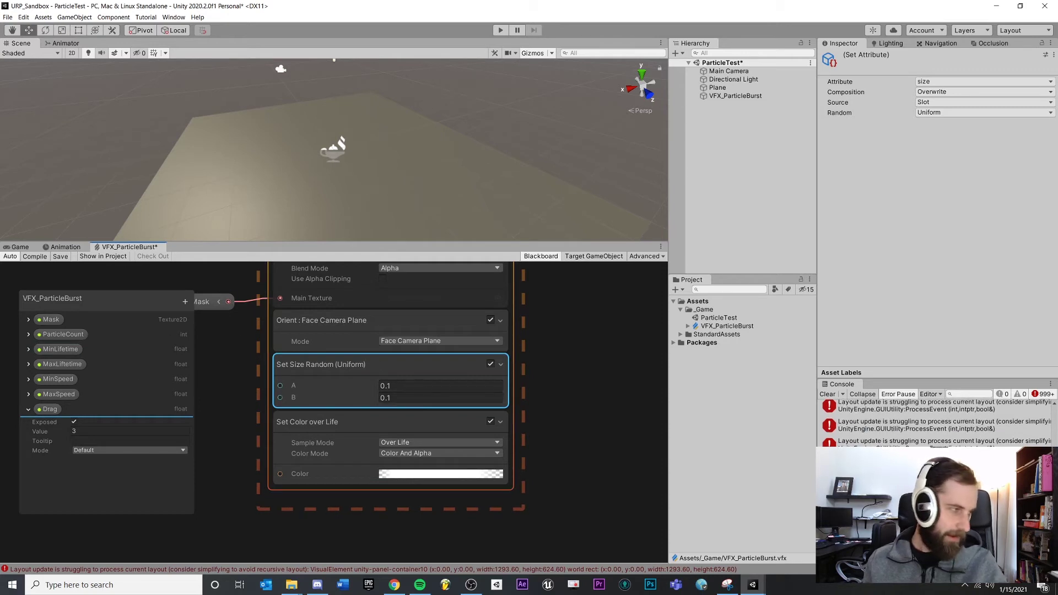
{"action": "middle_click_drag", "start_coordinate": [176, 418], "coordinate": [263, 424]}
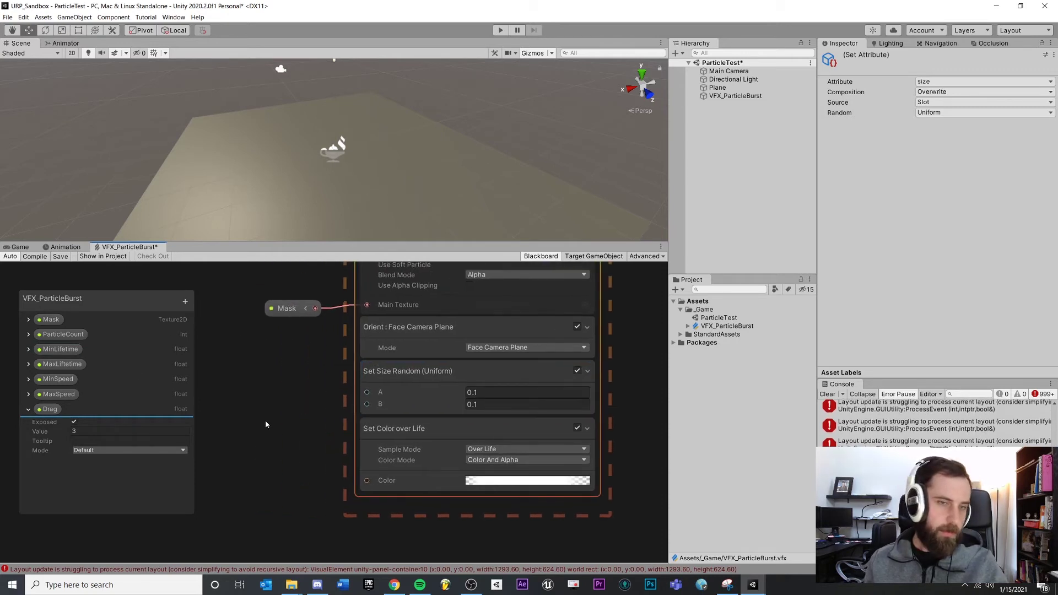
{"action": "left_click", "coordinate": [28, 410]}
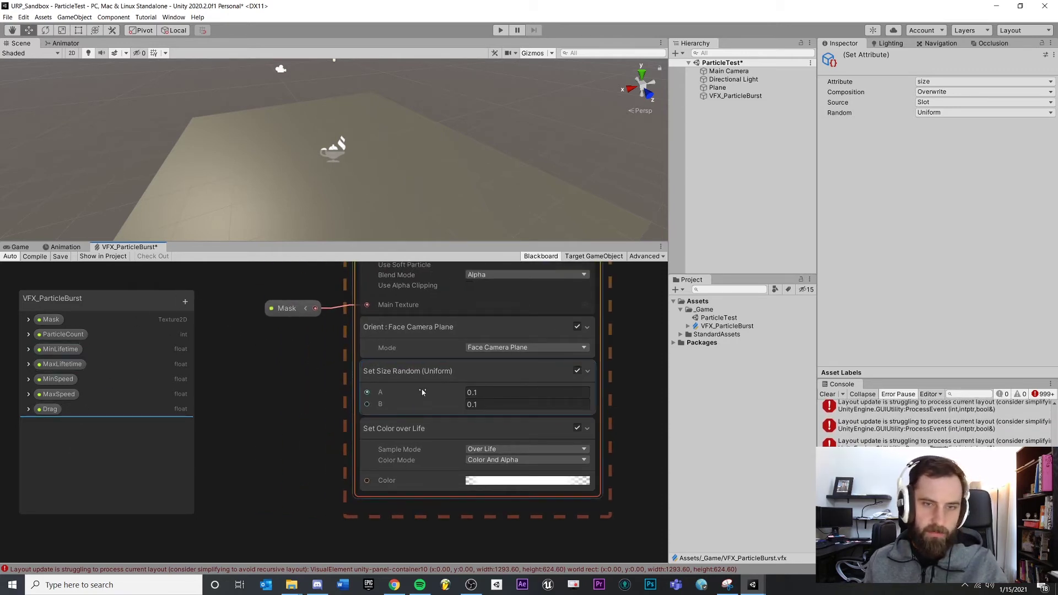
{"action": "left_click", "coordinate": [185, 302]}
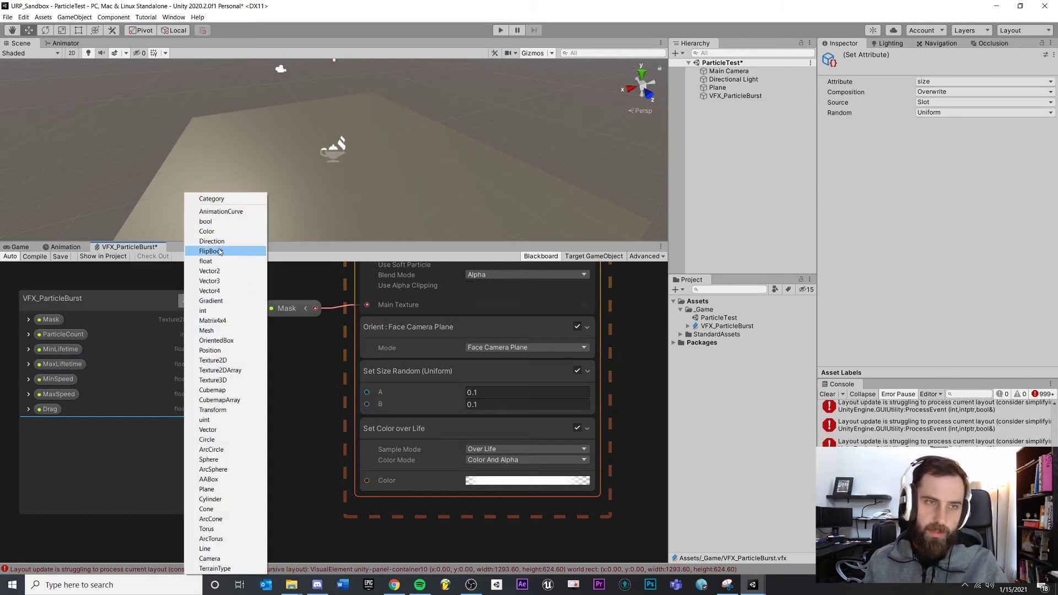
{"action": "left_click", "coordinate": [206, 261]}
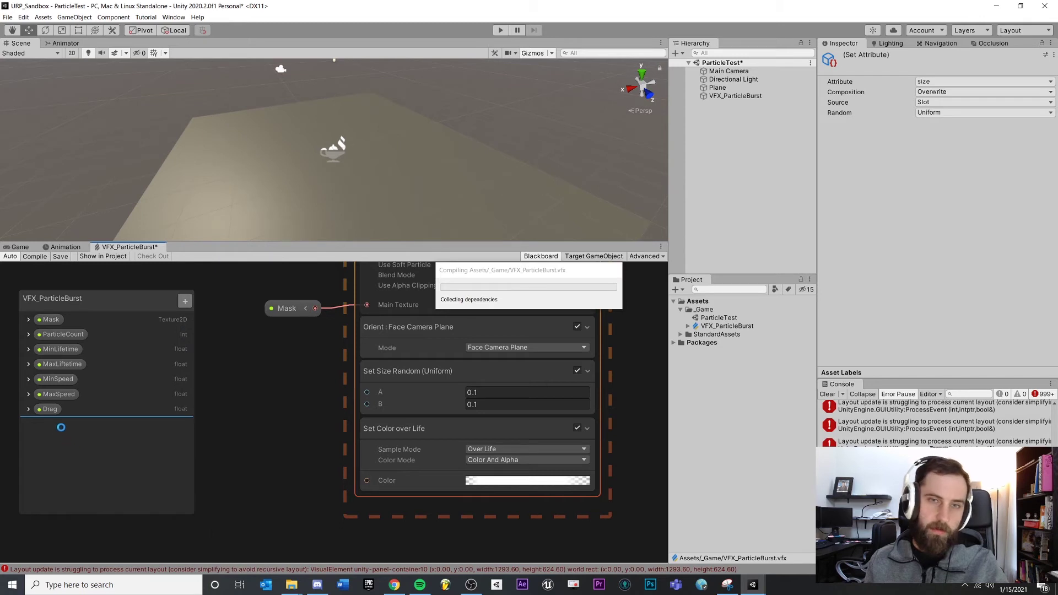
{"action": "right_click", "coordinate": [64, 428]}
{"action": "left_click", "coordinate": [99, 436]}
{"action": "type", "text": "MinSize"}
{"action": "key", "text": "Return"}
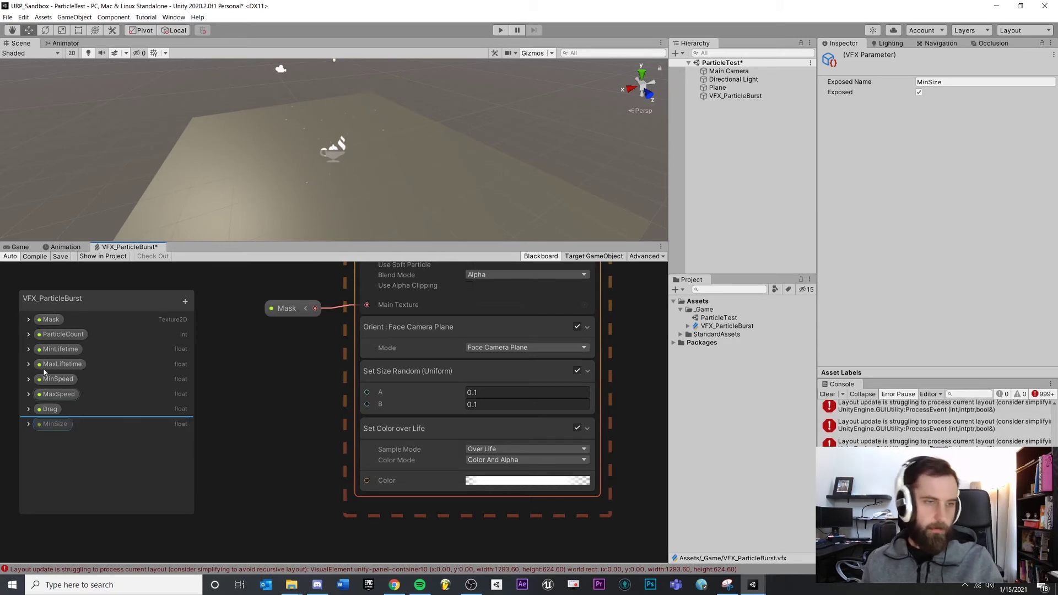
Step: Add a second exposed float parameter named MaxSize
{"action": "left_click", "coordinate": [186, 302]}
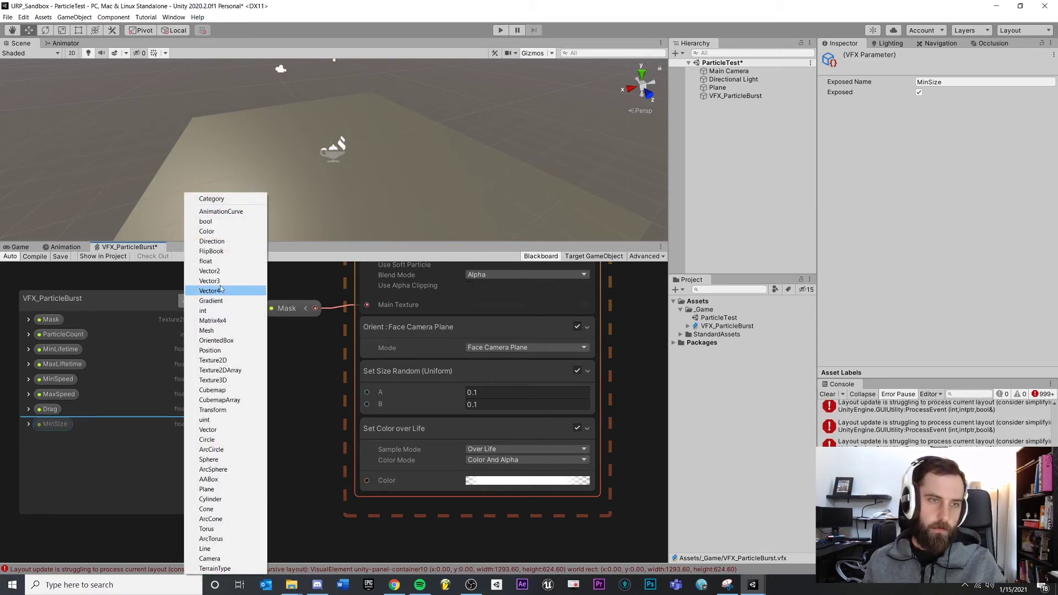
{"action": "left_click", "coordinate": [227, 262]}
{"action": "right_click", "coordinate": [55, 439]}
{"action": "left_click", "coordinate": [78, 446]}
{"action": "type", "text": "Max"}
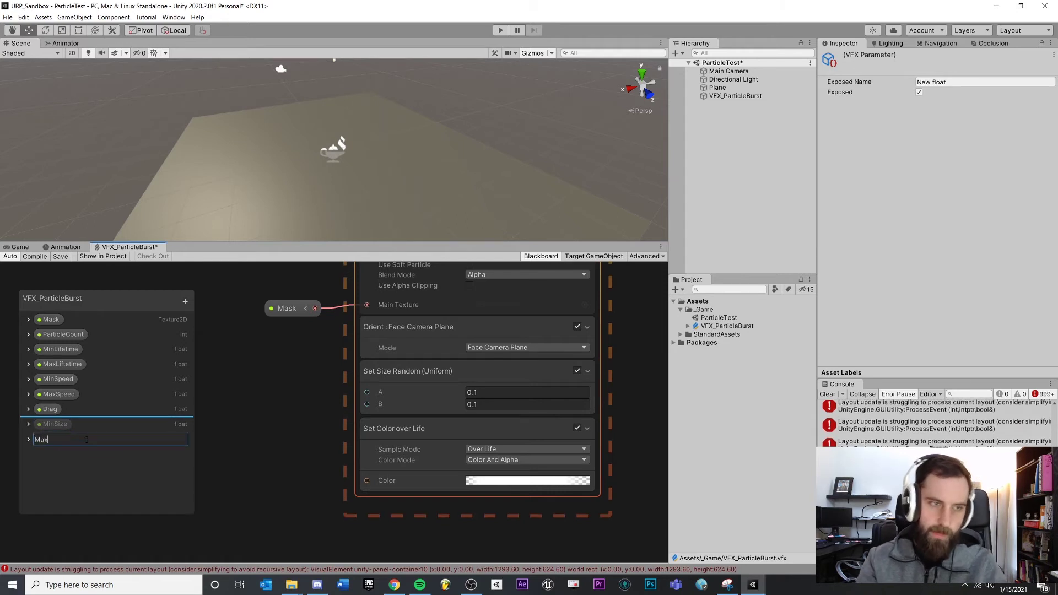
{"action": "type", "text": "Size"}
{"action": "key", "text": "Return"}
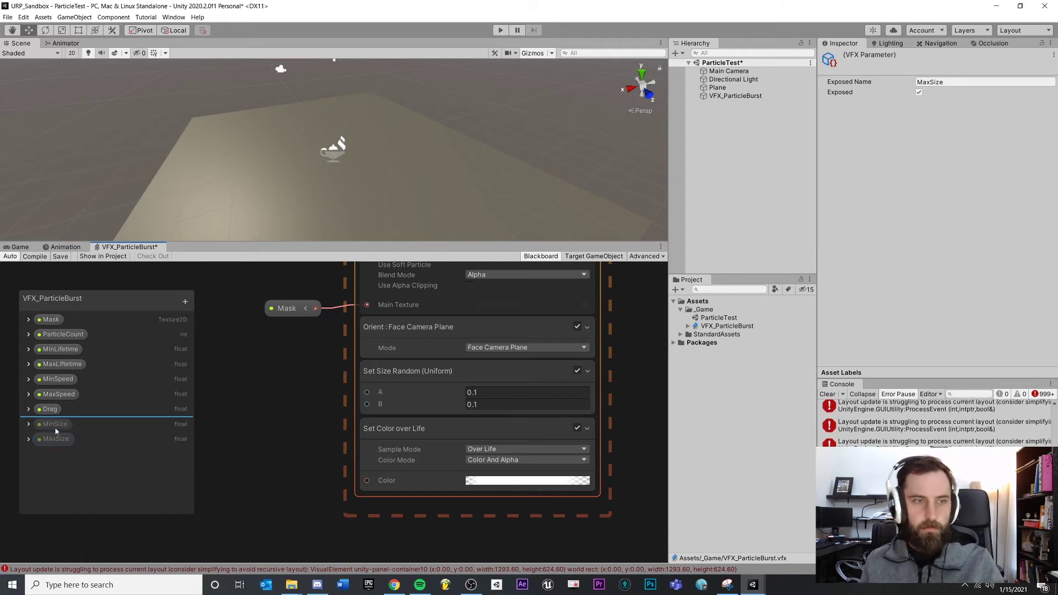
Step: Feed MinSize and MaxSize into Set Size Random's A and B, with values 0.1 and 0.2
{"action": "left_click_drag", "start_coordinate": [55, 432], "coordinate": [312, 395]}
{"action": "left_click_drag", "start_coordinate": [53, 447], "coordinate": [366, 404]}
{"action": "left_click", "coordinate": [118, 446]}
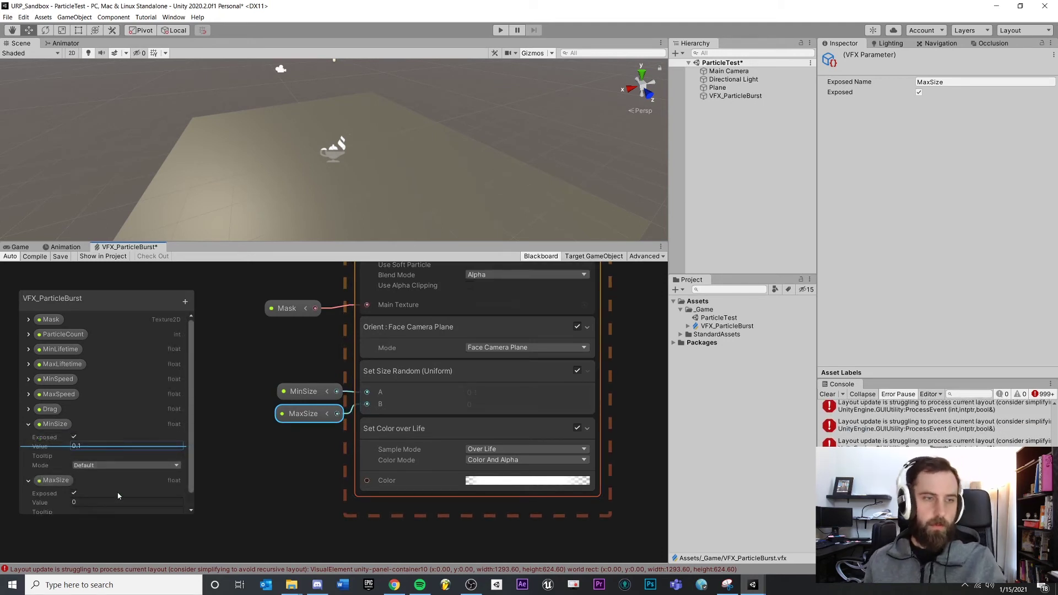
{"action": "left_click", "coordinate": [100, 502]}
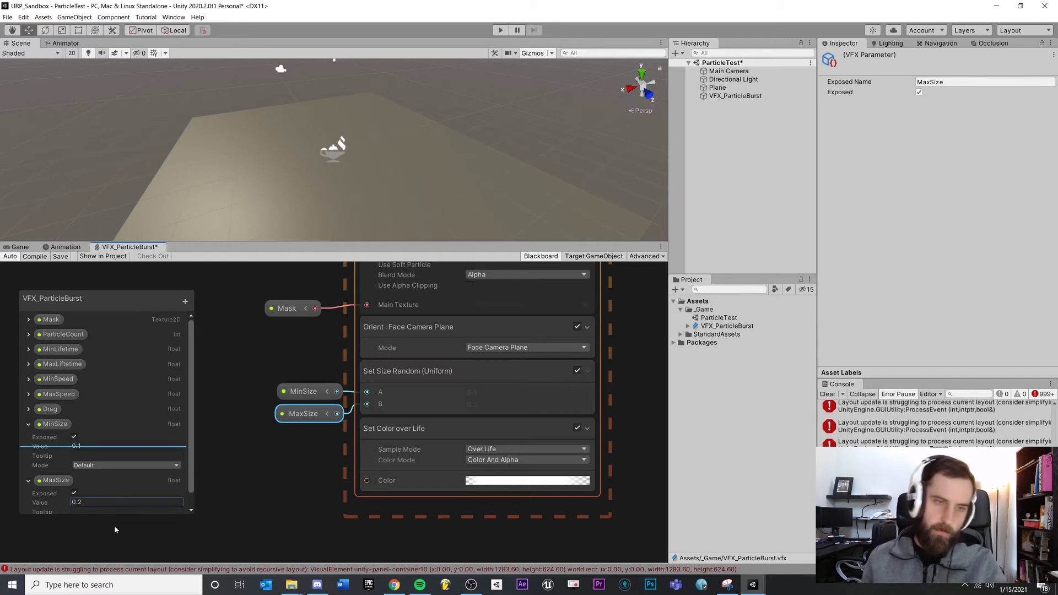
{"action": "left_click_drag", "start_coordinate": [264, 432], "coordinate": [308, 395]}
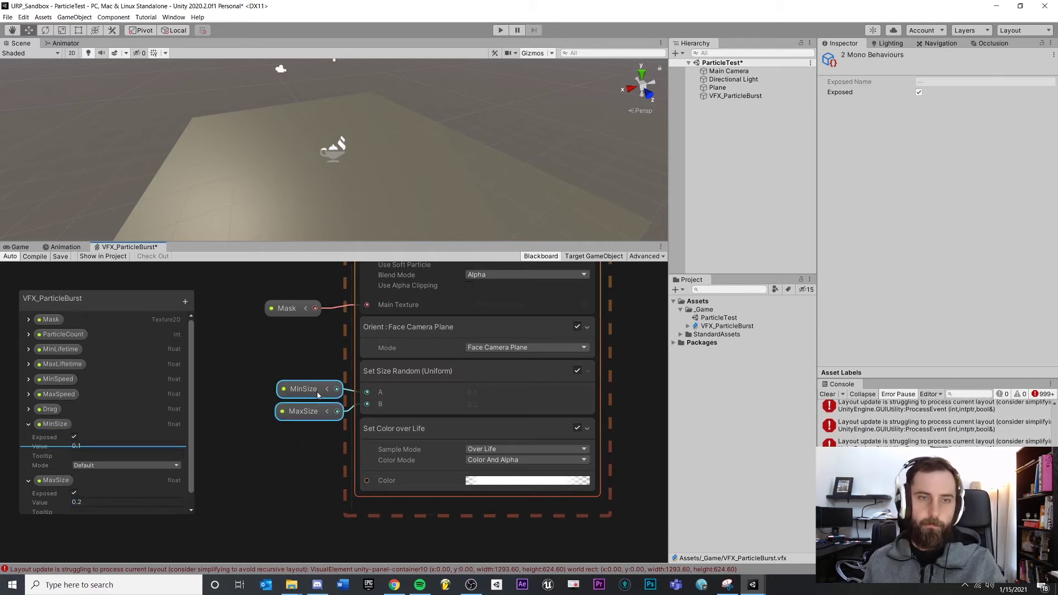
{"action": "left_click", "coordinate": [772, 96]}
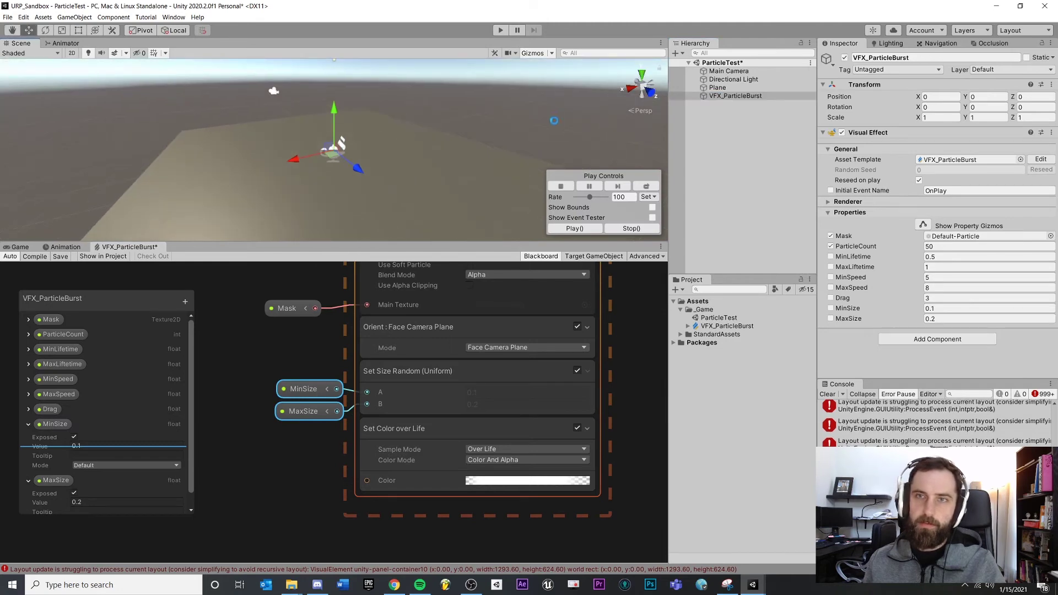
Step: Save with Ctrl+S and replay VFX_ParticleBurst several times to check the randomized sizes
{"action": "key", "text": "ctrl+s"}
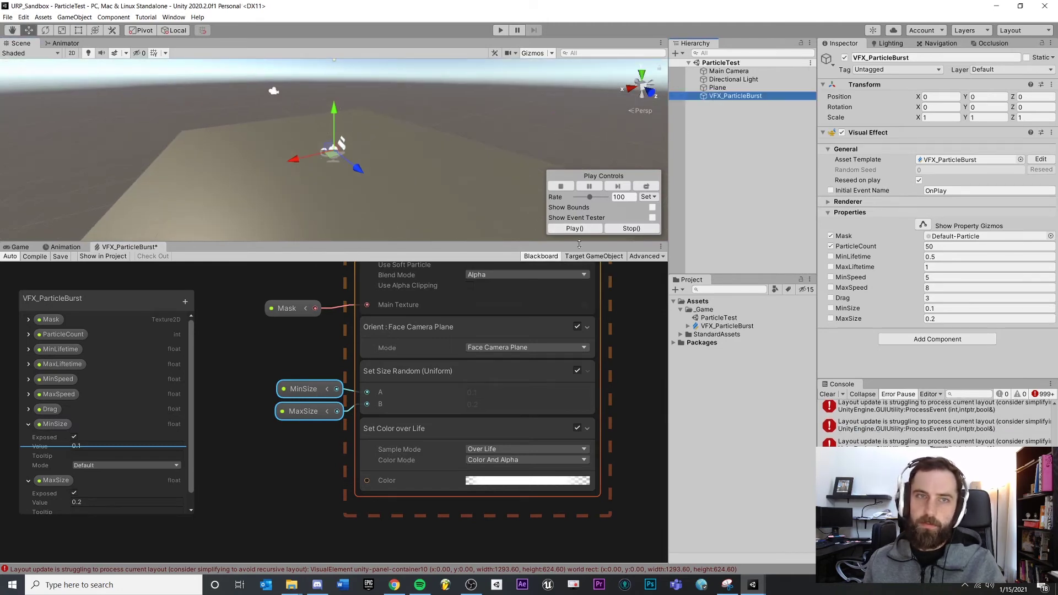
{"action": "left_click", "coordinate": [575, 228]}
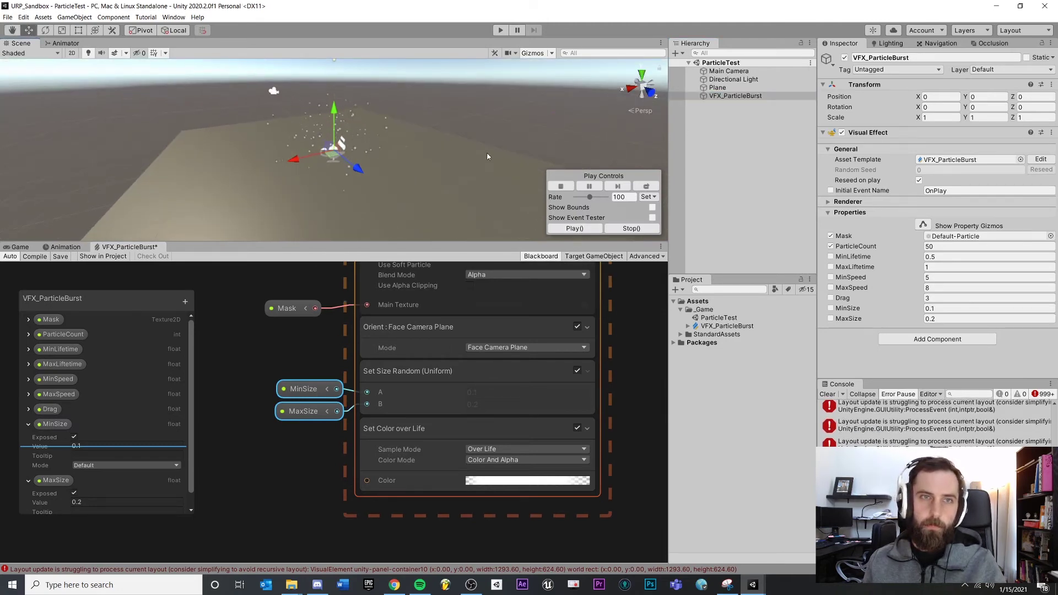
{"action": "left_click_drag", "start_coordinate": [487, 152], "coordinate": [491, 199], "text": "alt"}
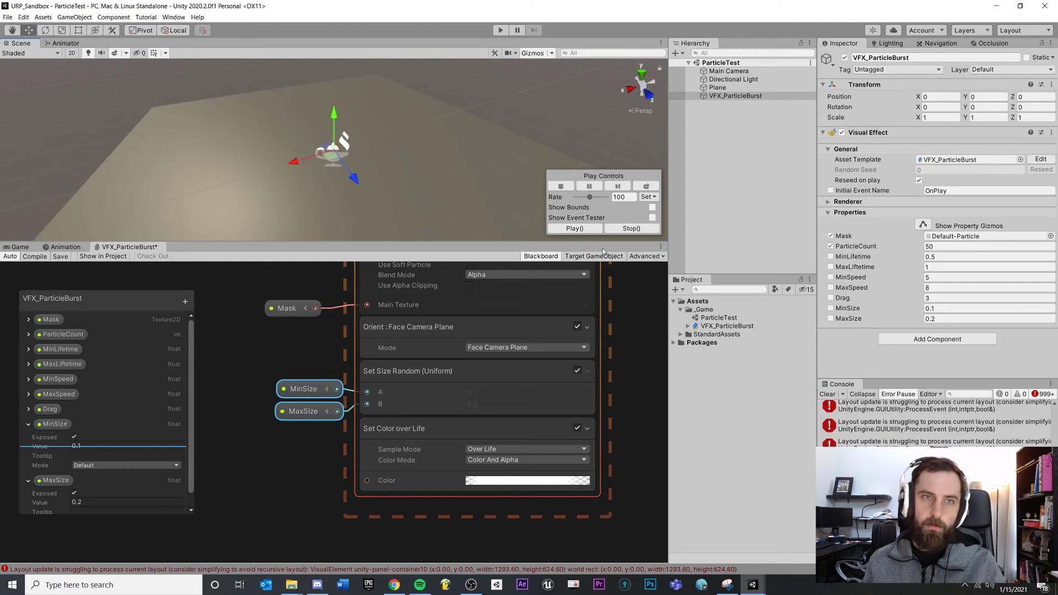
{"action": "left_click", "coordinate": [577, 229]}
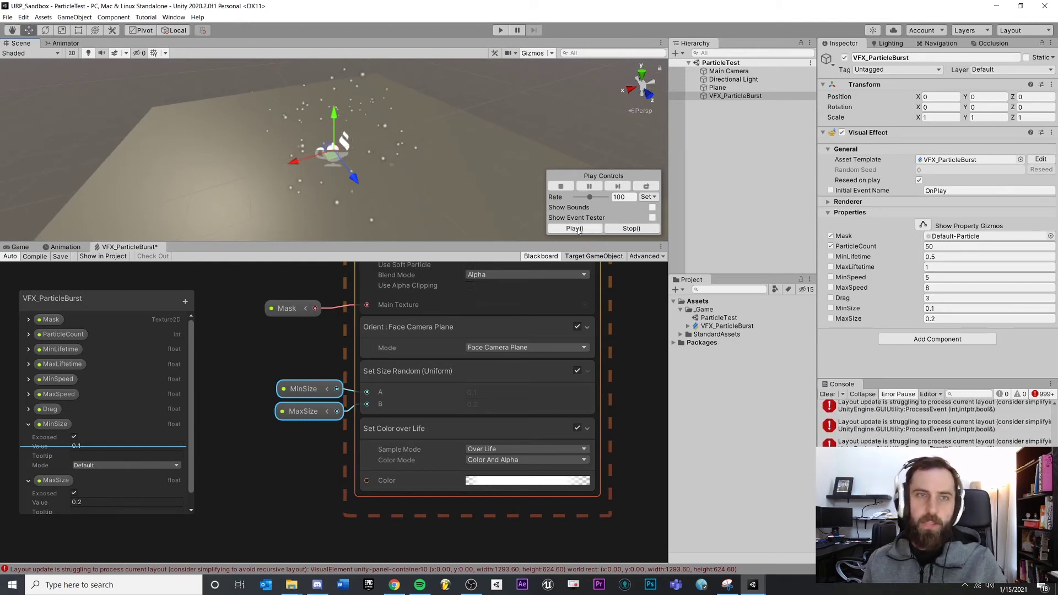
{"action": "left_click", "coordinate": [578, 229]}
{"action": "left_click", "coordinate": [759, 154]}
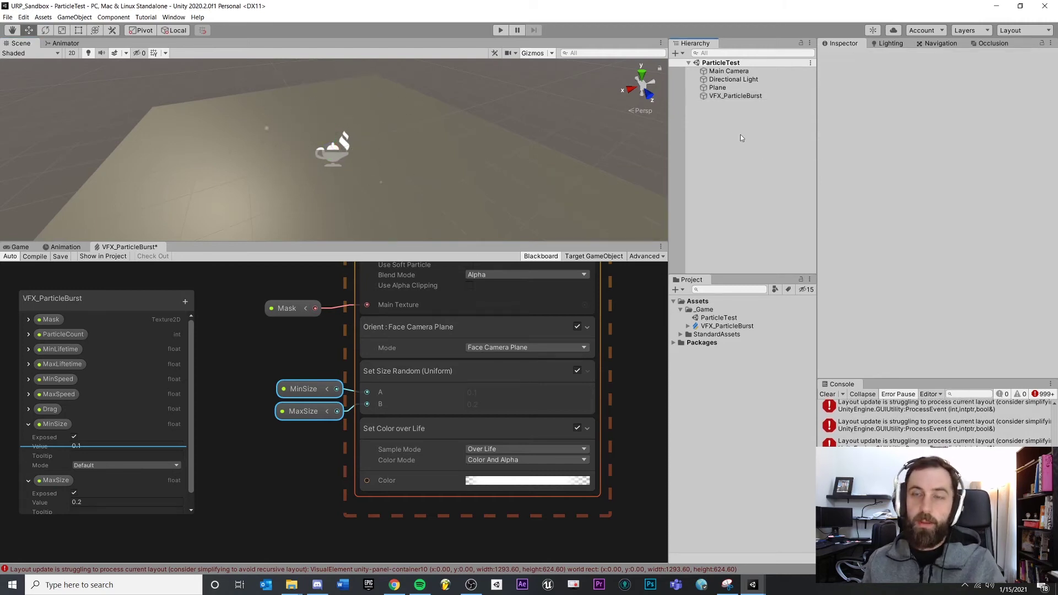
{"action": "left_click", "coordinate": [734, 96]}
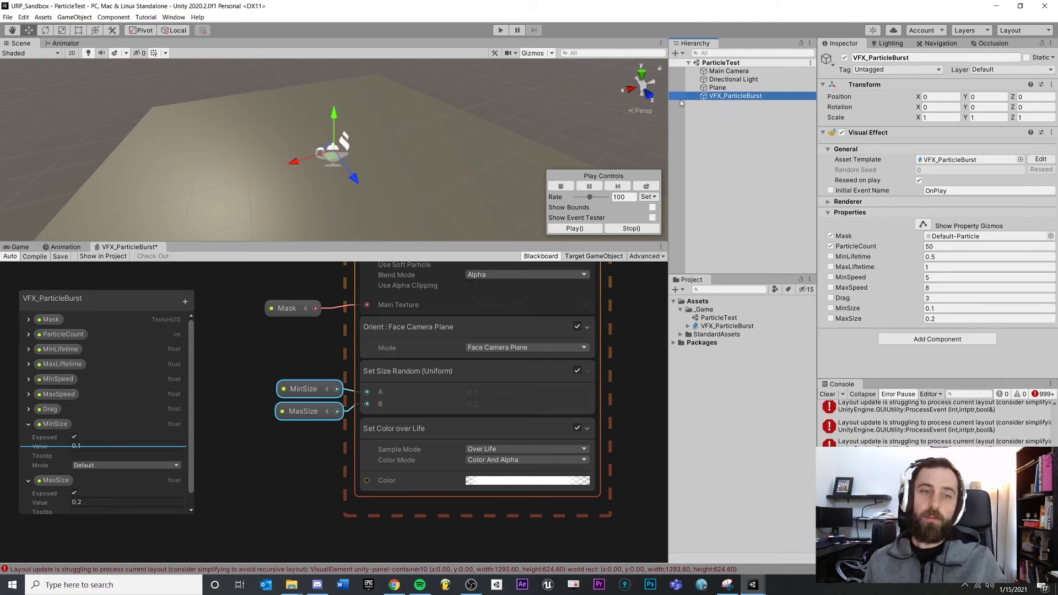
{"action": "key", "text": "ctrl+s"}
{"action": "left_click", "coordinate": [575, 228]}
Step: Insert a Set Color block below the Set Size Random (Uniform) block
{"action": "left_click", "coordinate": [319, 492]}
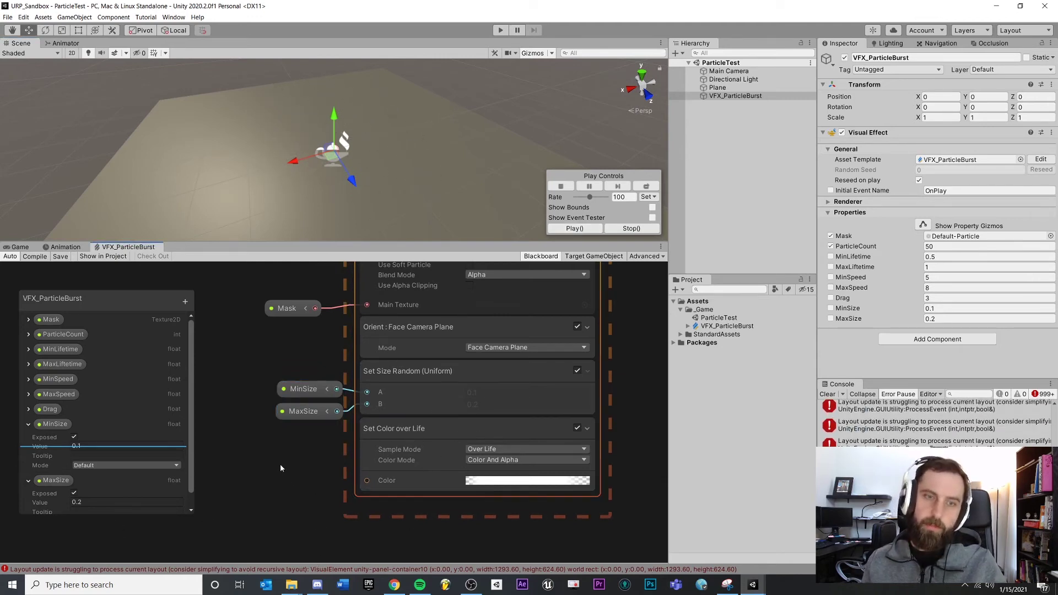
{"action": "left_click", "coordinate": [447, 421]}
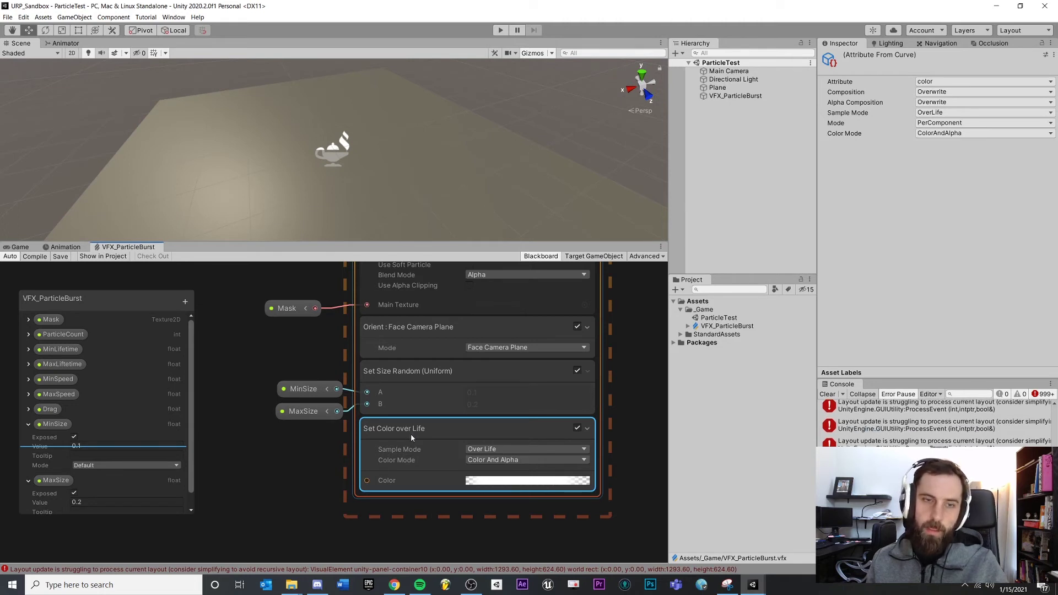
{"action": "left_click", "coordinate": [293, 501]}
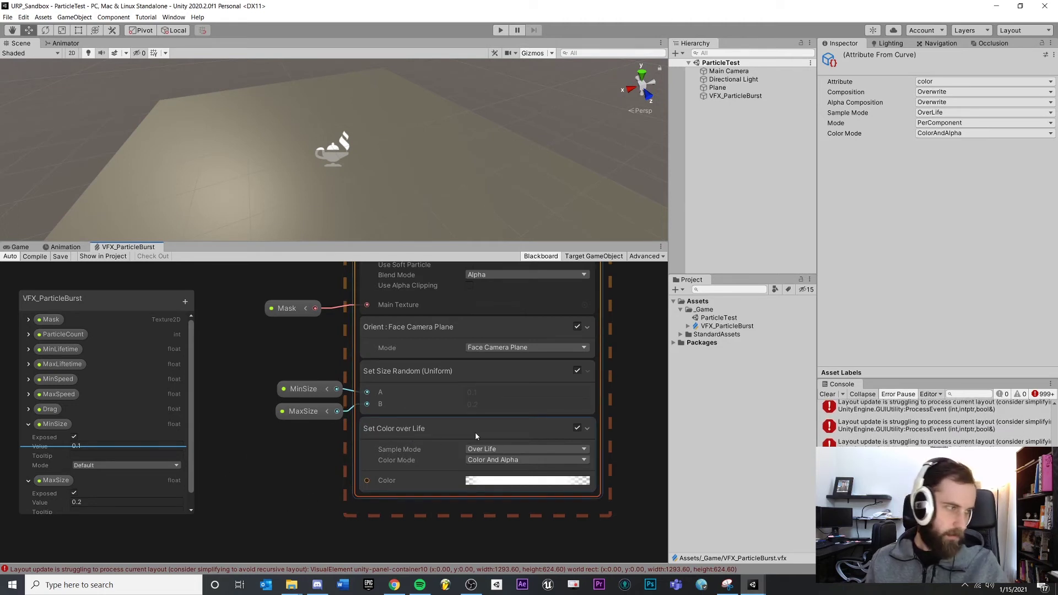
{"action": "left_click", "coordinate": [417, 379]}
{"action": "key", "text": "space"}
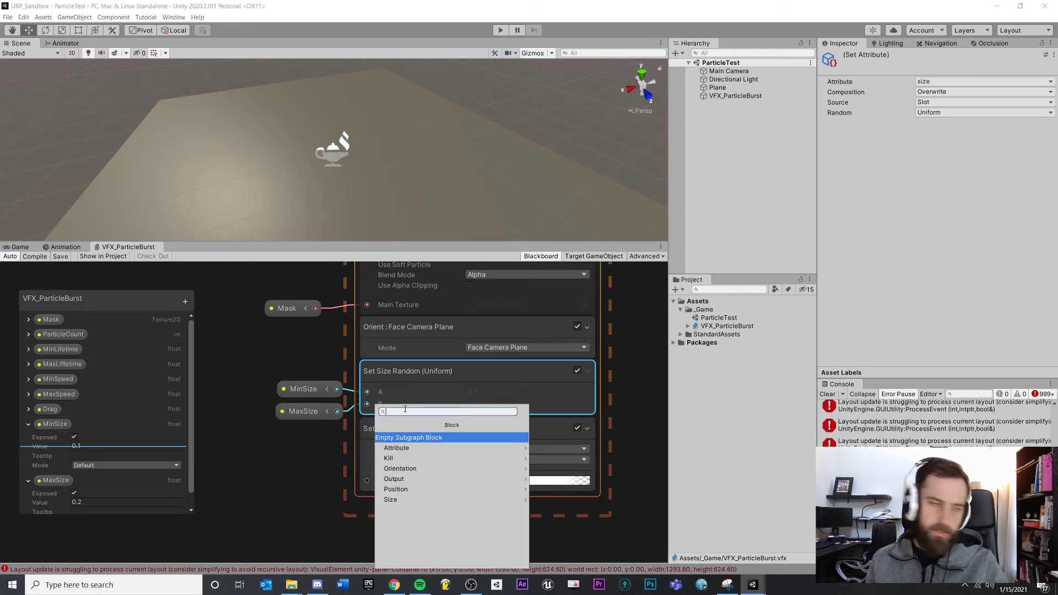
{"action": "type", "text": "Set Colo"}
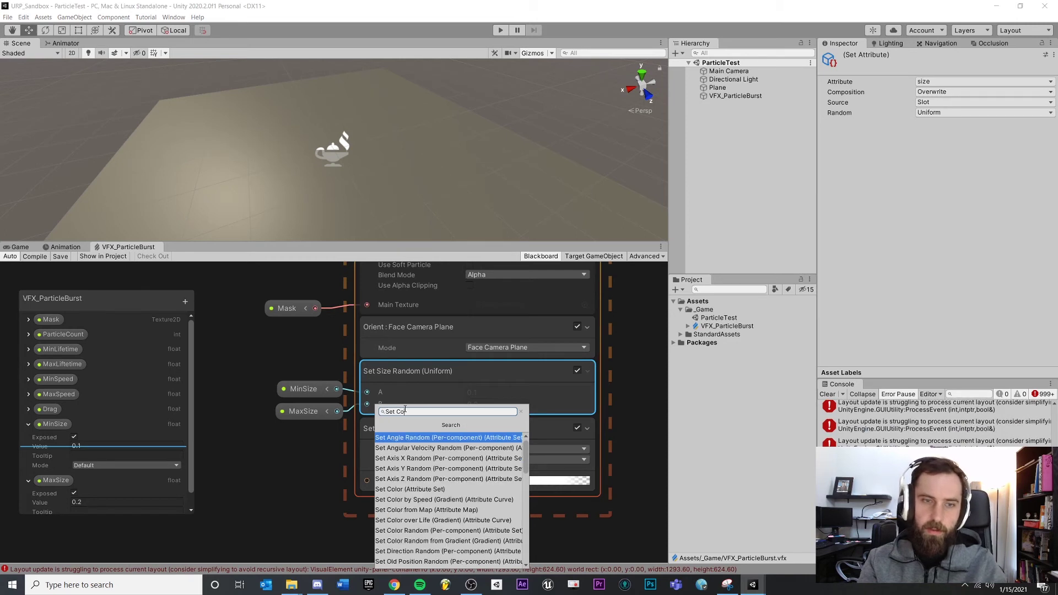
{"action": "type", "text": "r"}
{"action": "key", "text": "Return"}
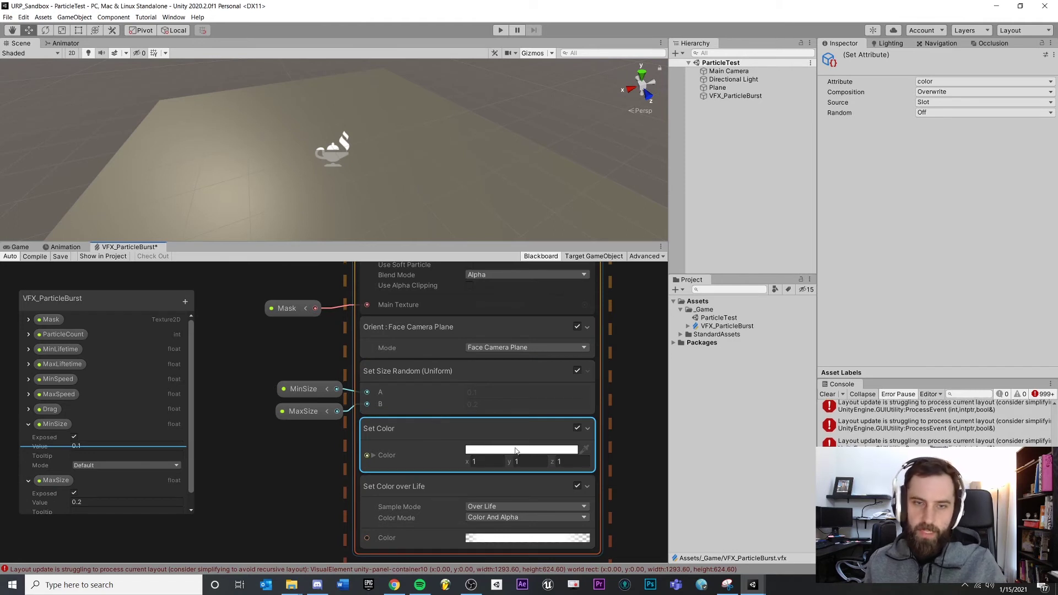
Step: Add a new Color parameter to the Blackboard and begin renaming it
{"action": "left_click", "coordinate": [28, 424]}
{"action": "left_click", "coordinate": [28, 439]}
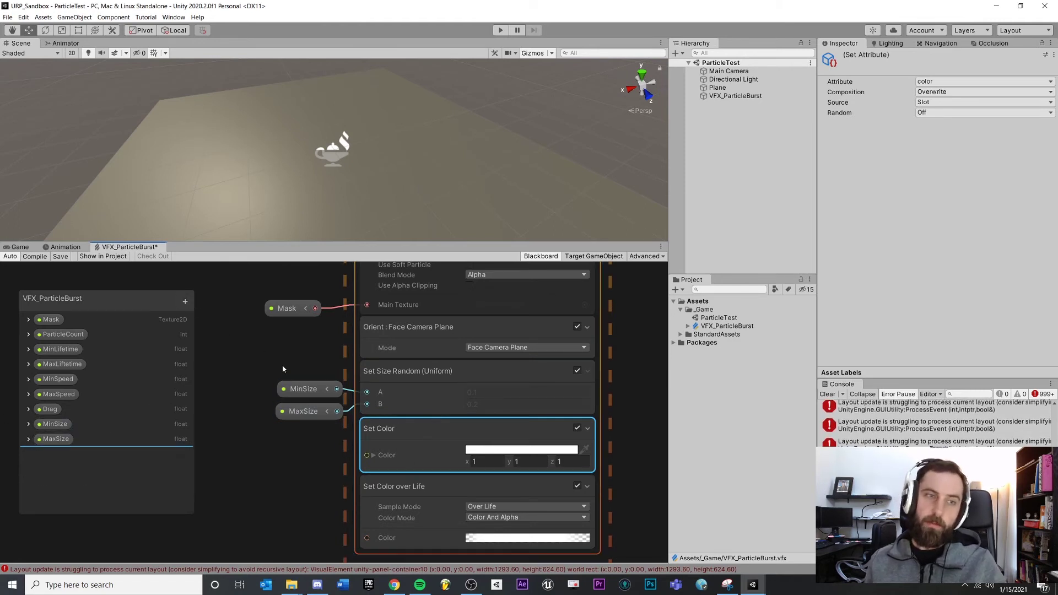
{"action": "left_click", "coordinate": [186, 303]}
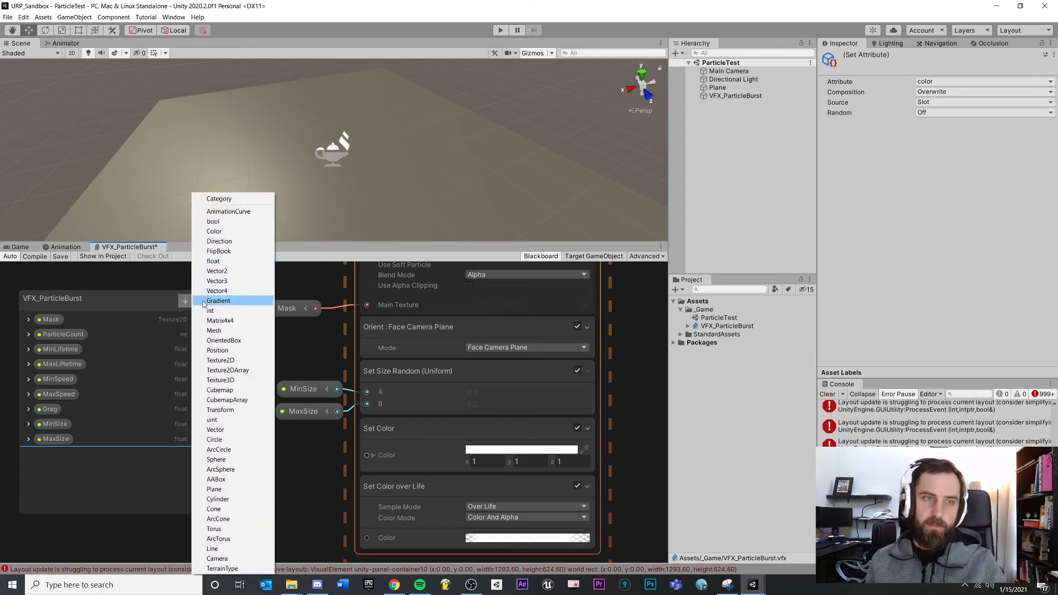
{"action": "left_click", "coordinate": [222, 232]}
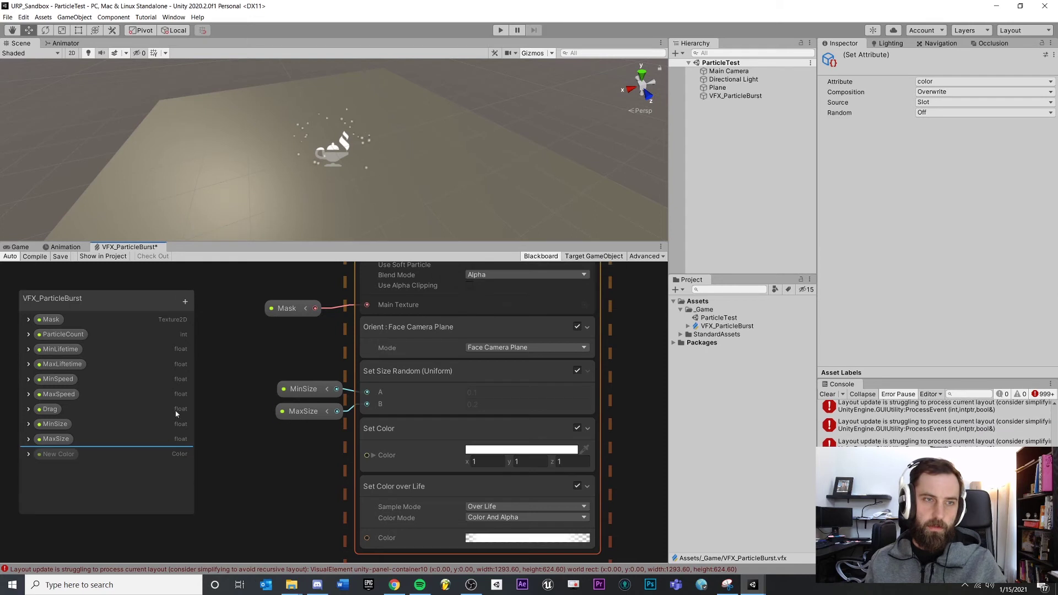
{"action": "right_click", "coordinate": [62, 454]}
{"action": "left_click", "coordinate": [88, 459]}
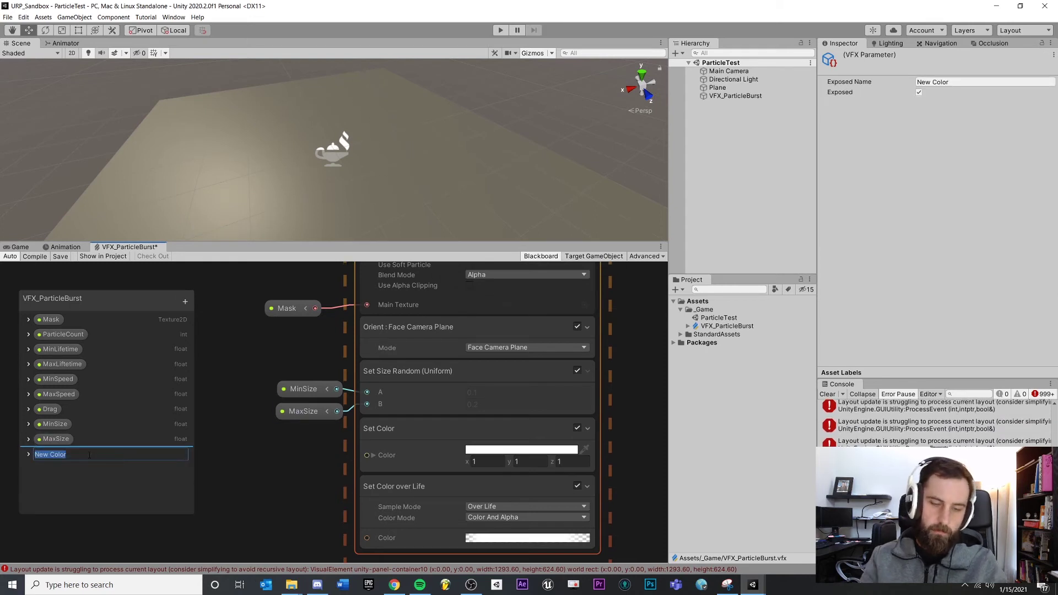
{"action": "type", "text": "Bur"}
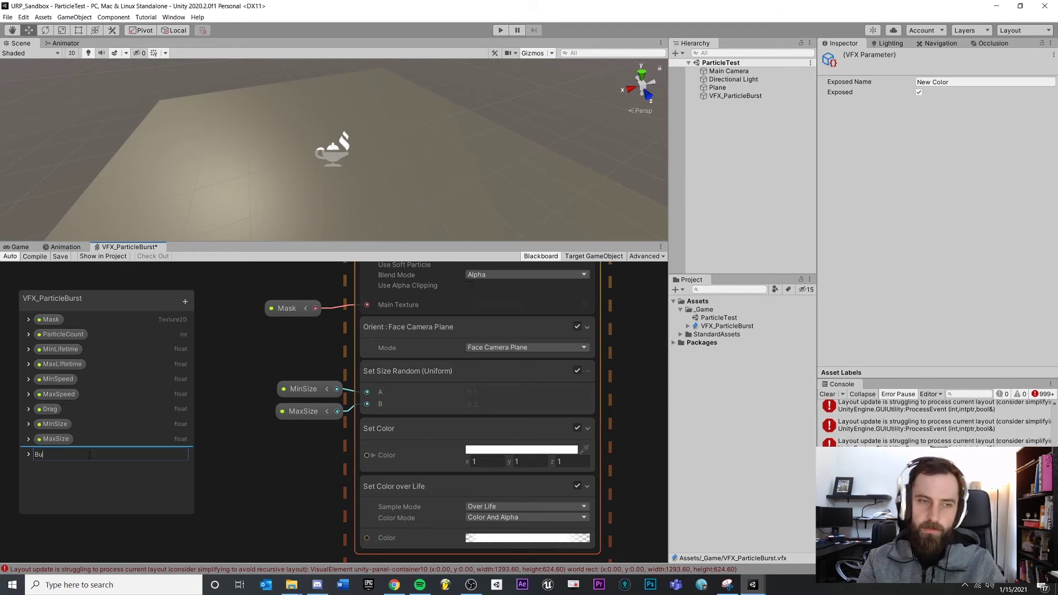
Step: Name the parameter Color and give it an HDR orange at intensity 4 (R 16, G 1.7568, B 0)
{"action": "key", "text": "Return"}
{"action": "left_click", "coordinate": [117, 474]}
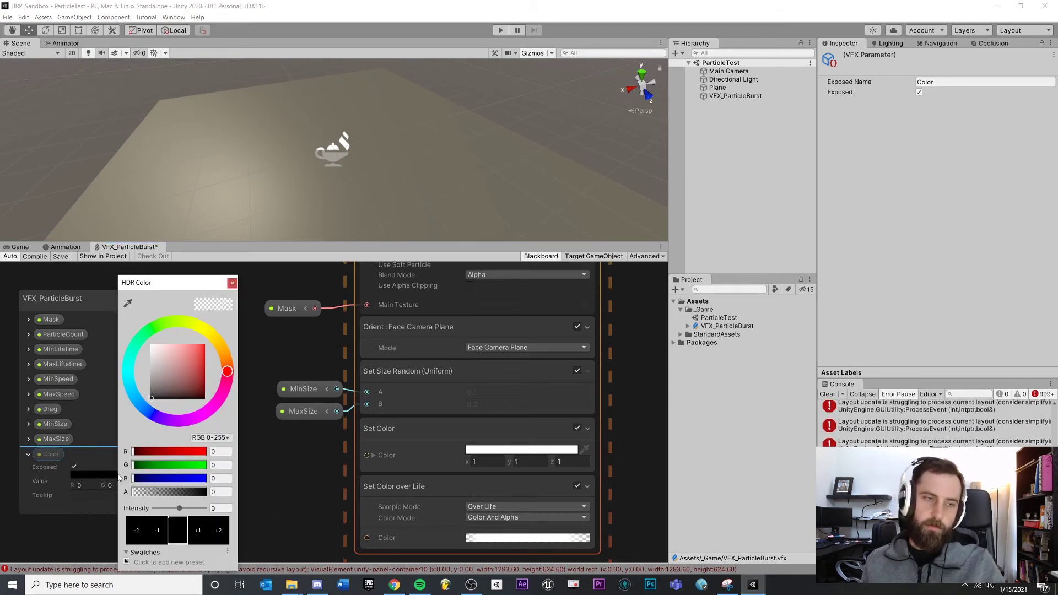
{"action": "left_click_drag", "start_coordinate": [231, 371], "coordinate": [129, 362]}
{"action": "left_click", "coordinate": [205, 345]}
{"action": "left_click_drag", "start_coordinate": [209, 337], "coordinate": [232, 369]}
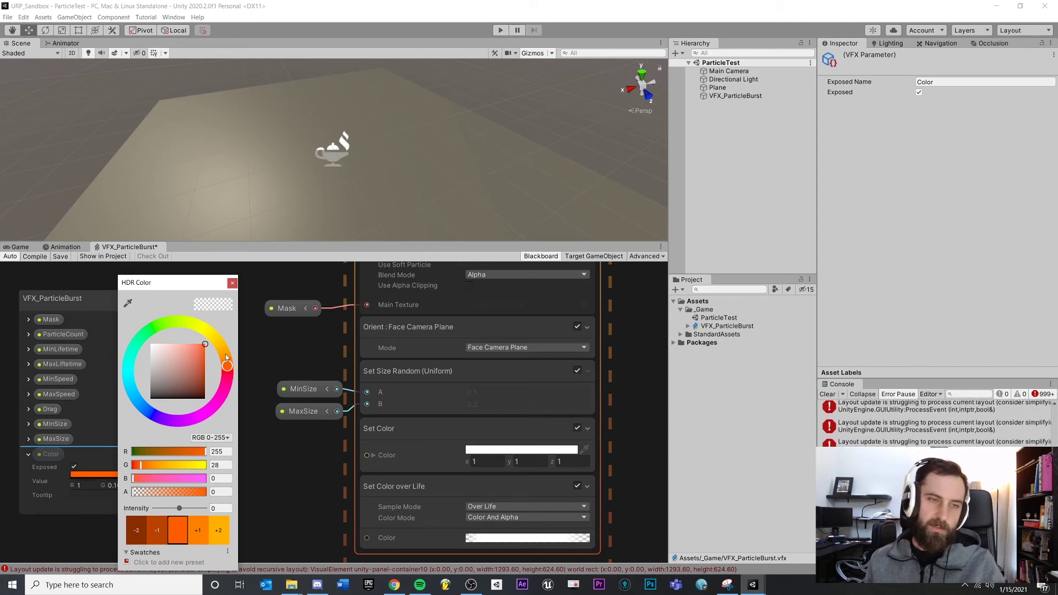
{"action": "left_click", "coordinate": [201, 532]}
{"action": "left_click", "coordinate": [201, 532]}
{"action": "left_click", "coordinate": [201, 532]}
{"action": "left_click", "coordinate": [202, 529]}
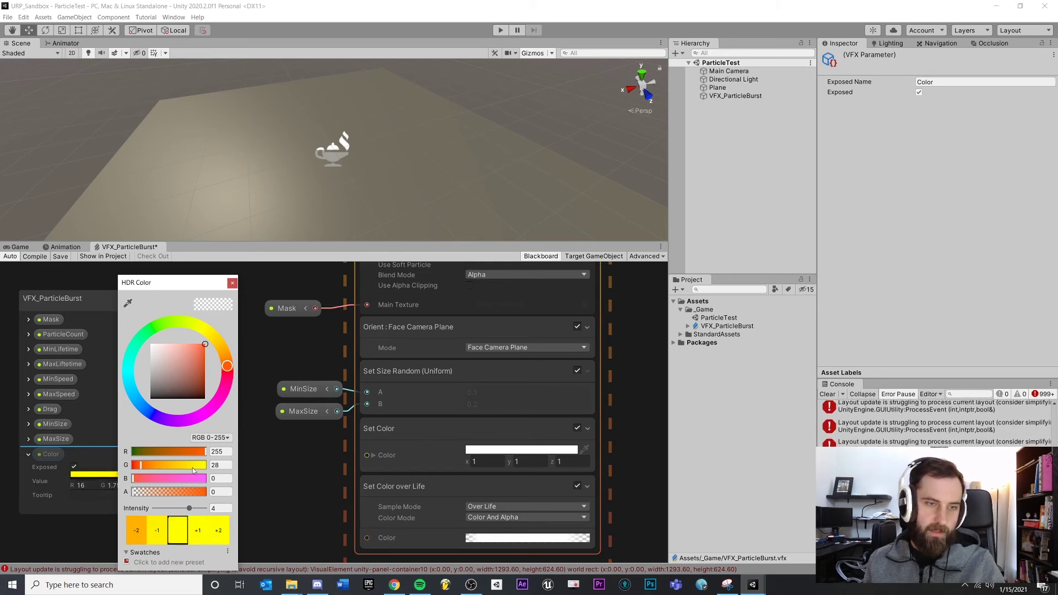
{"action": "left_click", "coordinate": [232, 284]}
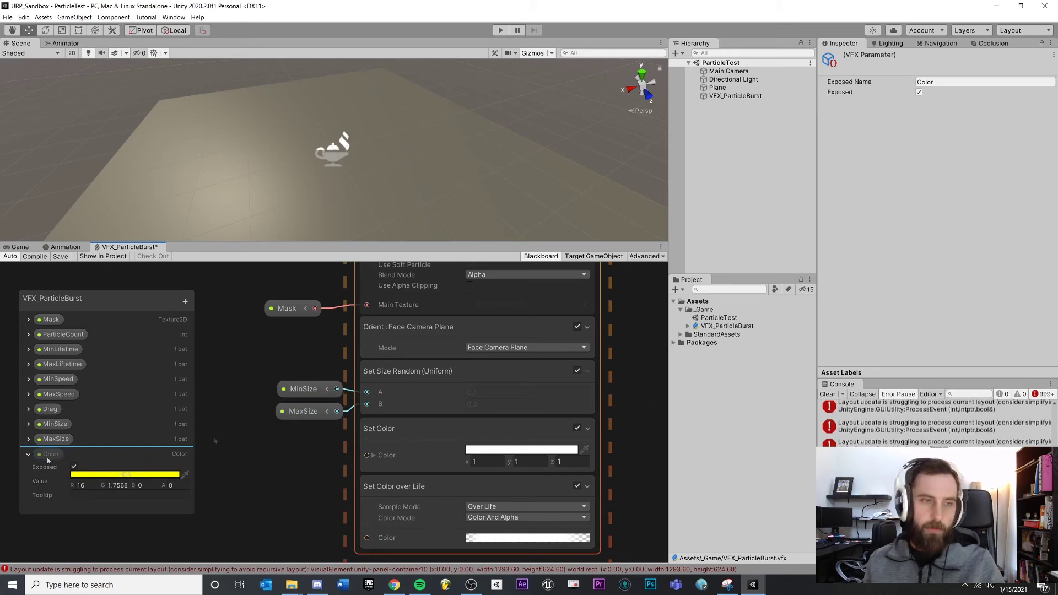
Step: Connect the Color parameter to Set Color's input, save the graph, and replay the burst
{"action": "left_click_drag", "start_coordinate": [47, 456], "coordinate": [367, 456]}
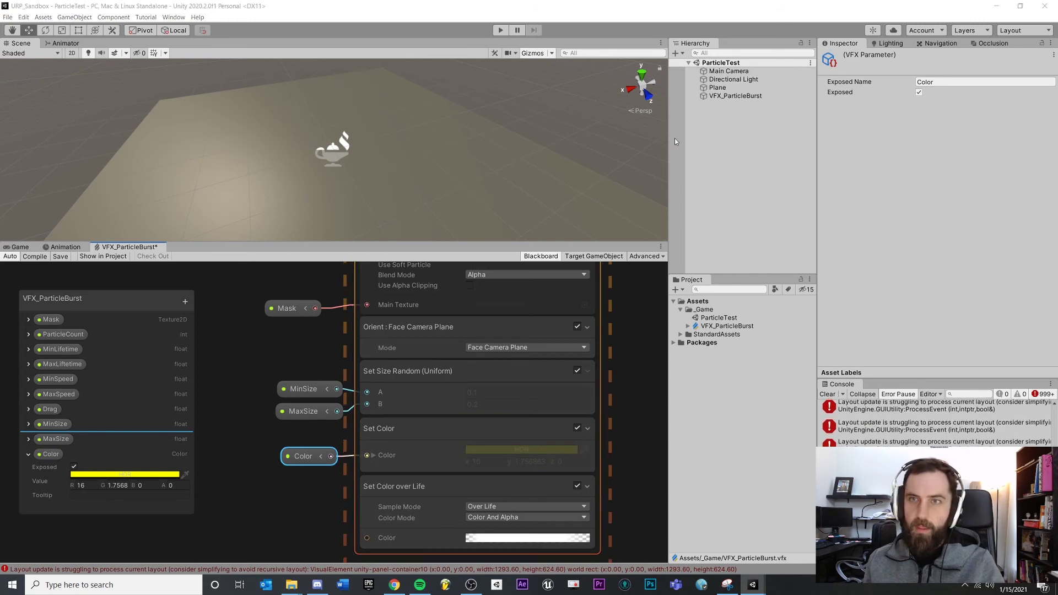
{"action": "left_click", "coordinate": [61, 258]}
{"action": "left_click", "coordinate": [739, 96]}
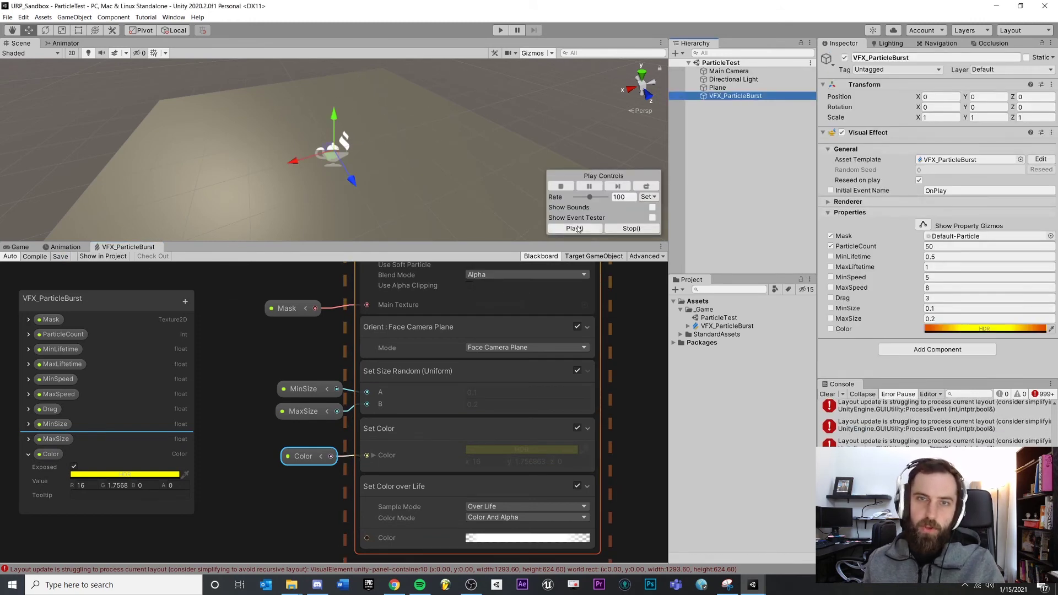
{"action": "left_click", "coordinate": [574, 228]}
{"action": "left_click", "coordinate": [577, 229]}
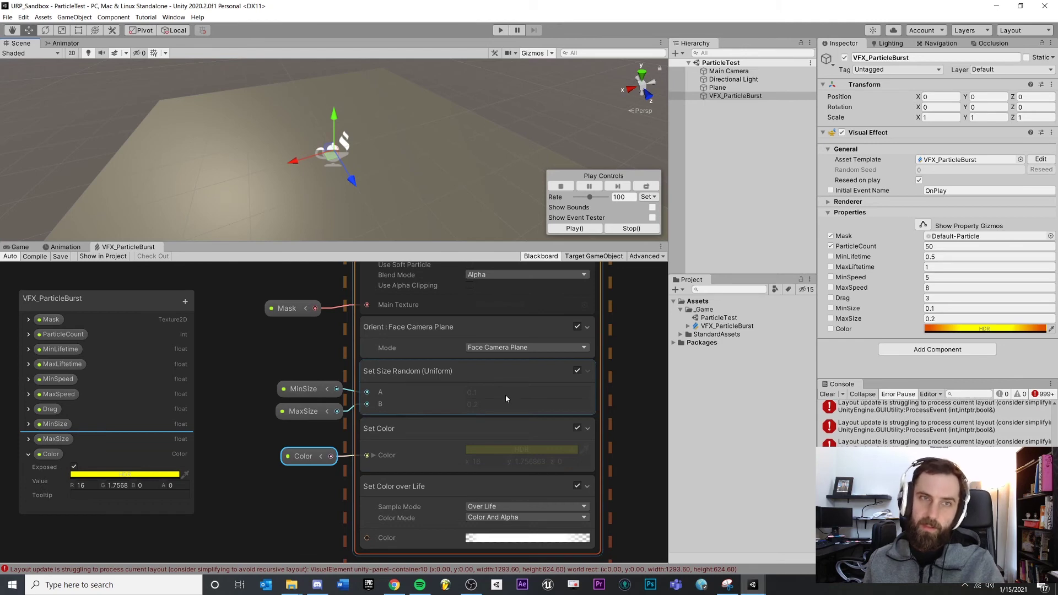
{"action": "left_click", "coordinate": [575, 229]}
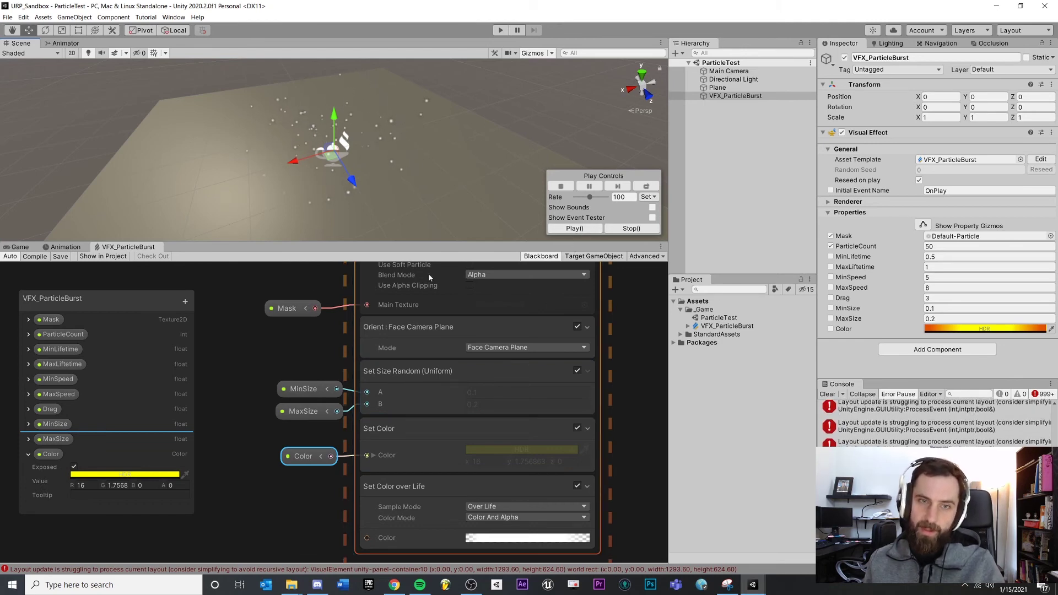
{"action": "left_click", "coordinate": [418, 509]}
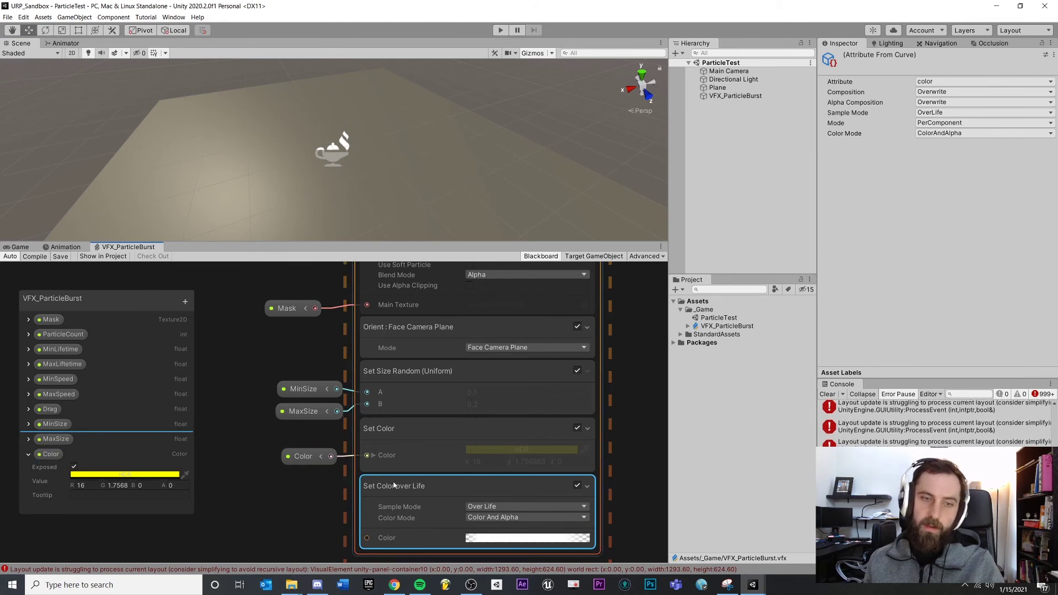
Step: Change Set Color over Life's composition to Multiply and replay the burst in orange
{"action": "left_click", "coordinate": [384, 450]}
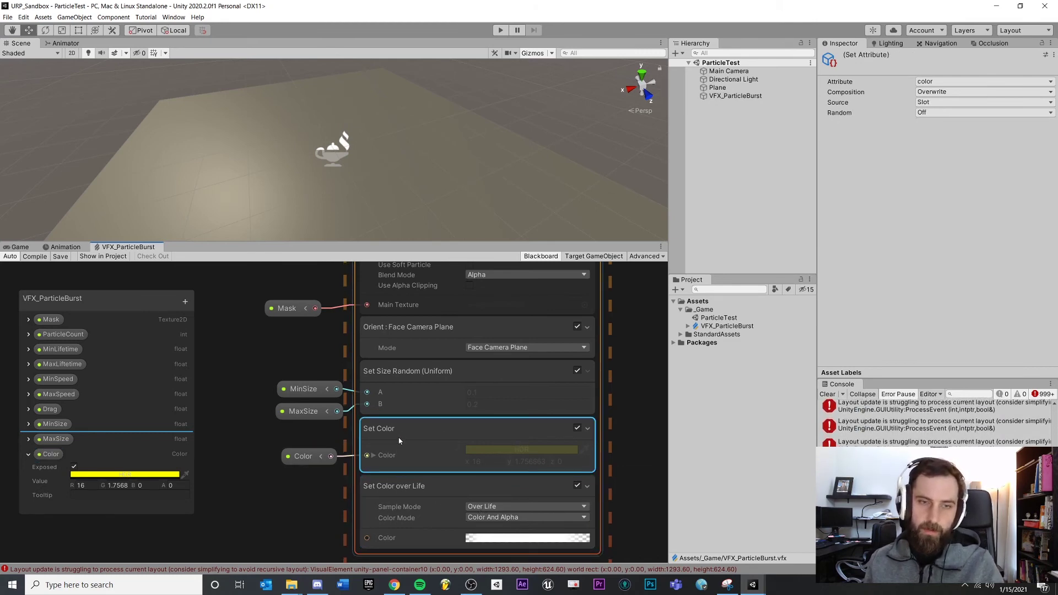
{"action": "left_click", "coordinate": [408, 484]}
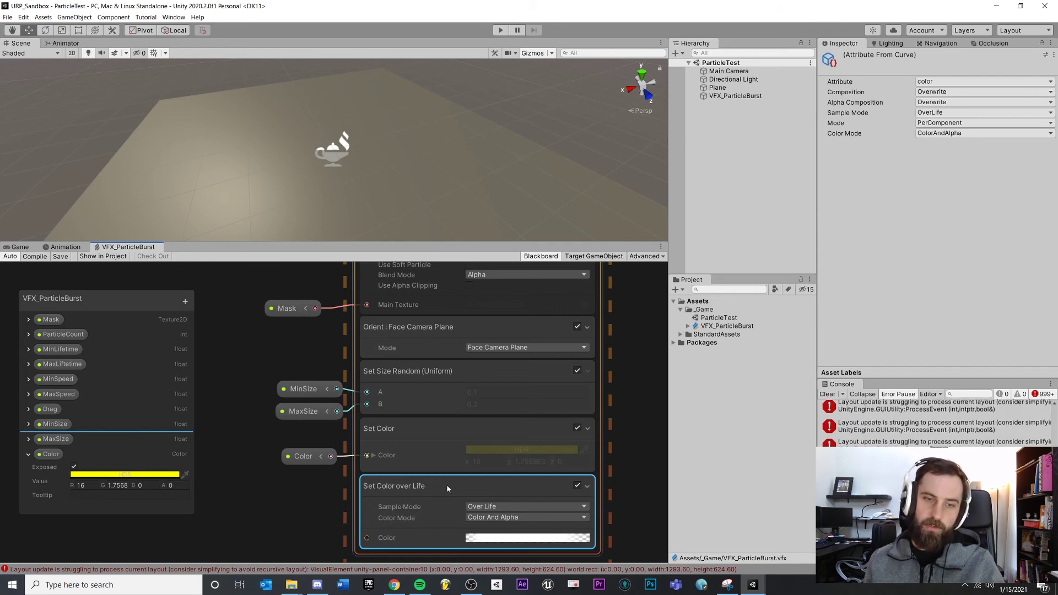
{"action": "left_click", "coordinate": [420, 453]}
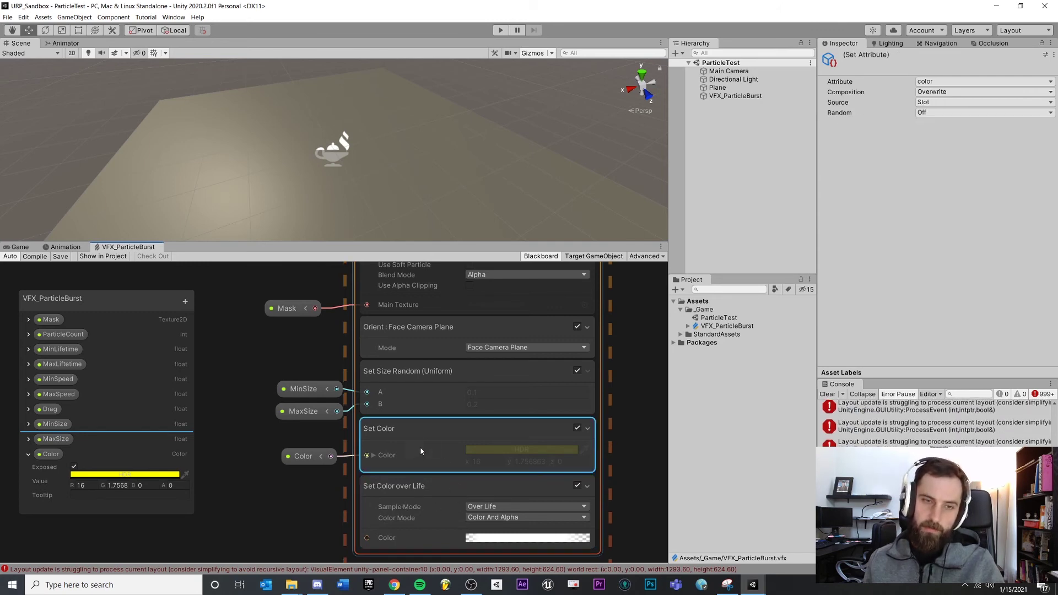
{"action": "left_click", "coordinate": [434, 491]}
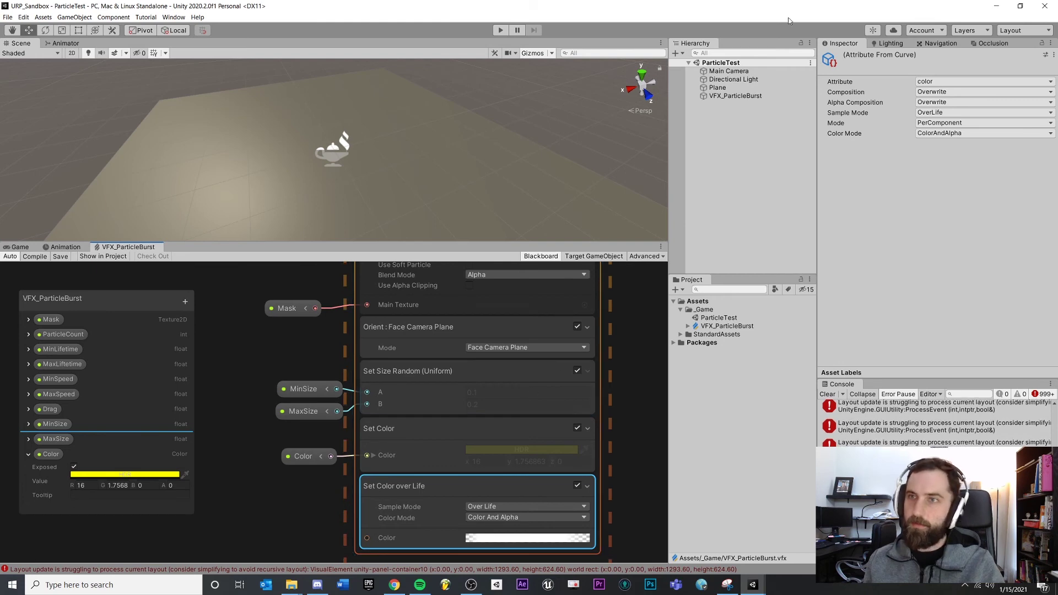
{"action": "right_click", "coordinate": [532, 480]}
{"action": "left_click", "coordinate": [466, 496]}
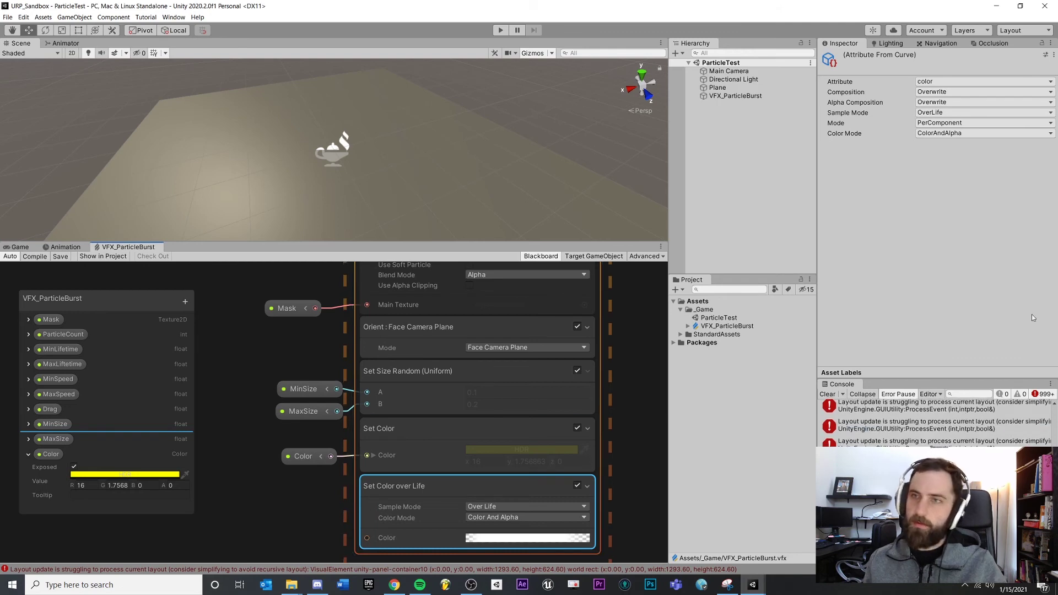
{"action": "left_click", "coordinate": [947, 92]}
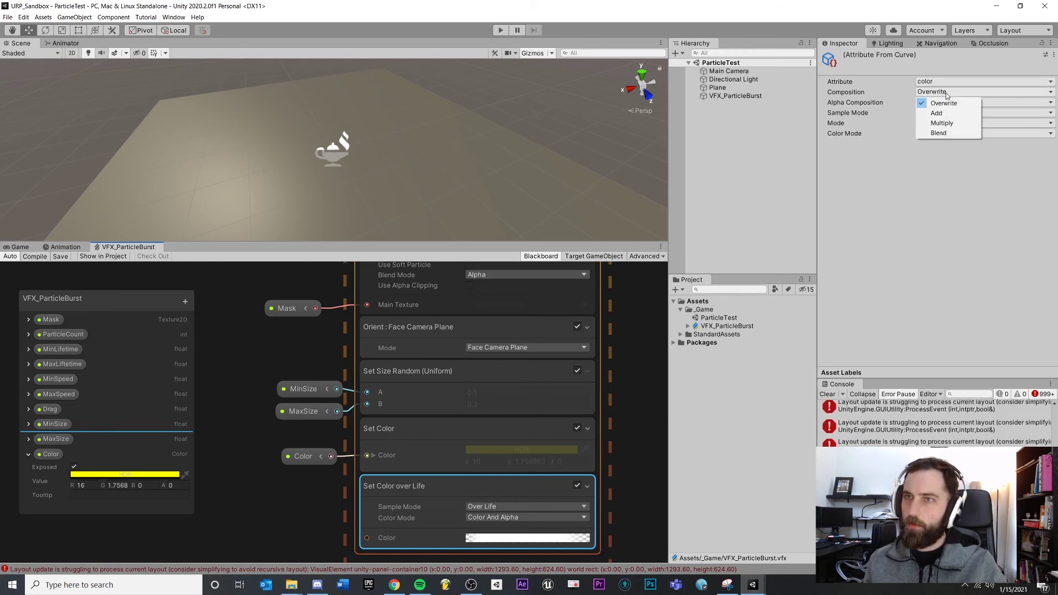
{"action": "left_click", "coordinate": [943, 123]}
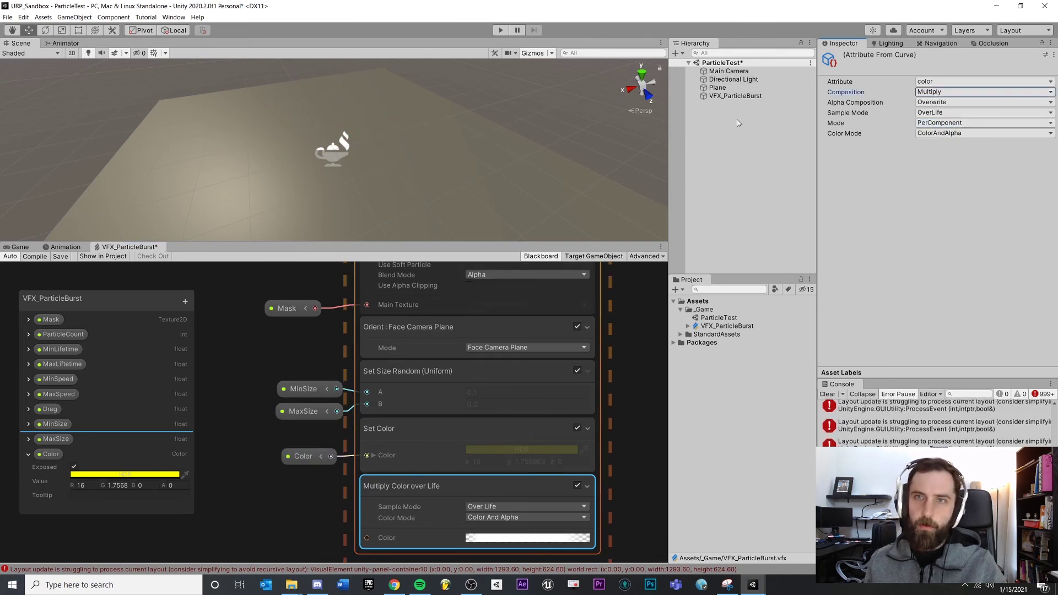
{"action": "left_click", "coordinate": [760, 96]}
{"action": "left_click", "coordinate": [578, 228]}
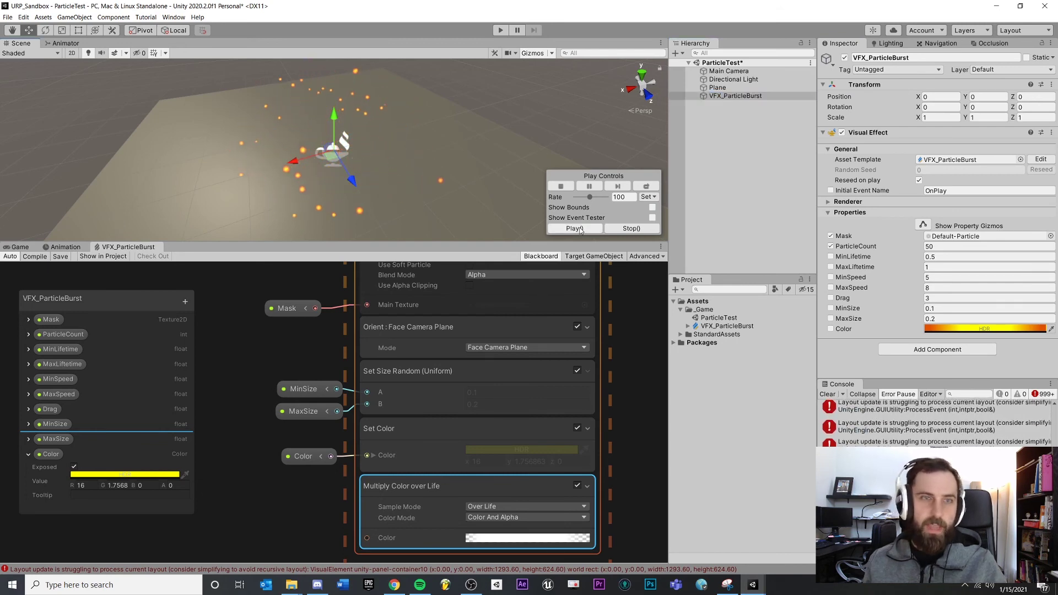
Step: Shift the exposed Color's hue slightly toward yellow (R 16, G 3.0596, B 0)
{"action": "left_click", "coordinate": [579, 229]}
{"action": "left_click", "coordinate": [579, 228]}
{"action": "left_click", "coordinate": [579, 229]}
{"action": "left_click", "coordinate": [579, 228]}
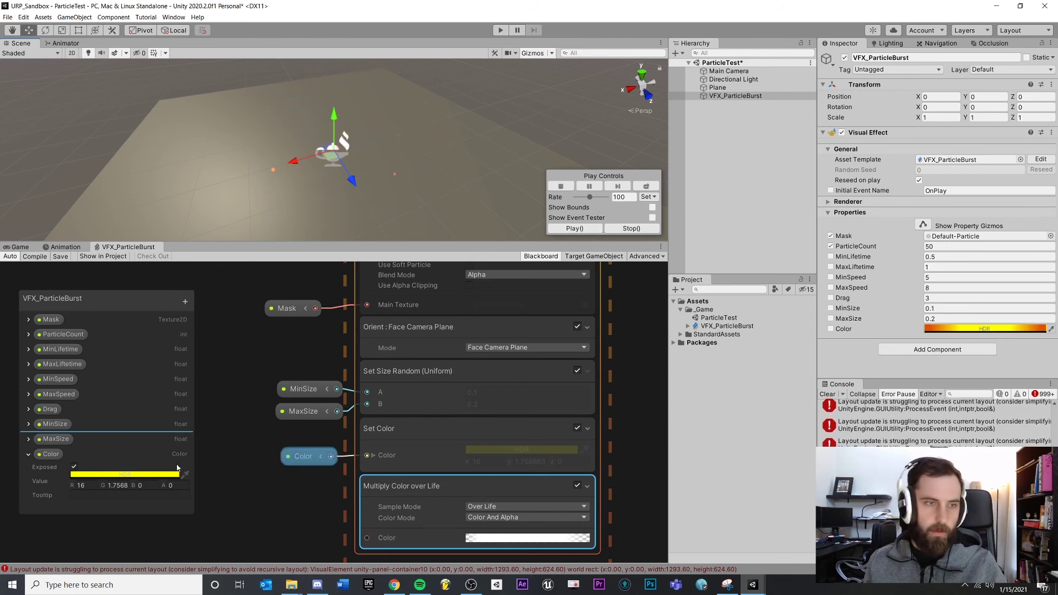
{"action": "left_click", "coordinate": [159, 475]}
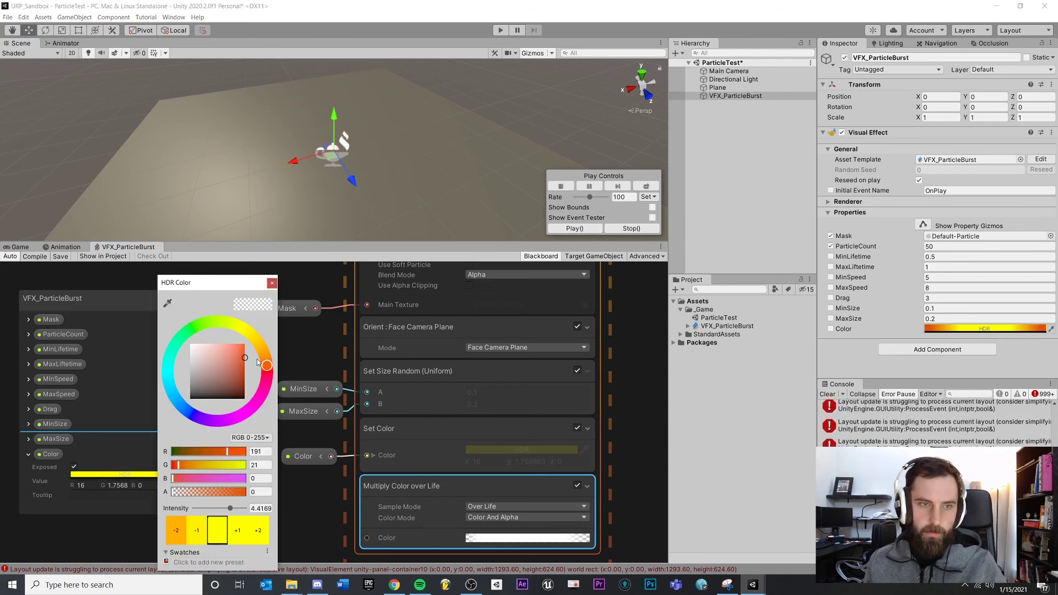
{"action": "left_click_drag", "start_coordinate": [265, 366], "coordinate": [268, 362]}
{"action": "left_click", "coordinate": [527, 538]}
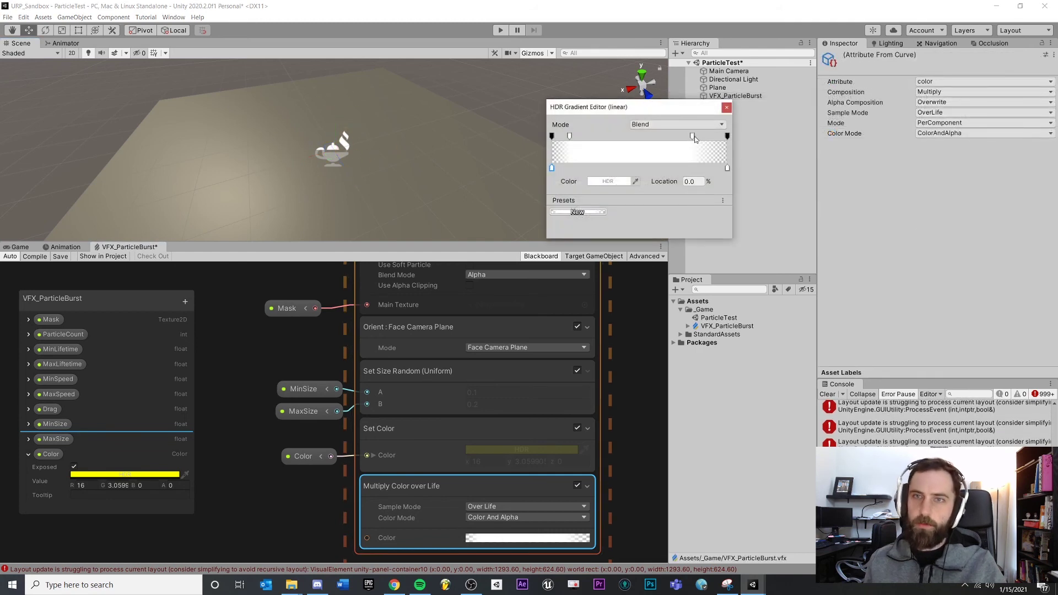
Step: Move the gradient's fade-out alpha key to about 25% of life and preview the burst
{"action": "left_click_drag", "start_coordinate": [693, 136], "coordinate": [596, 136]}
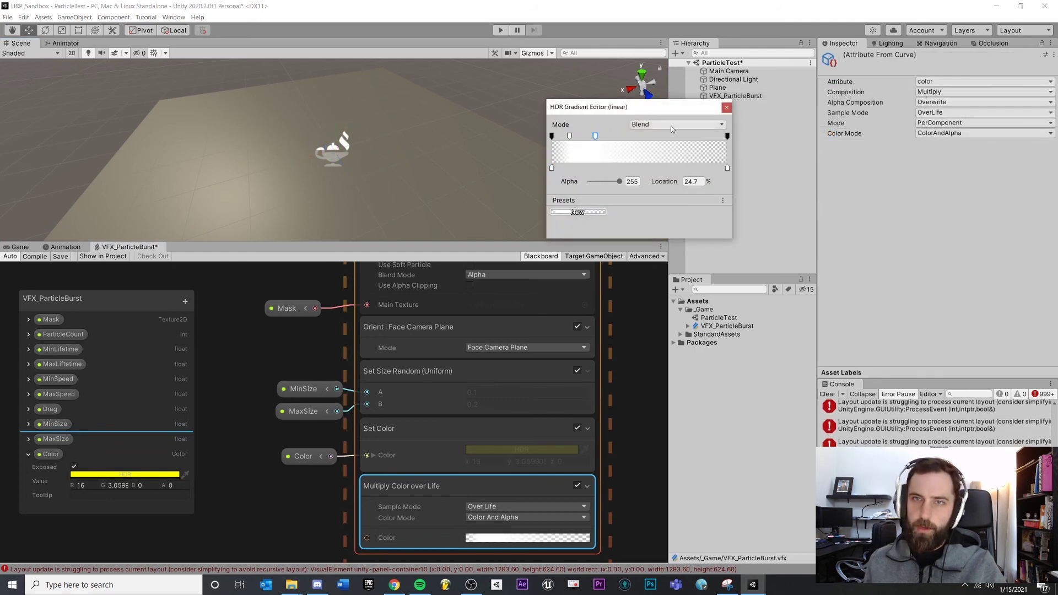
{"action": "left_click", "coordinate": [726, 107]}
{"action": "left_click", "coordinate": [735, 96]}
{"action": "left_click", "coordinate": [575, 228]}
{"action": "left_click", "coordinate": [577, 229]}
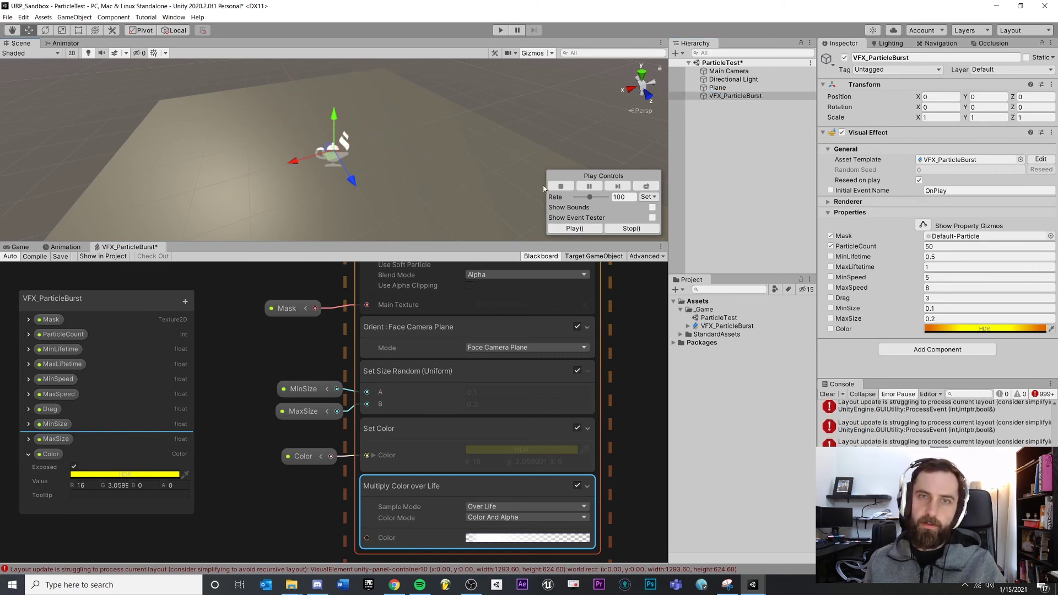
{"action": "left_click", "coordinate": [575, 228]}
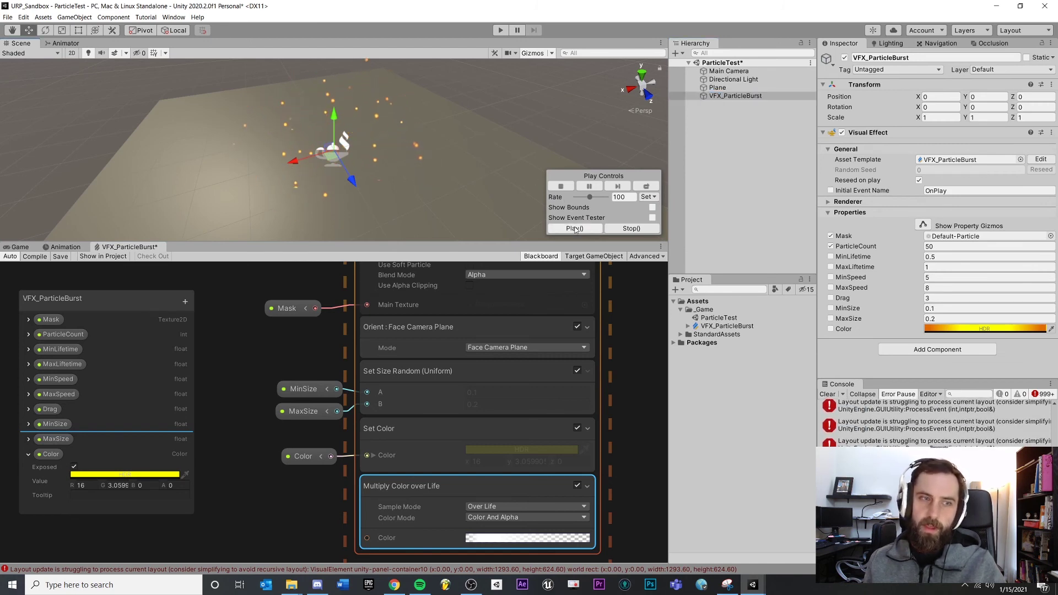
{"action": "left_click", "coordinate": [576, 229]}
{"action": "left_click", "coordinate": [573, 228]}
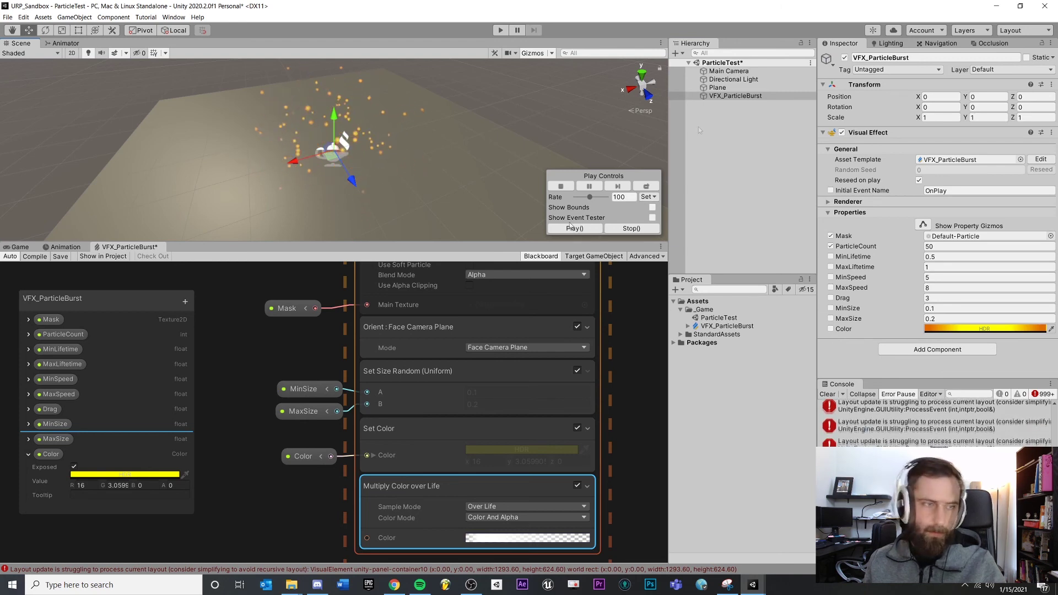
Step: Move the alpha key to about 74.7% so particles stay opaque until late in life
{"action": "left_click", "coordinate": [527, 538]}
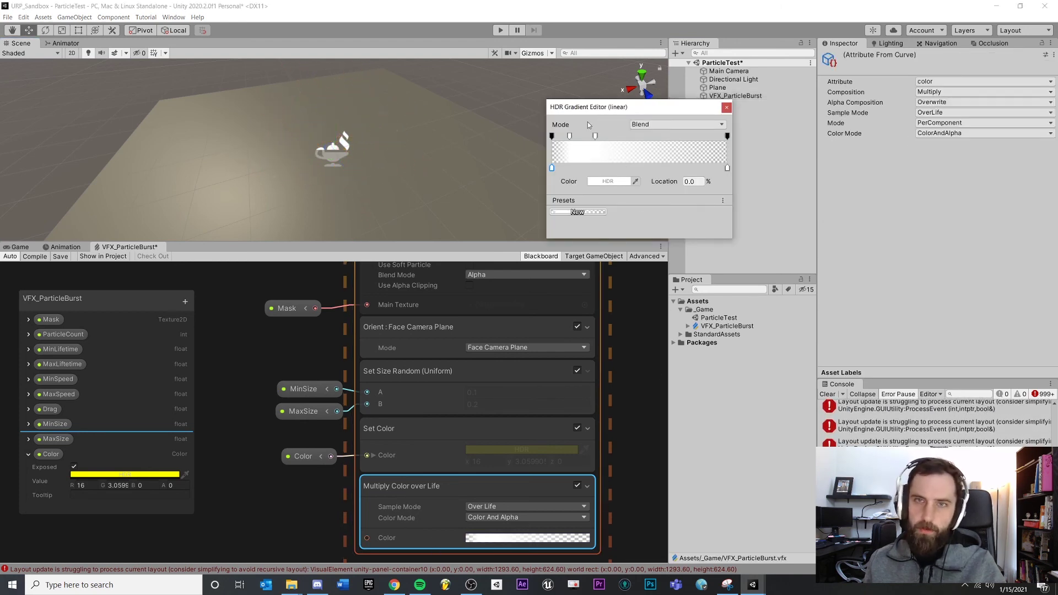
{"action": "left_click_drag", "start_coordinate": [595, 136], "coordinate": [684, 137]}
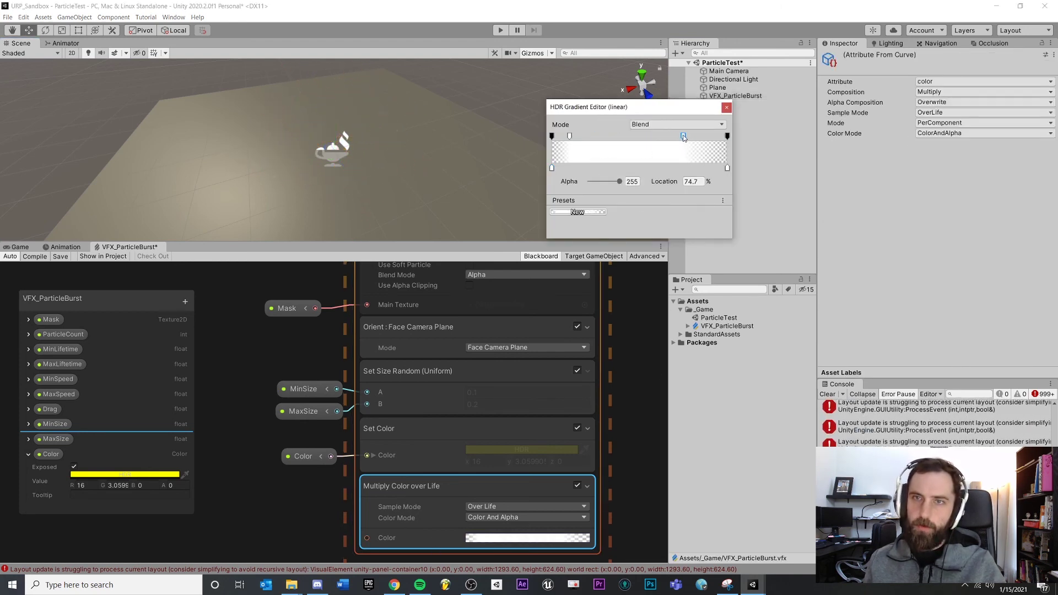
{"action": "left_click", "coordinate": [727, 107]}
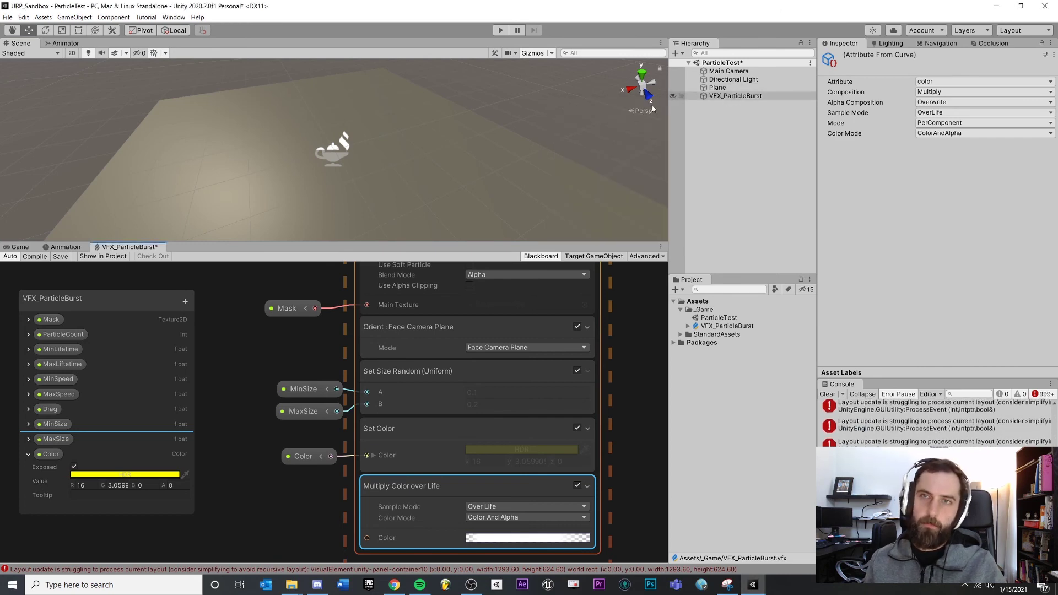
{"action": "left_click", "coordinate": [728, 96]}
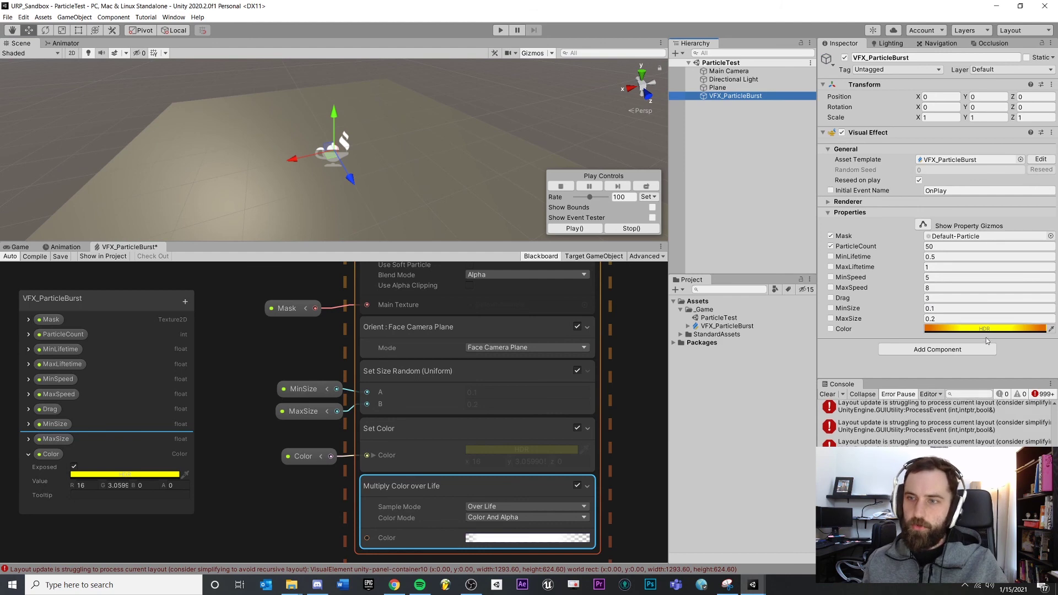
Step: Lower the exposed Color's HDR intensity by one stop and preview the dimmer burst
{"action": "left_click", "coordinate": [594, 229]}
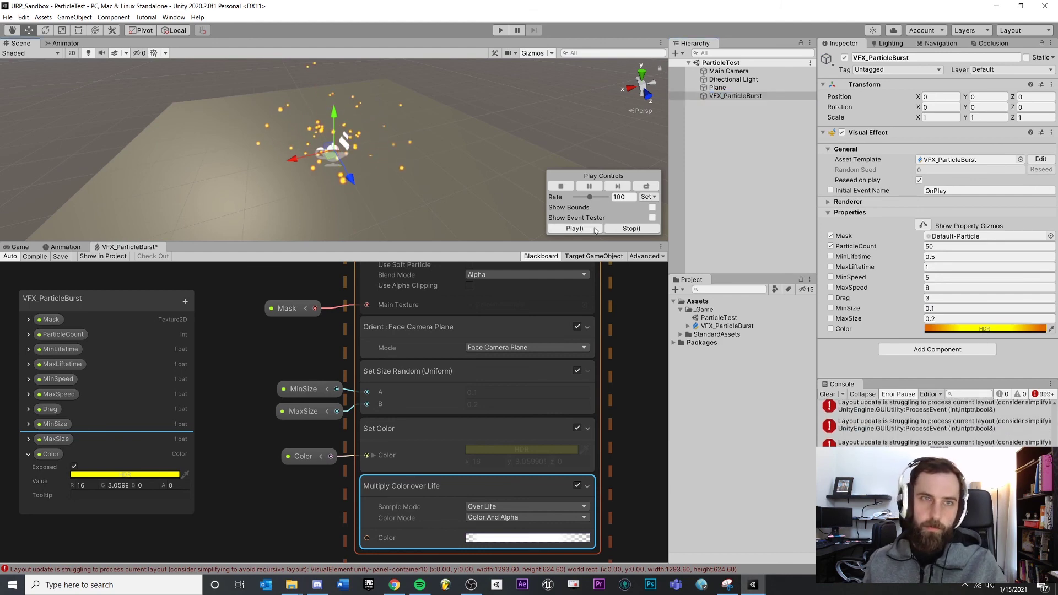
{"action": "left_click", "coordinate": [109, 475]}
{"action": "left_click", "coordinate": [143, 531]}
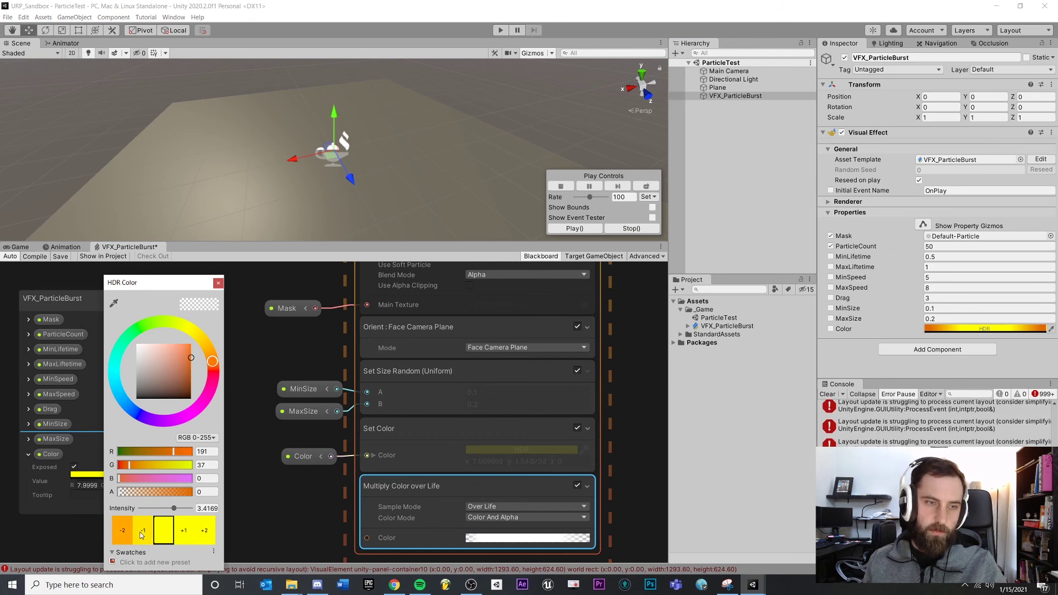
{"action": "left_click", "coordinate": [218, 283]}
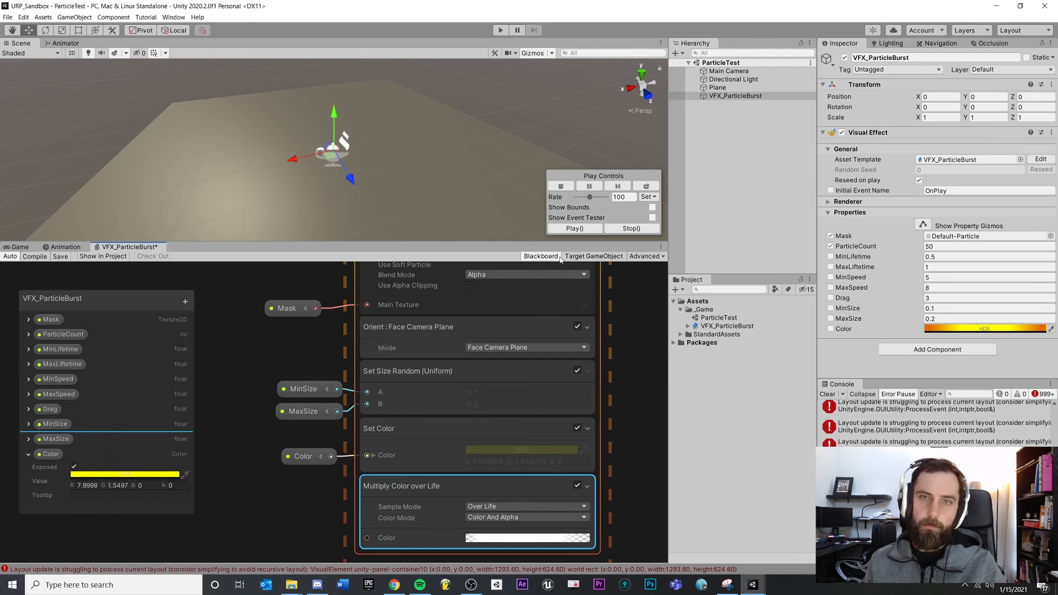
{"action": "left_click", "coordinate": [567, 232]}
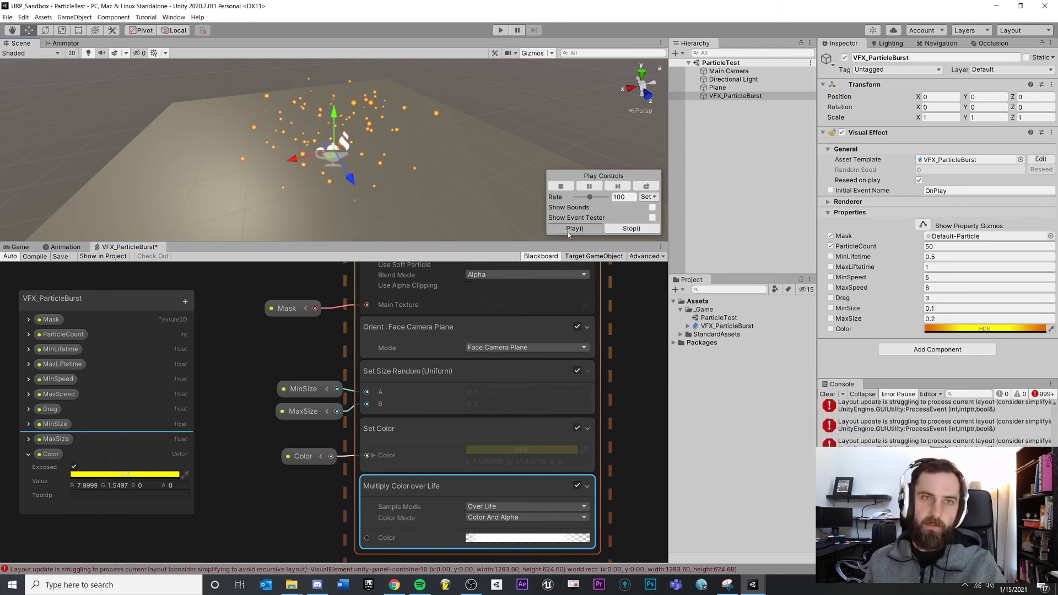
Step: Lower the intensity another stop to about 2.42 (R 4, G 0.7748, B 0), preview, and save
{"action": "left_click", "coordinate": [124, 474]}
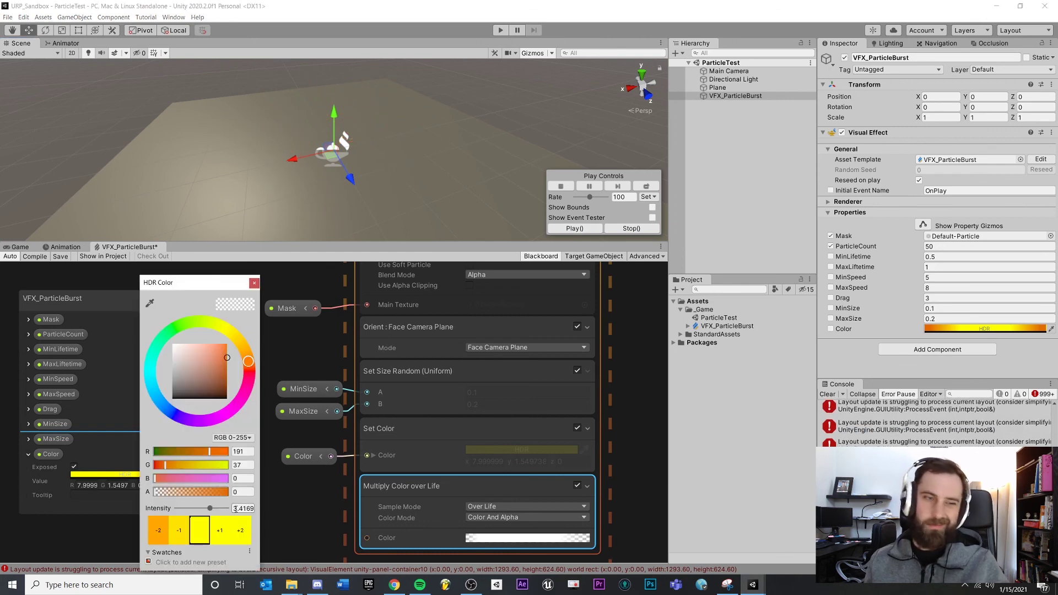
{"action": "left_click", "coordinate": [179, 540]}
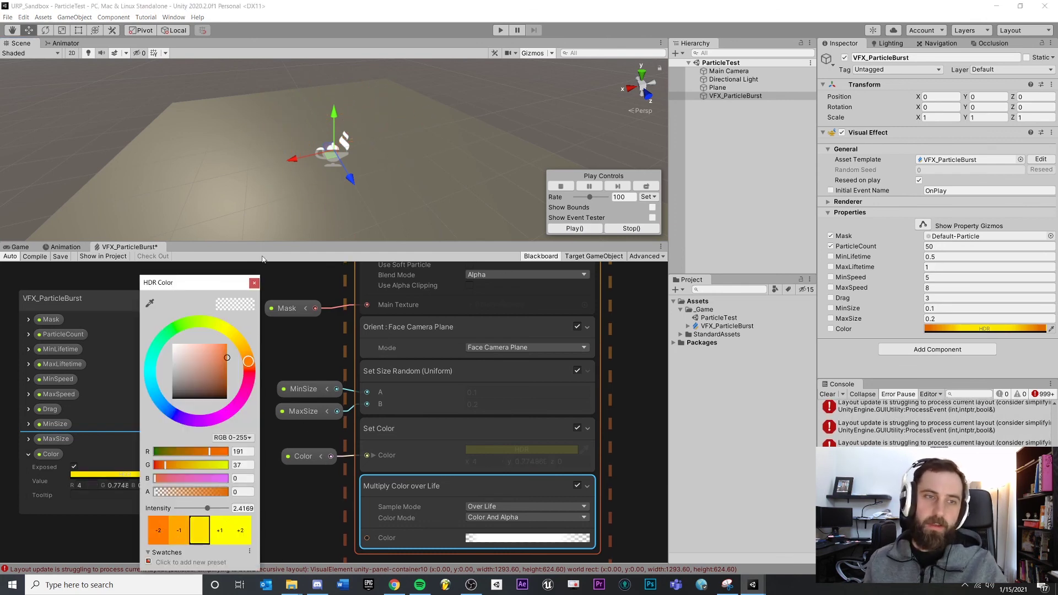
{"action": "left_click", "coordinate": [254, 283]}
{"action": "left_click", "coordinate": [572, 229]}
{"action": "left_click", "coordinate": [572, 229]}
{"action": "left_click", "coordinate": [572, 228]}
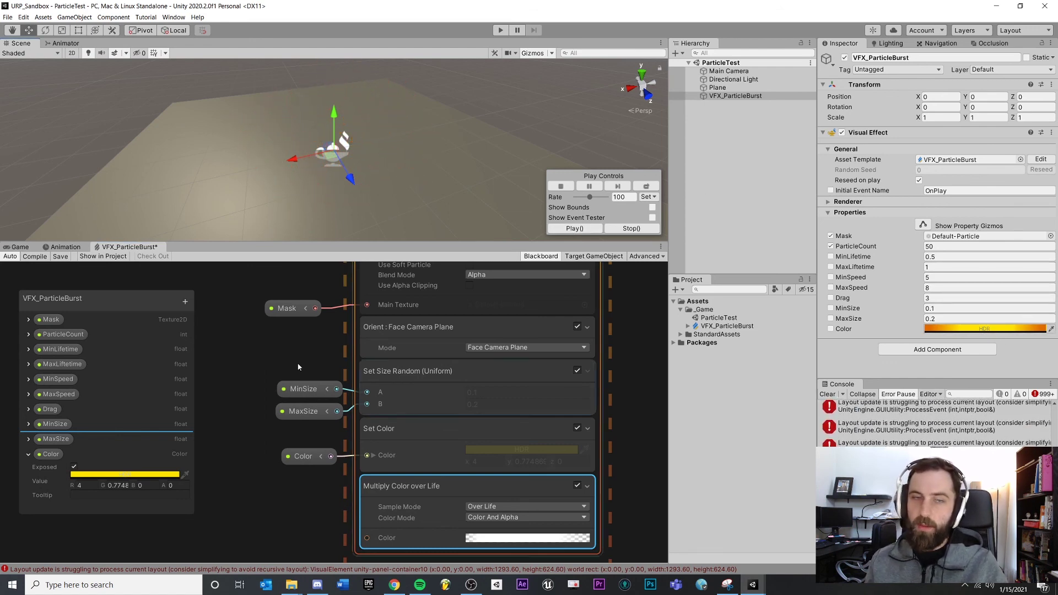
{"action": "left_click", "coordinate": [60, 256]}
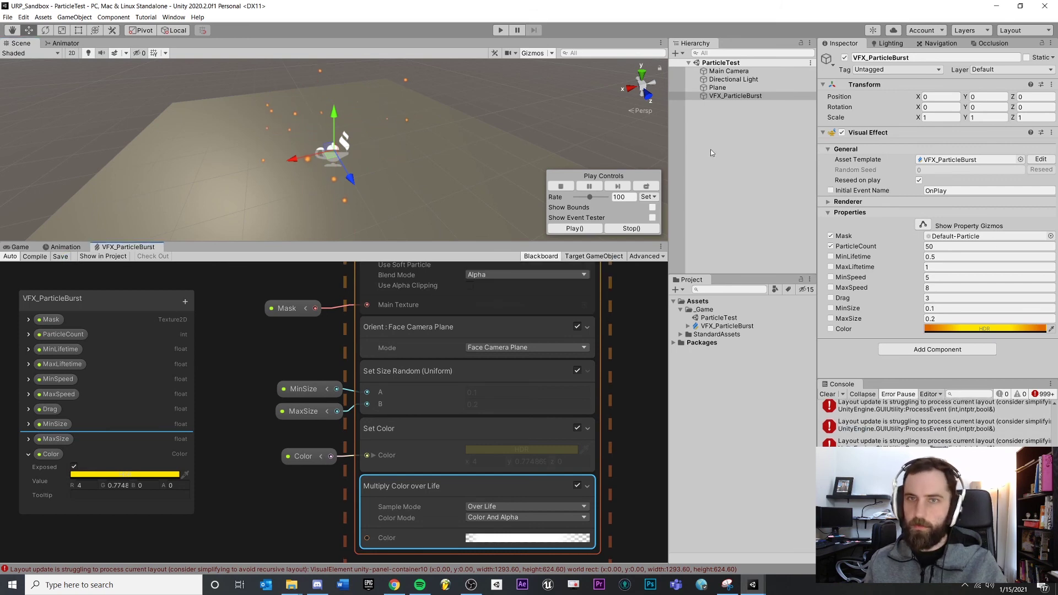
{"action": "left_click", "coordinate": [972, 329]}
{"action": "left_click_drag", "start_coordinate": [1041, 359], "coordinate": [979, 343]}
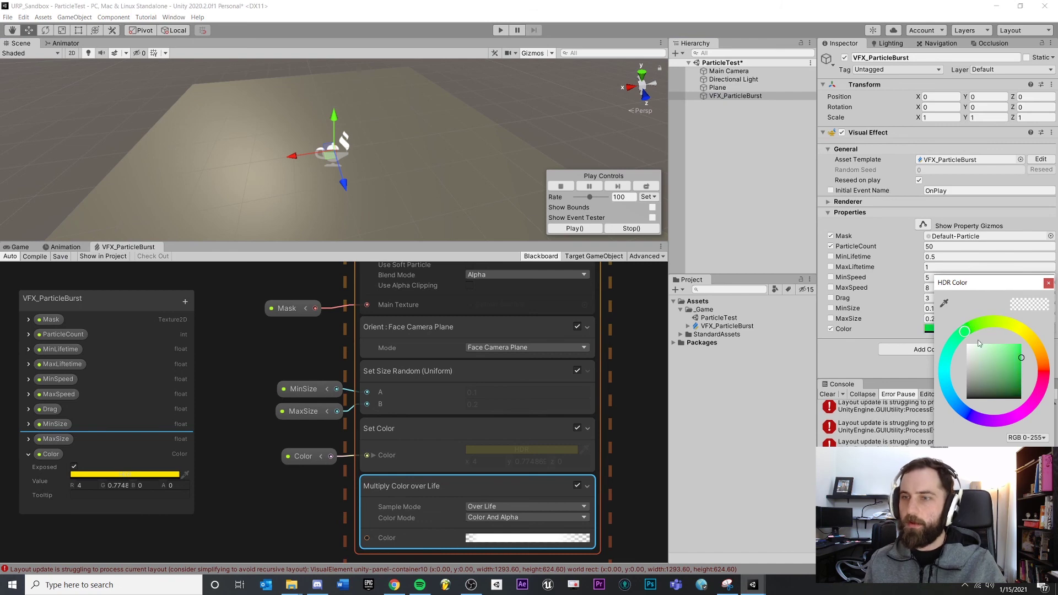
{"action": "left_click", "coordinate": [1049, 283]}
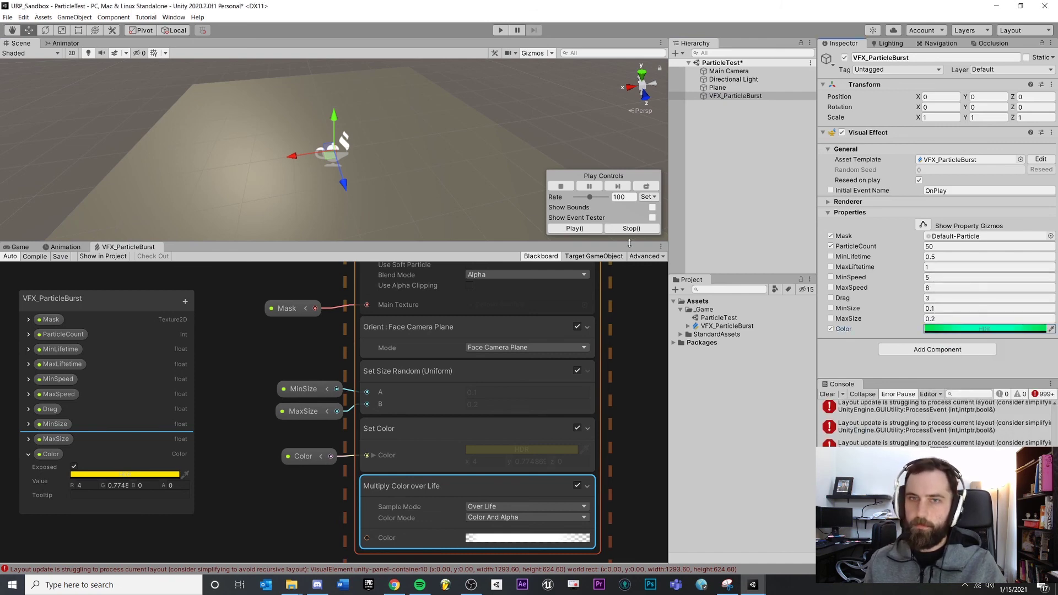
{"action": "left_click", "coordinate": [589, 230]}
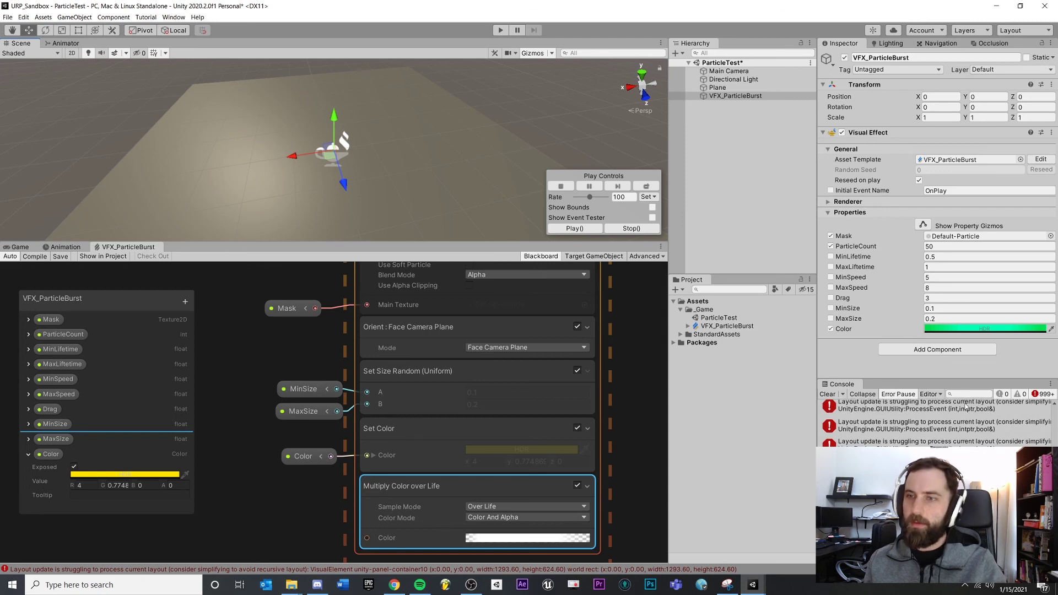
{"action": "left_click", "coordinate": [986, 329]}
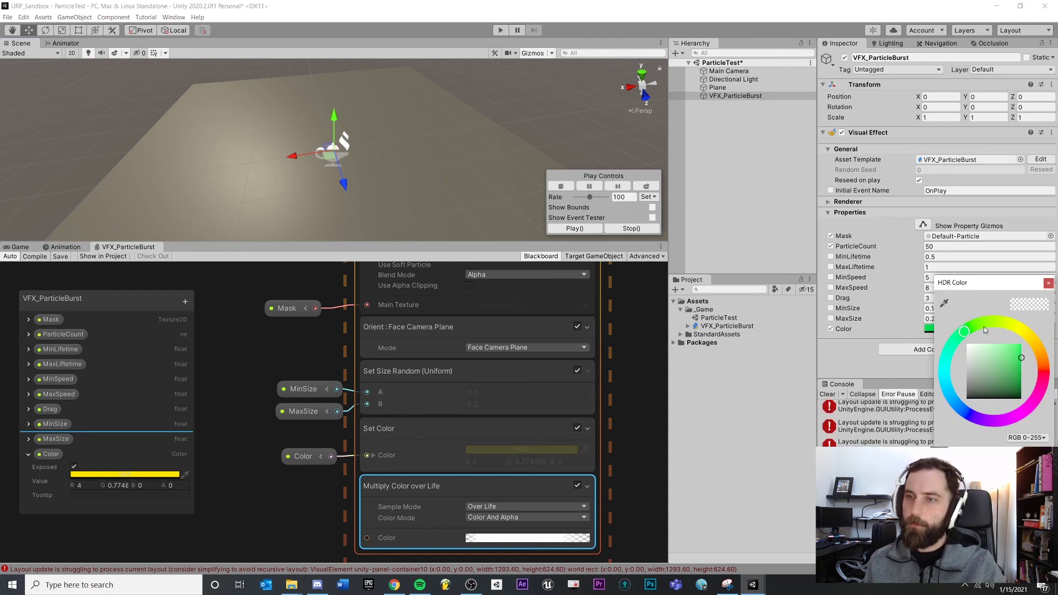
{"action": "left_click", "coordinate": [1049, 282]}
{"action": "left_click", "coordinate": [831, 329]}
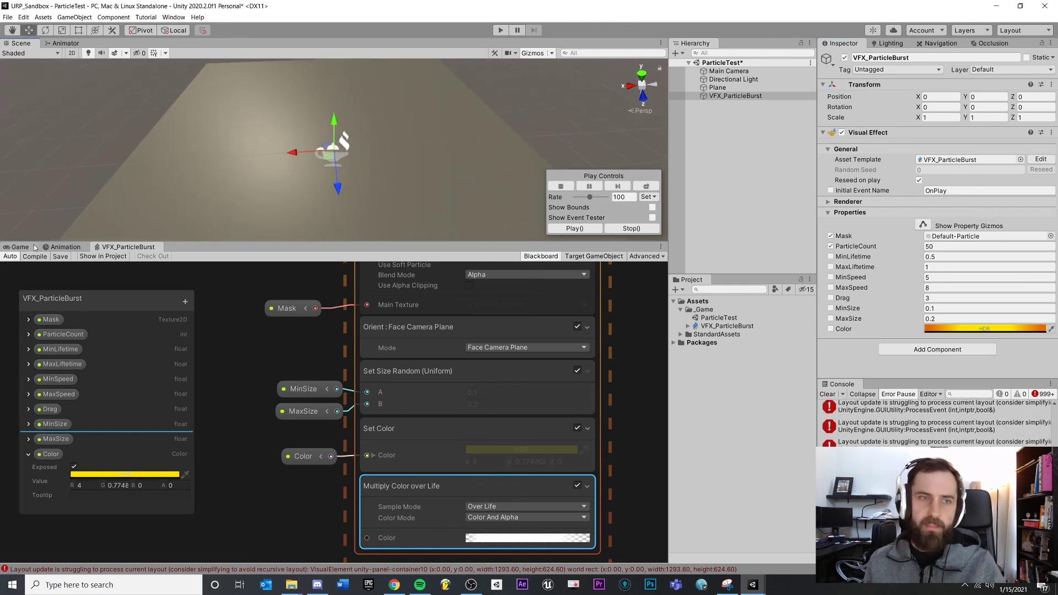
Step: Save the VFX graph and fire a fresh burst of glowing orange particles
{"action": "left_click", "coordinate": [60, 257]}
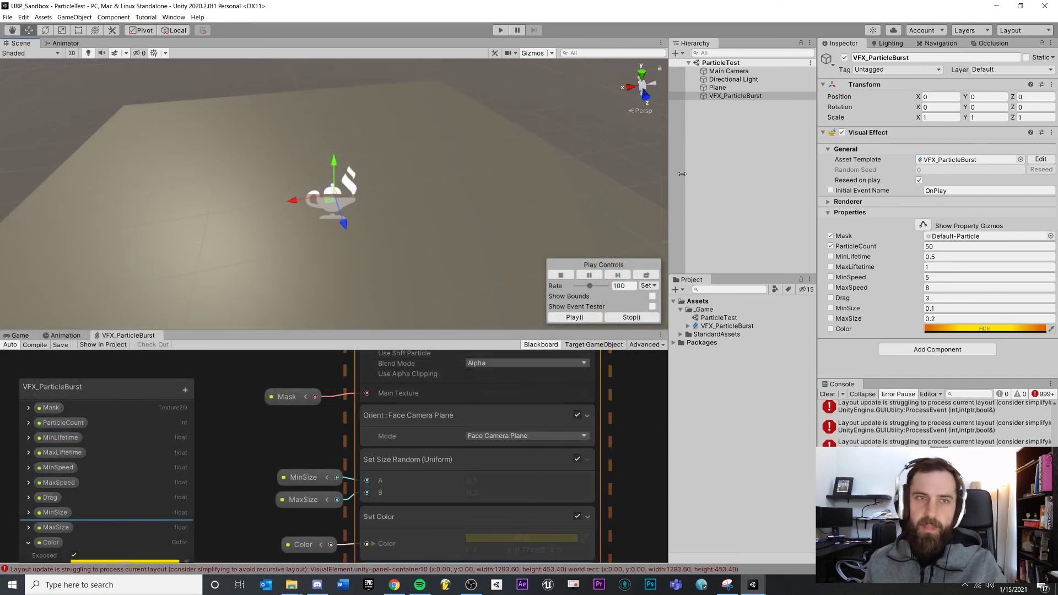
{"action": "left_click", "coordinate": [588, 319]}
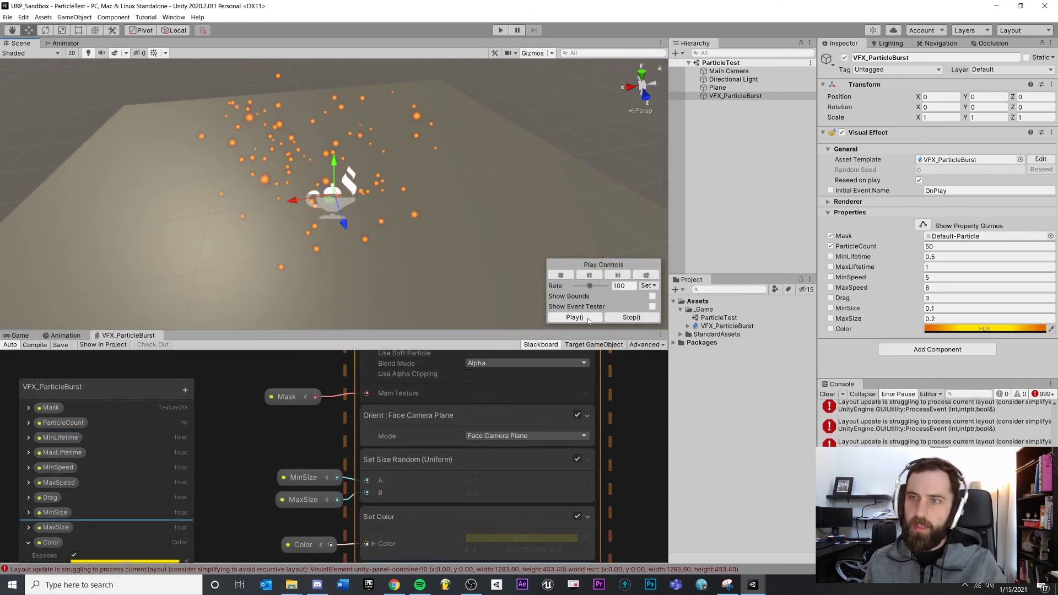